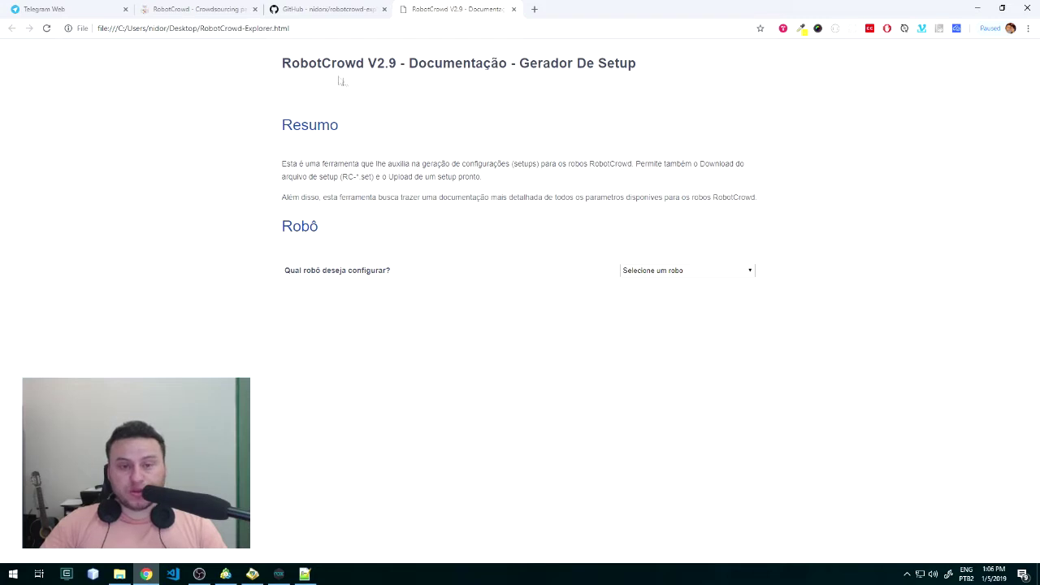
# Step: Switch to MetaTrader 5 and open the RC-1aBarra robot's input parameters on the EURUSD chart
pyautogui.doubleClick(325, 63)
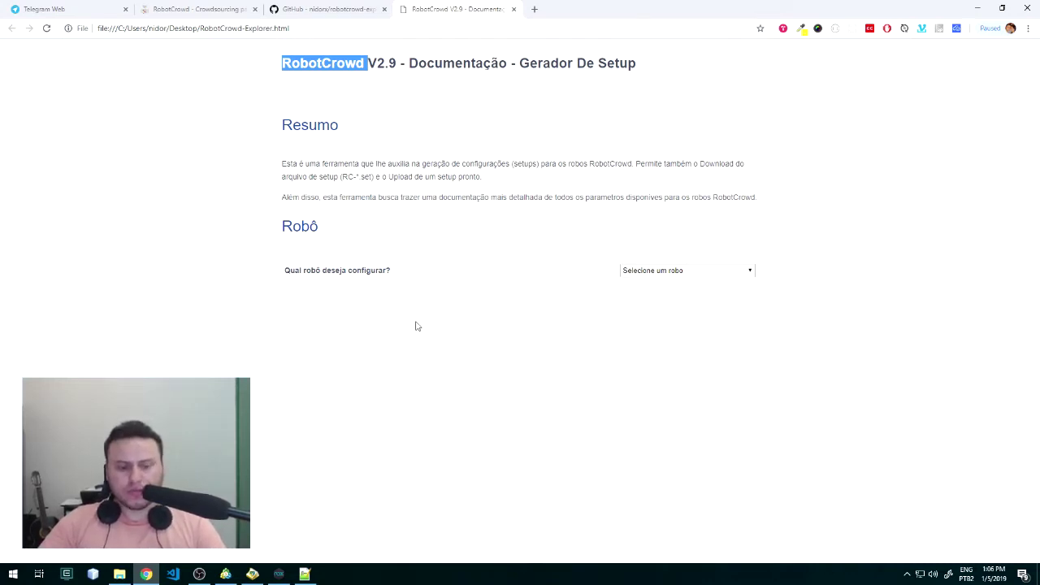
pyautogui.click(225, 574)
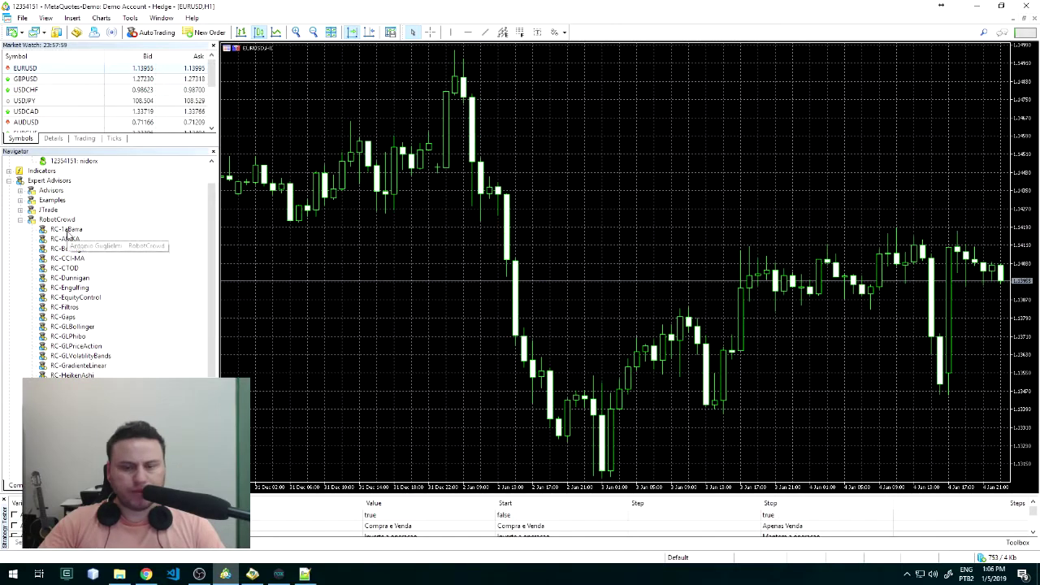
pyautogui.moveTo(69, 237); pyautogui.dragTo(401, 279)
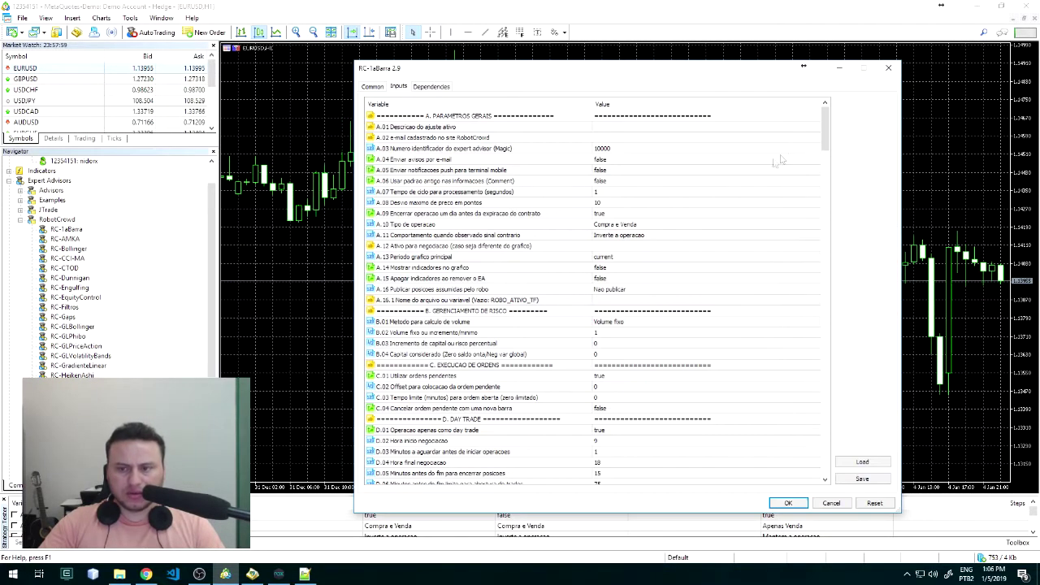
# Step: Examine the RC-1aBarra input parameters from the general settings through the VoltyChannel filter to the R.01 first-bar section
pyautogui.moveTo(825, 134)
pyautogui.mouseDown()
pyautogui.moveTo(827, 441)
pyautogui.moveTo(816, 147)
pyautogui.mouseUp()
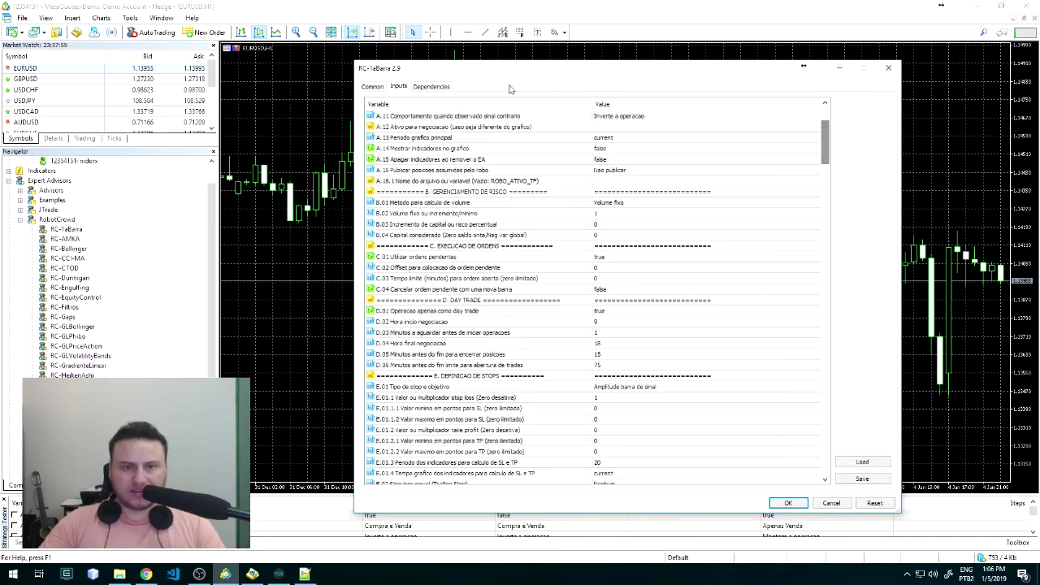
pyautogui.moveTo(521, 70); pyautogui.dragTo(512, 41)
pyautogui.moveTo(819, 130); pyautogui.dragTo(805, 197)
pyautogui.scroll(-2, 539, 333)
pyautogui.click(504, 336)
pyautogui.press('Up')
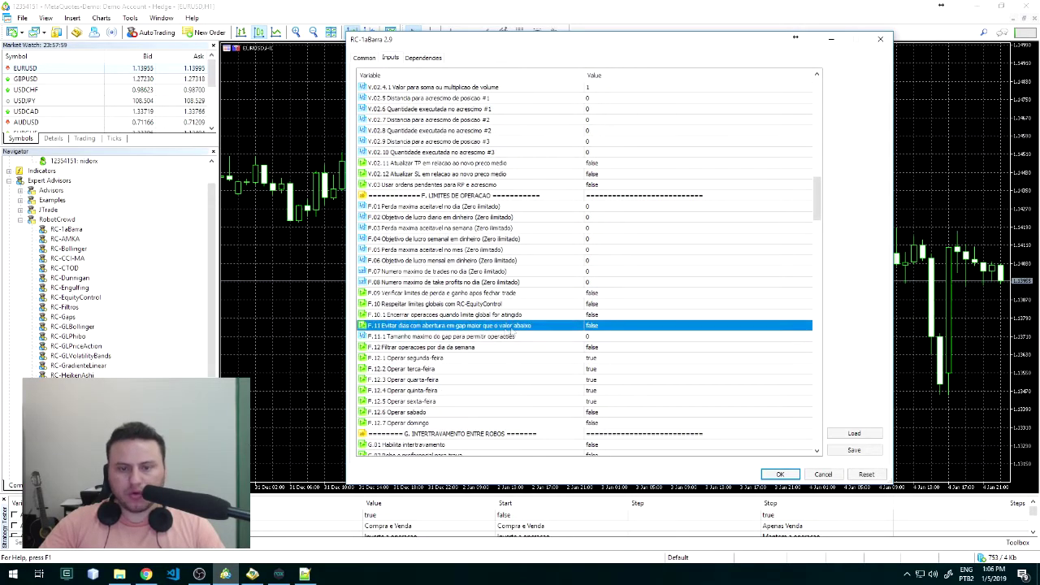
pyautogui.moveTo(817, 199); pyautogui.dragTo(791, 420)
pyautogui.click(414, 109)
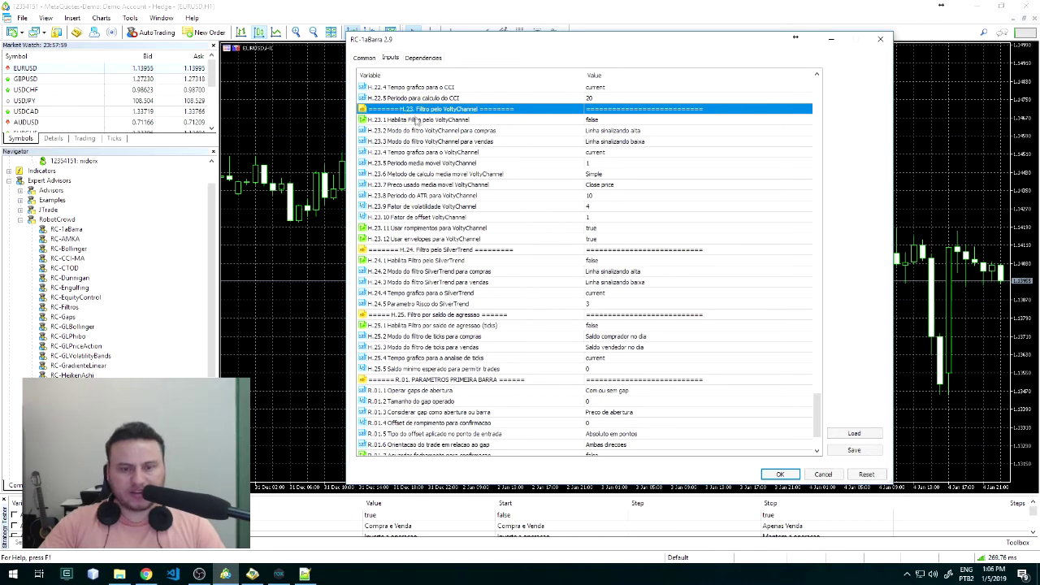
pyautogui.click(428, 239)
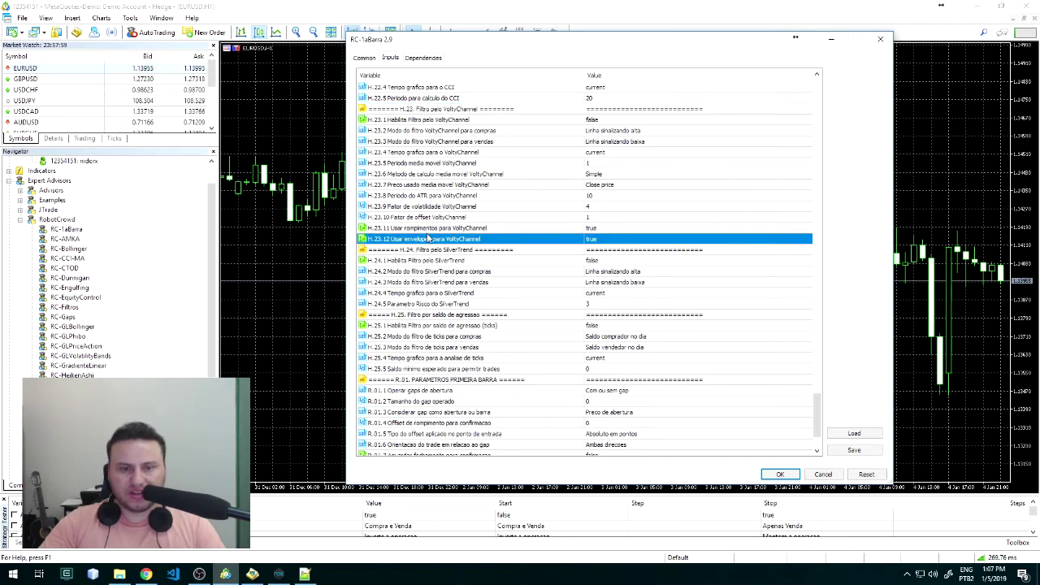
pyautogui.click(449, 217)
pyautogui.click(415, 230)
pyautogui.click(412, 217)
pyautogui.click(421, 185)
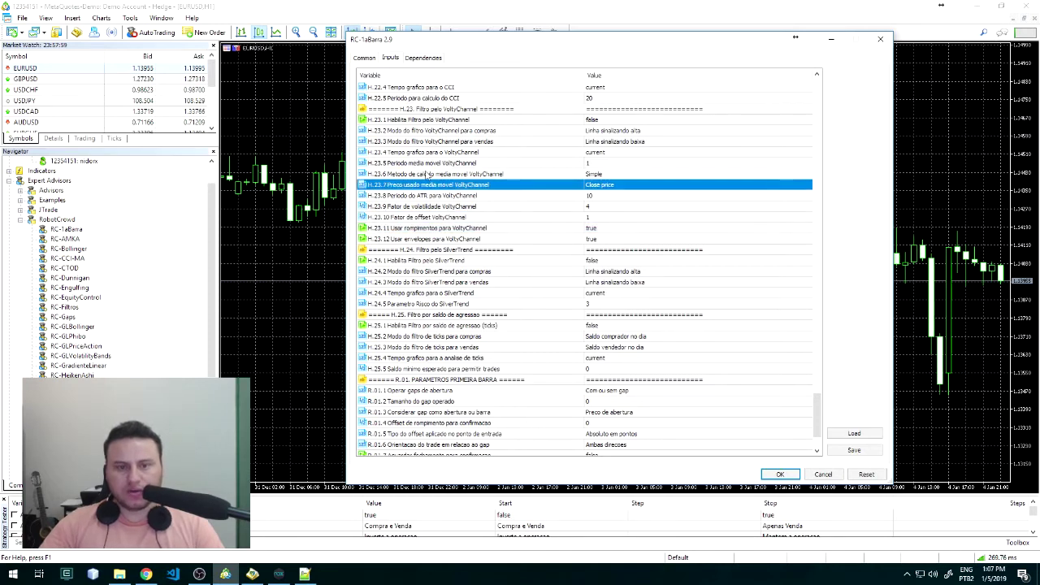
pyautogui.scroll(-3, 672, 286)
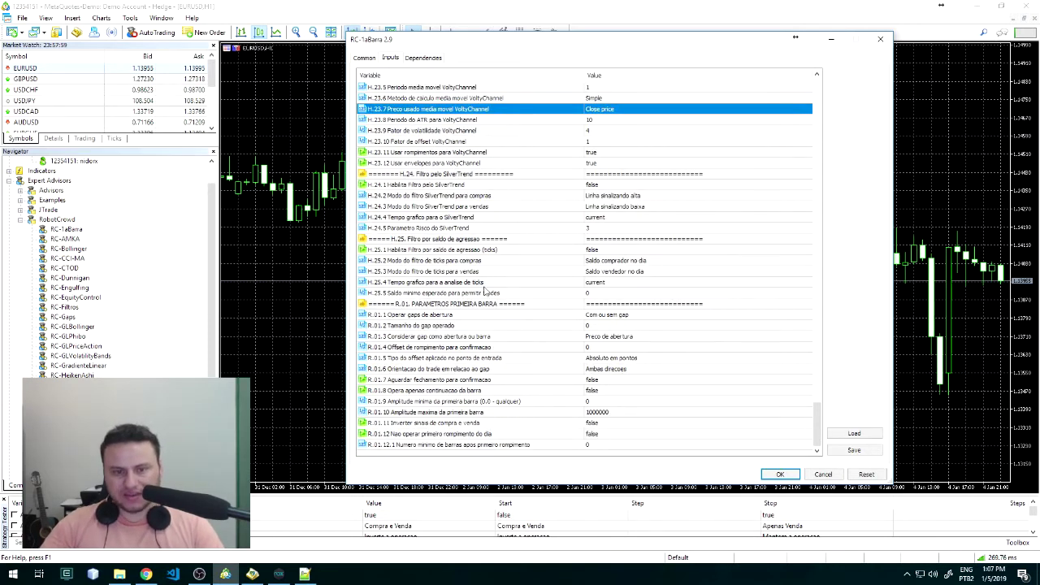
# Step: Check the RobotCrowd setup generator page in Chrome, return to MetaTrader 5 and dismiss the RC-1aBarra settings
pyautogui.click(147, 574)
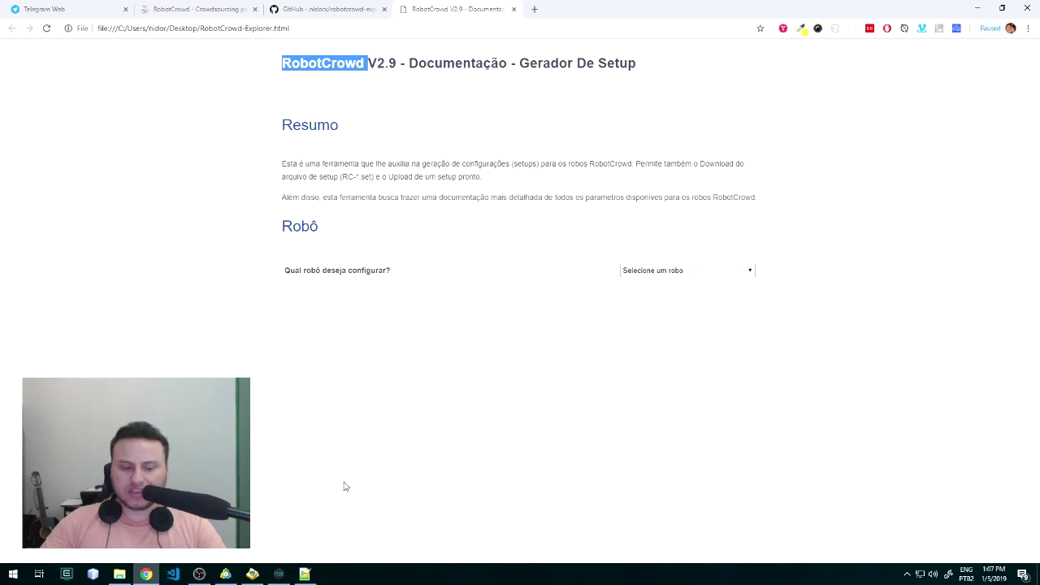
pyautogui.click(225, 573)
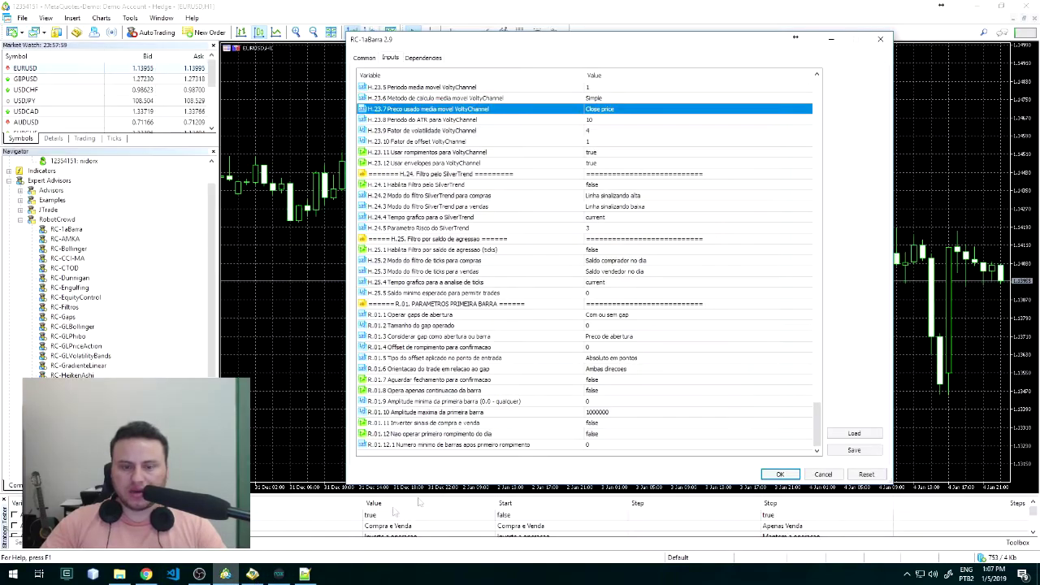
pyautogui.press('Escape')
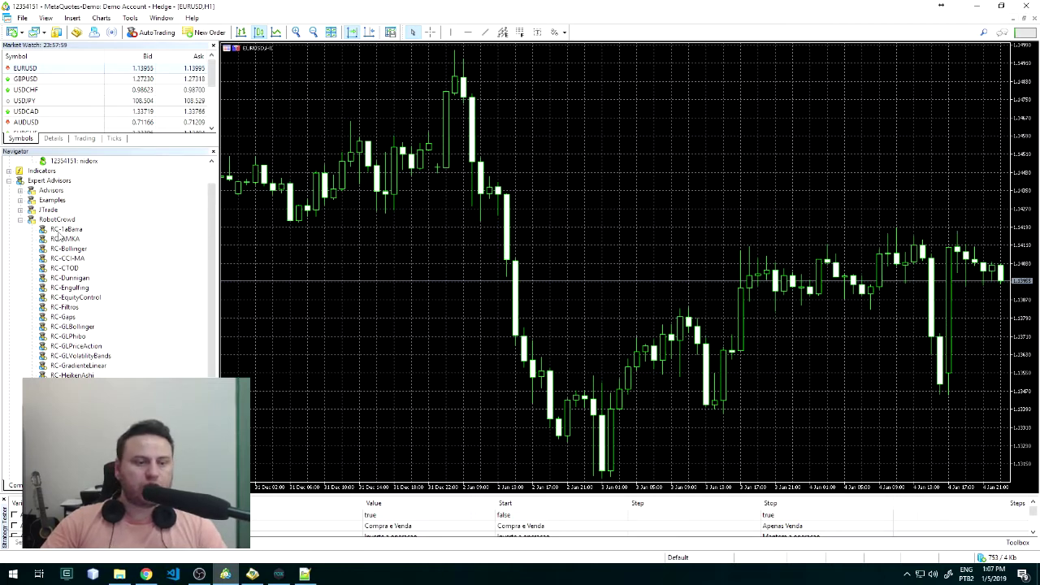
# Step: Reopen RC-1aBarra on the EURUSD chart and show the final parameters of its inputs list
pyautogui.moveTo(61, 236); pyautogui.dragTo(432, 231)
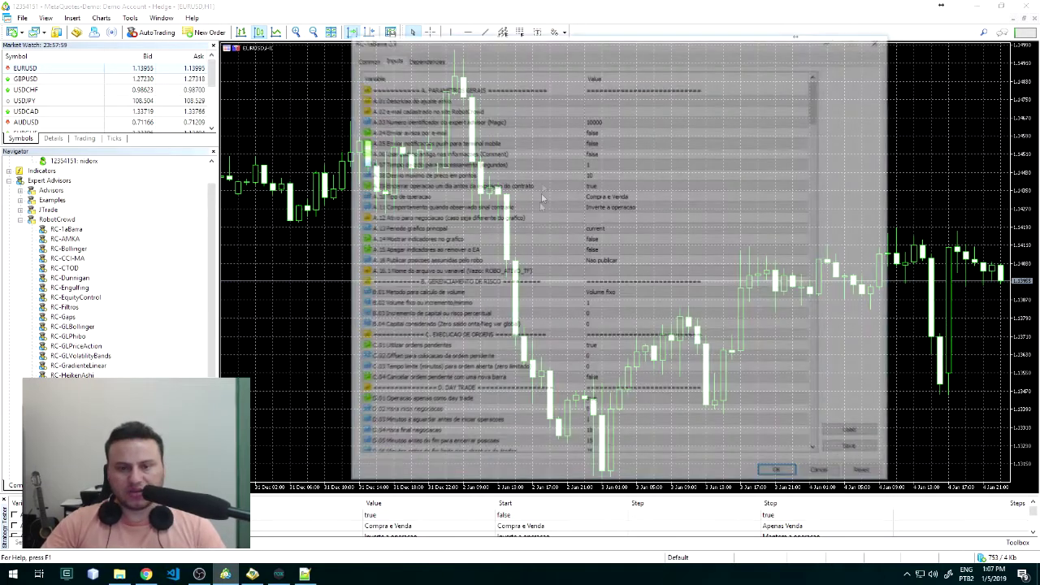
pyautogui.moveTo(816, 97); pyautogui.dragTo(797, 418)
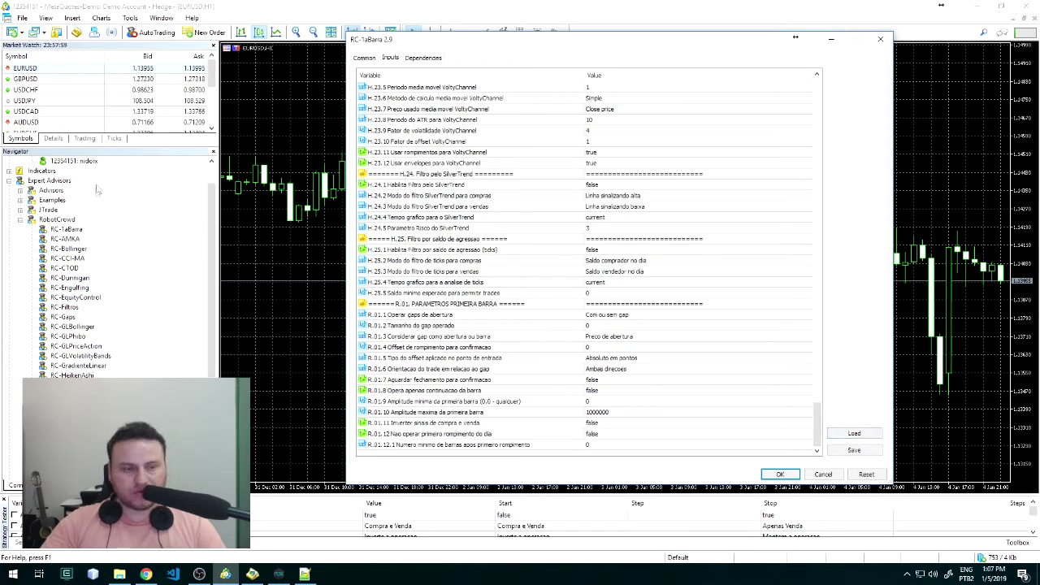
pyautogui.click(364, 60)
pyautogui.click(390, 58)
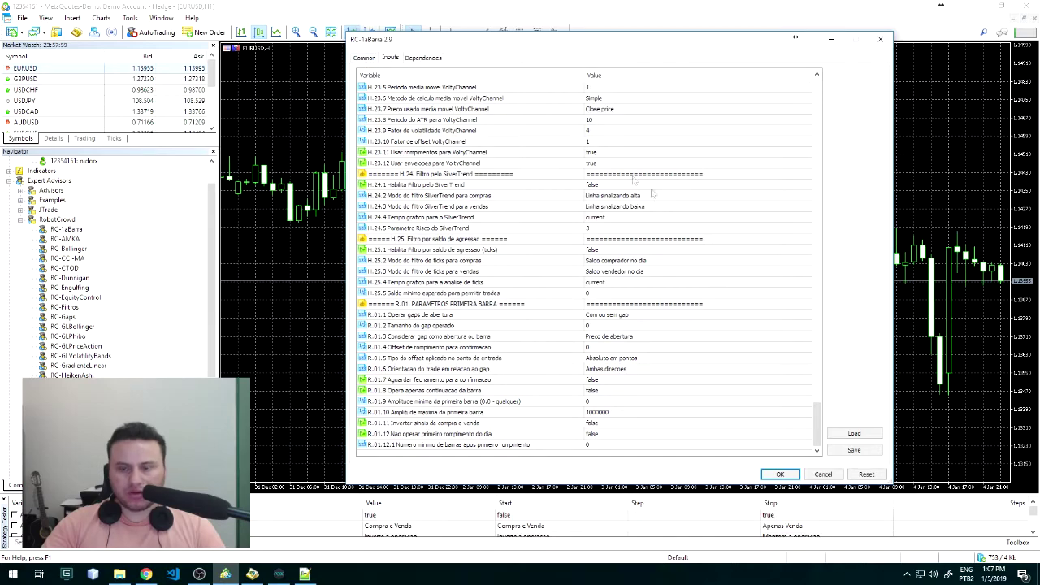
pyautogui.moveTo(817, 427)
pyautogui.mouseDown()
pyautogui.moveTo(818, 349)
pyautogui.moveTo(817, 427)
pyautogui.mouseUp()
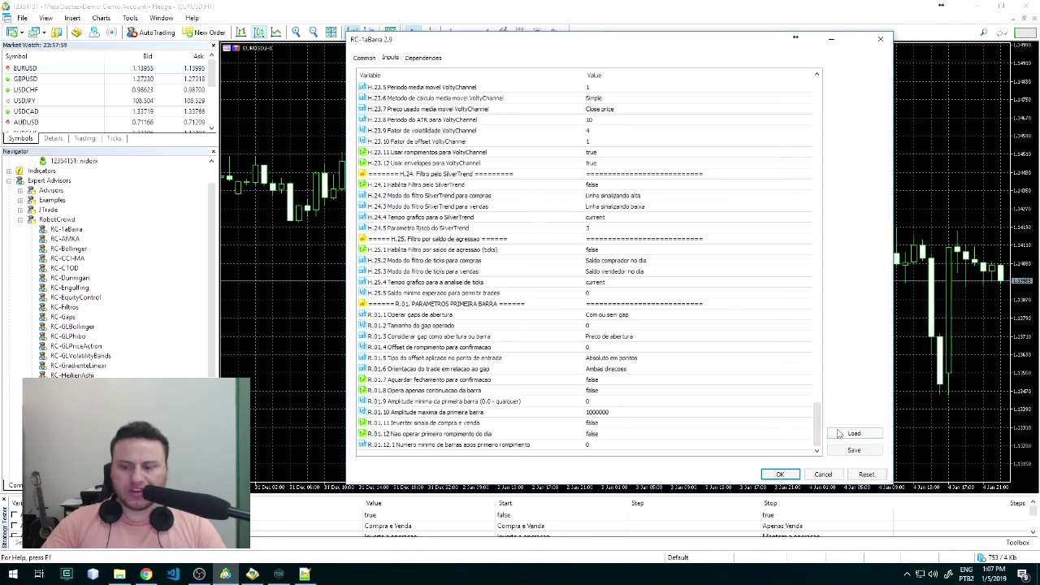
# Step: Set H.24.3, the SilverTrend filter mode for sales, to Linha sinalizando alta
pyautogui.click(520, 185)
pyautogui.click(625, 208)
pyautogui.click(625, 208)
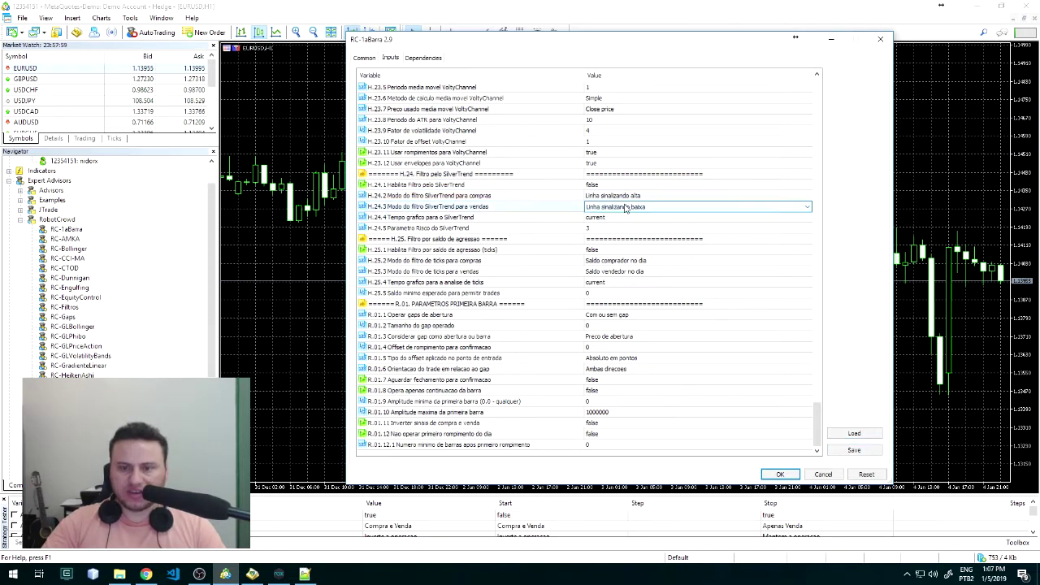
pyautogui.click(627, 210)
pyautogui.click(636, 229)
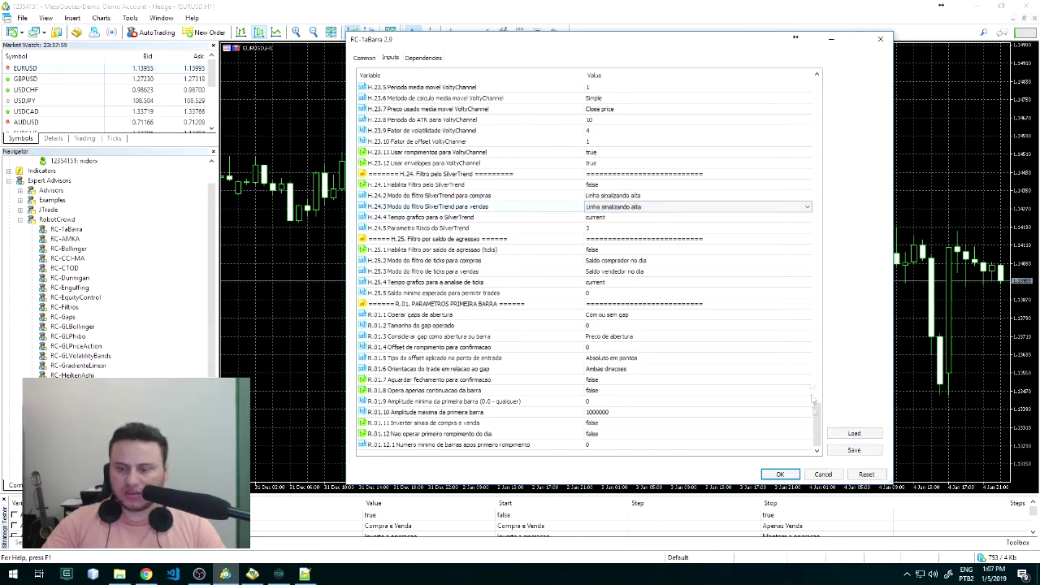
# Step: Start saving the robot's setup and open the same MQL5\Presets folder in File Explorer using its full path
pyautogui.click(854, 450)
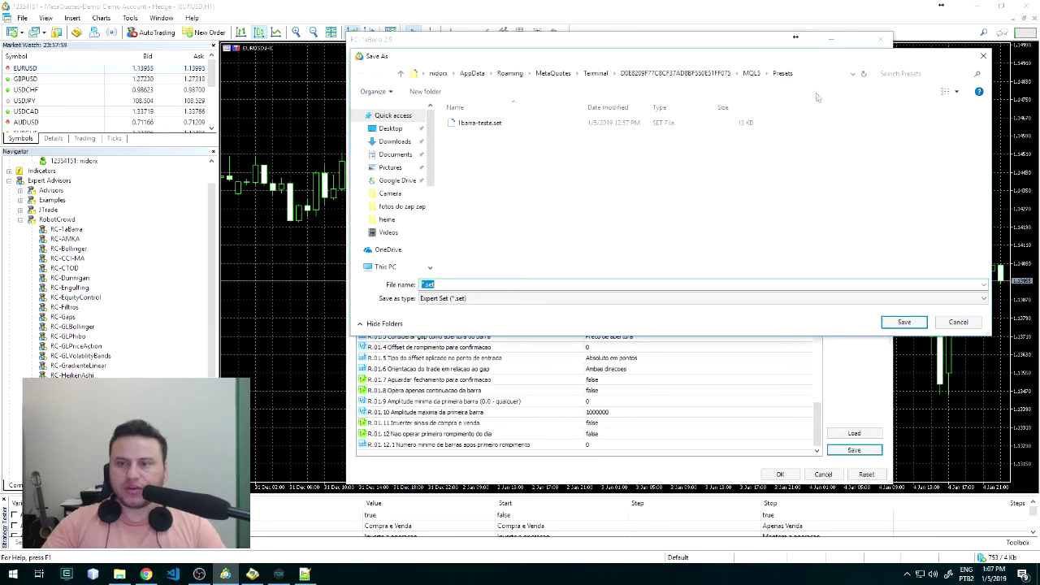
pyautogui.click(806, 75)
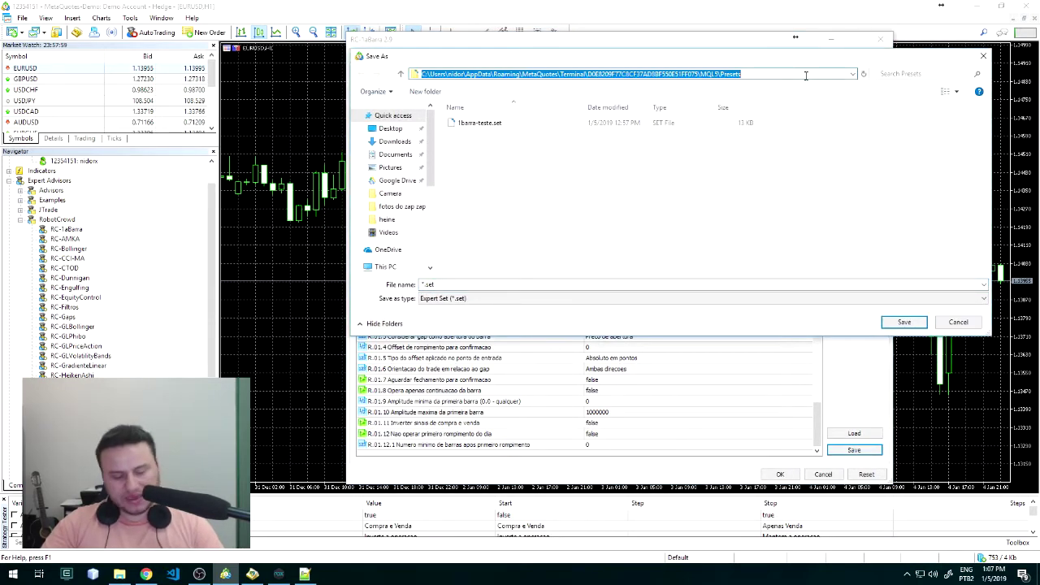
pyautogui.click(762, 131)
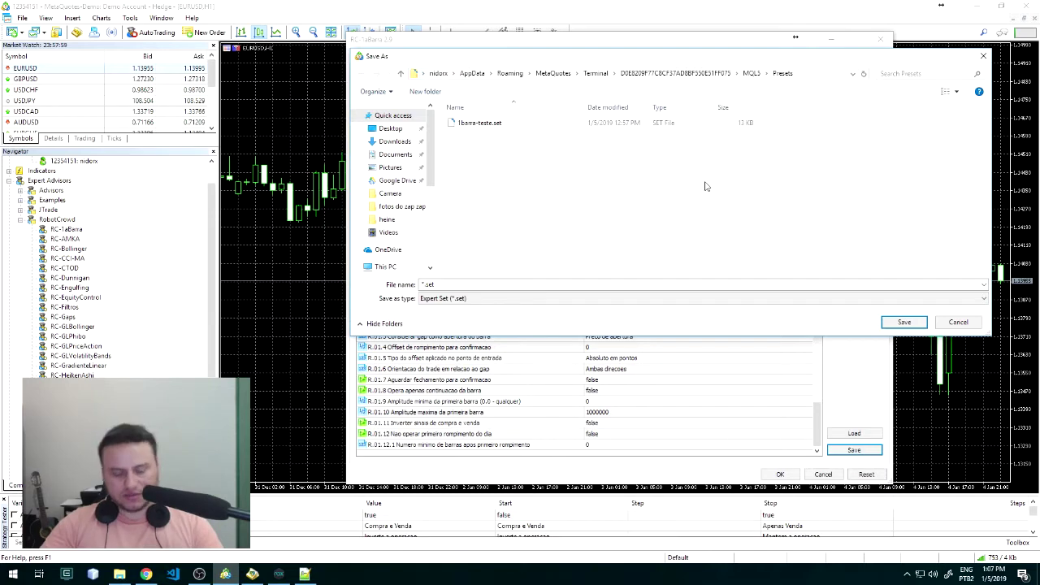
pyautogui.press('super+e')
pyautogui.click(248, 83)
pyautogui.write('C:\\Users\\nidorx\\AppData\\Roaming\\MetaQuotes\\Terminal\\D0E8209F77C8CF37AD8BF550E51FF075\\MQL5\\Presets')
pyautogui.press('Return')
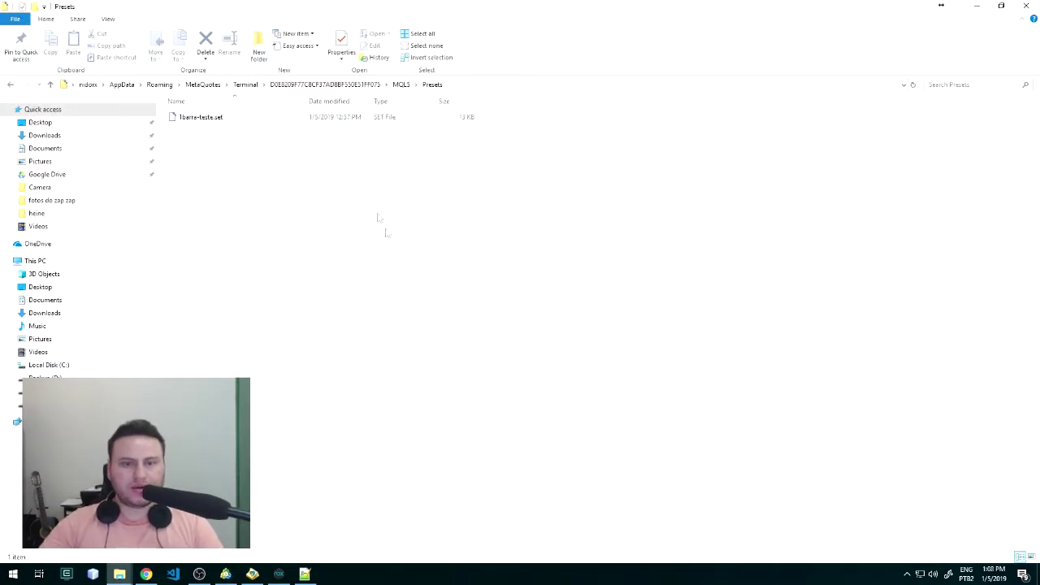
# Step: Delete 1barra-teste.set from the Presets folder and close File Explorer
pyautogui.click(231, 116)
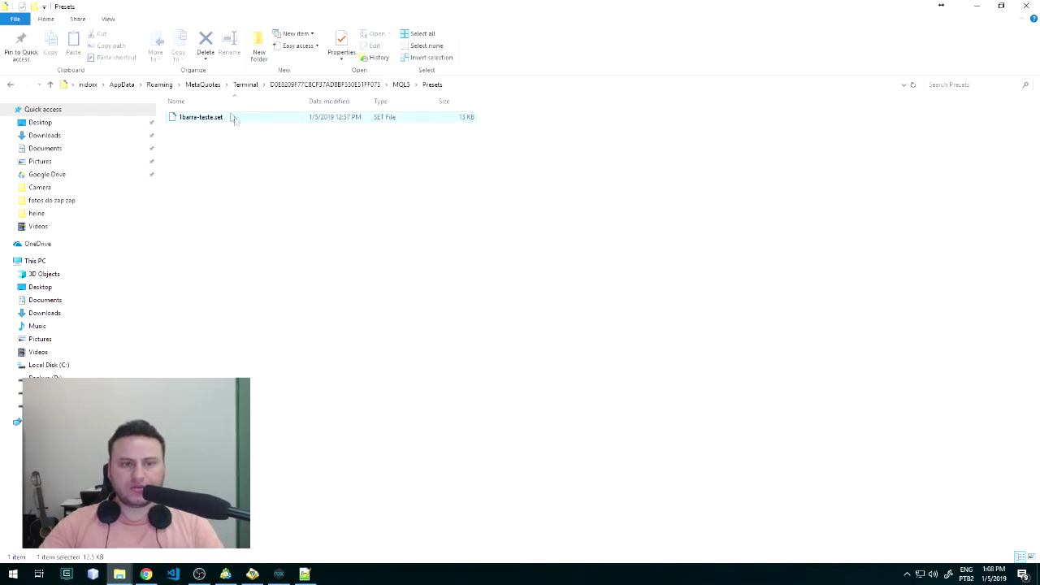
pyautogui.press('Delete')
pyautogui.hotkey('alt', 'F4')
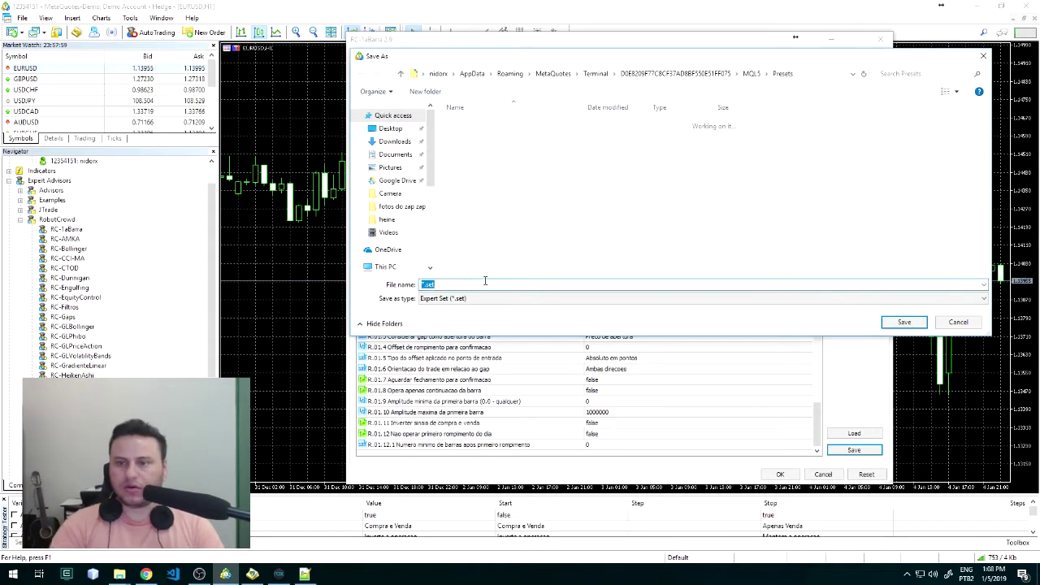
# Step: Save the setup as 1abarra-teste and close the RC-1aBarra settings without attaching the robot
pyautogui.write('1ba')
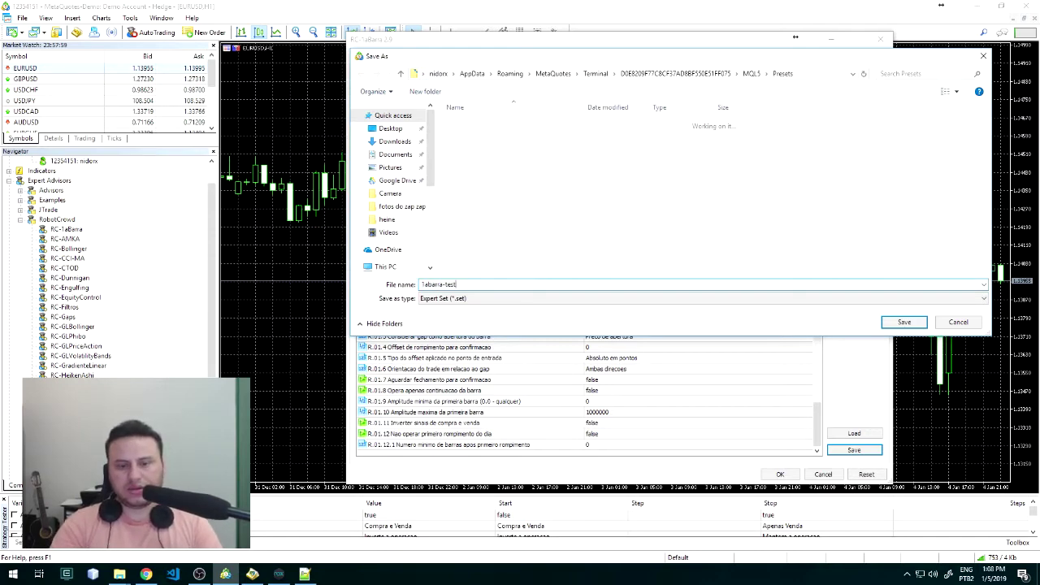
pyautogui.write('rra-teste')
pyautogui.press('Return')
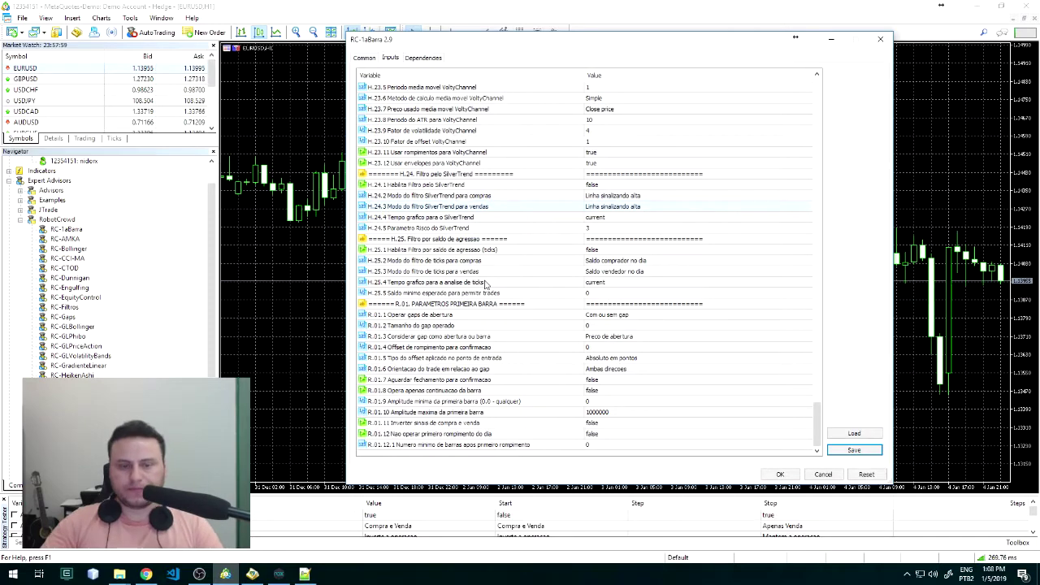
pyautogui.click(823, 475)
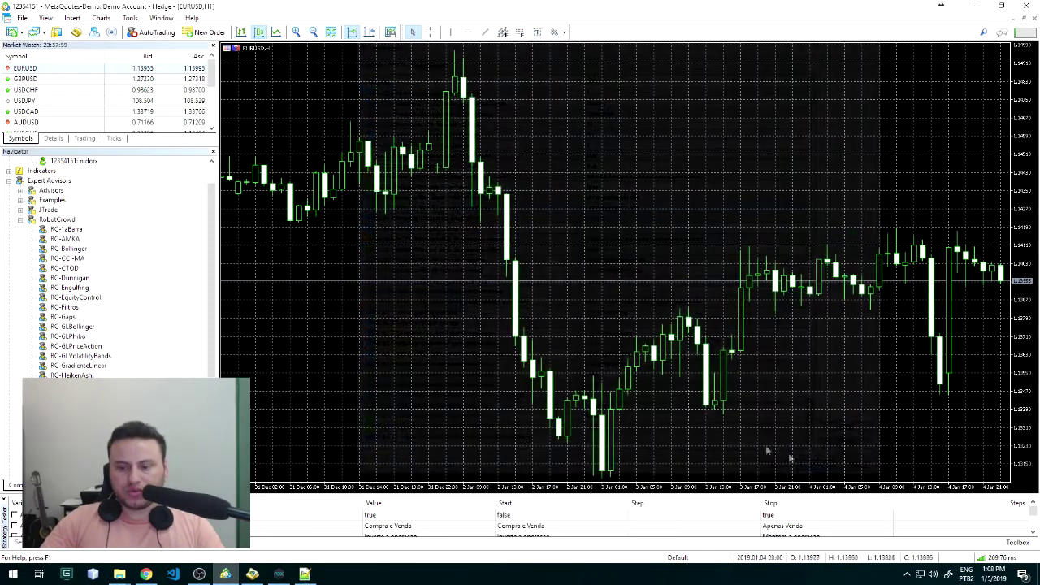
# Step: Load RC-1aBarra from the RobotCrowd folder into an enlarged Strategy Tester and show its input parameters
pyautogui.click(21, 219)
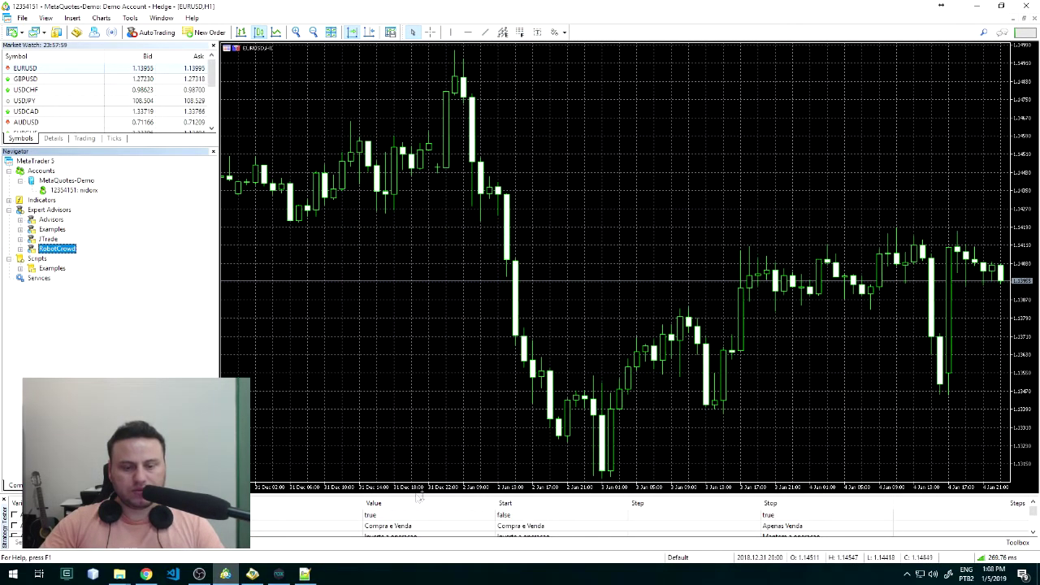
pyautogui.click(20, 248)
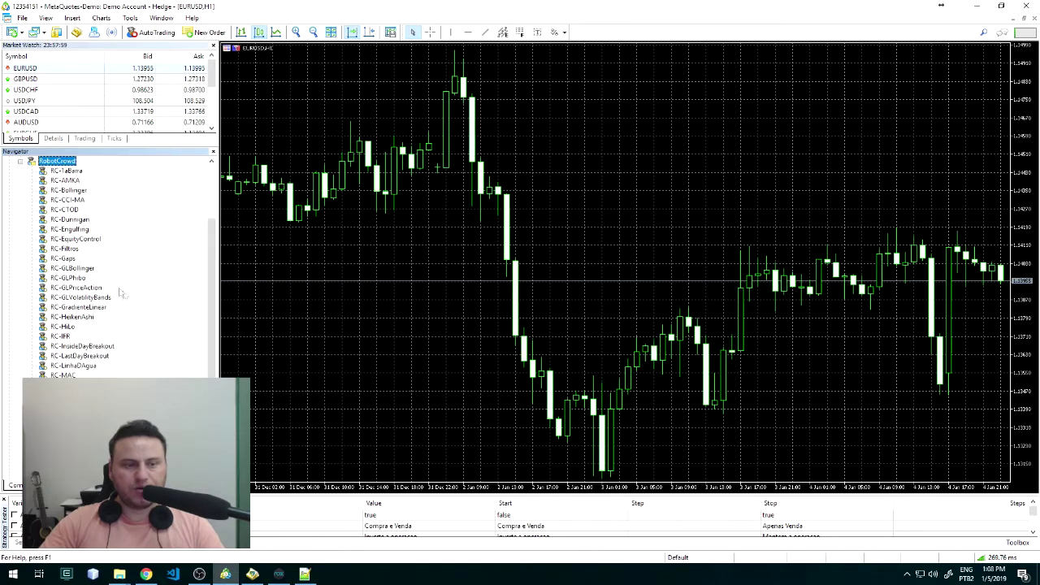
pyautogui.rightClick(72, 174)
pyautogui.click(116, 195)
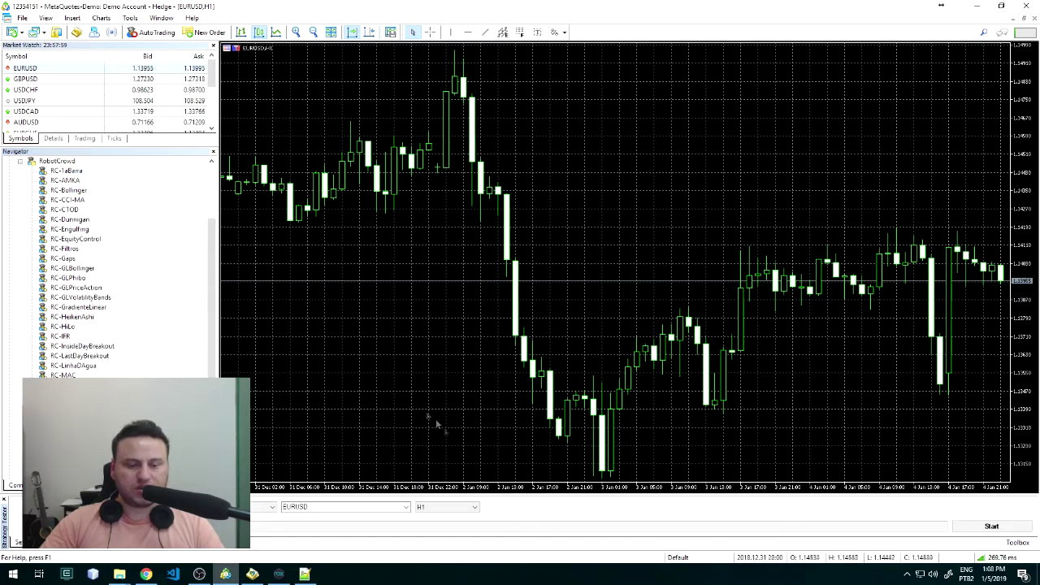
pyautogui.moveTo(493, 499); pyautogui.dragTo(487, 245)
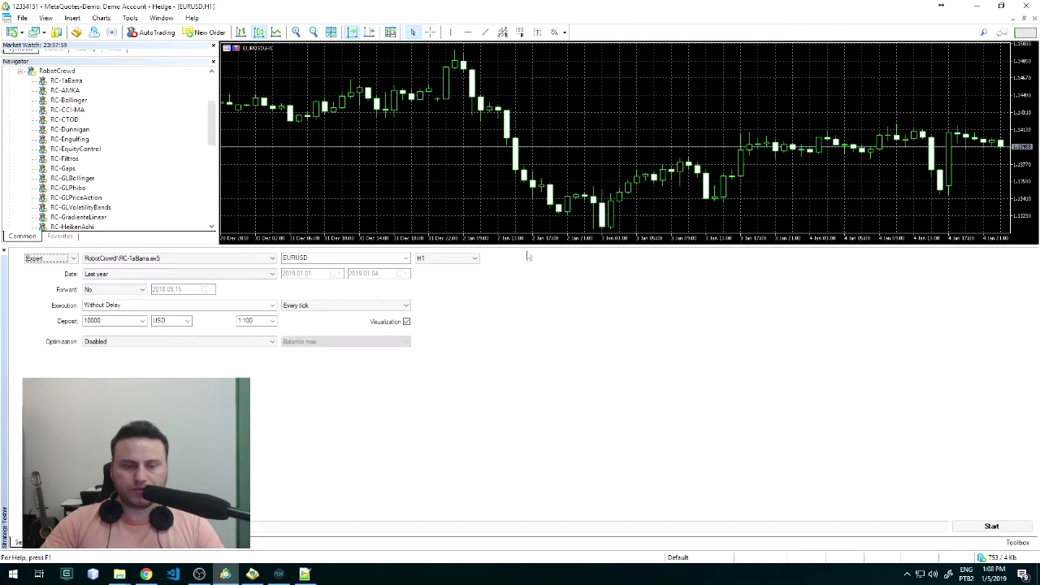
pyautogui.click(49, 542)
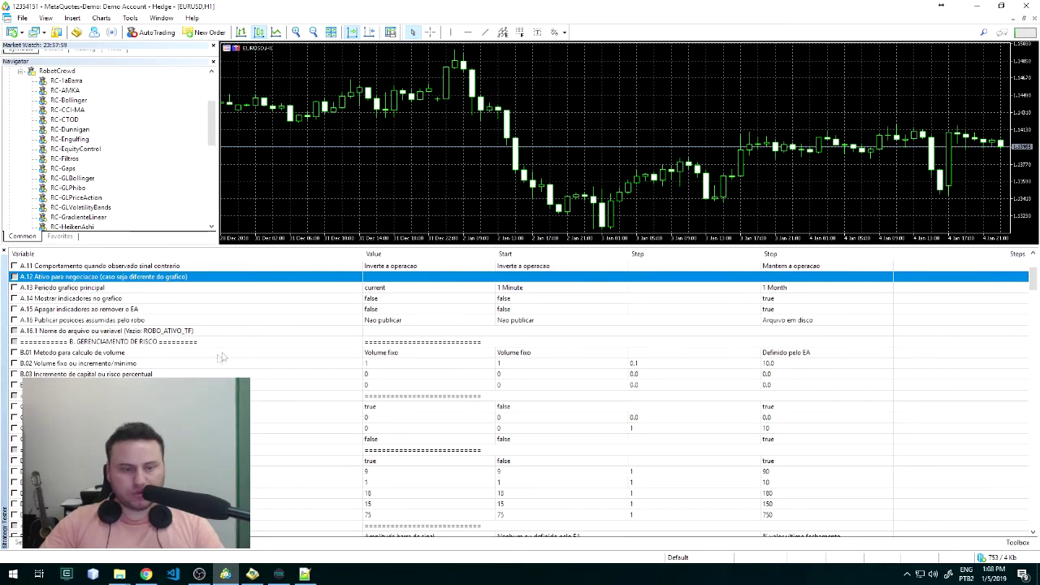
# Step: Choose Definido pelo EA as the optimization stop value of B.01 Metodo para calculo de volume, leaving its start value at Volume fixo
pyautogui.click(110, 362)
pyautogui.keyDown('shift'); pyautogui.click(55, 355); pyautogui.keyUp('shift')
pyautogui.click(114, 353)
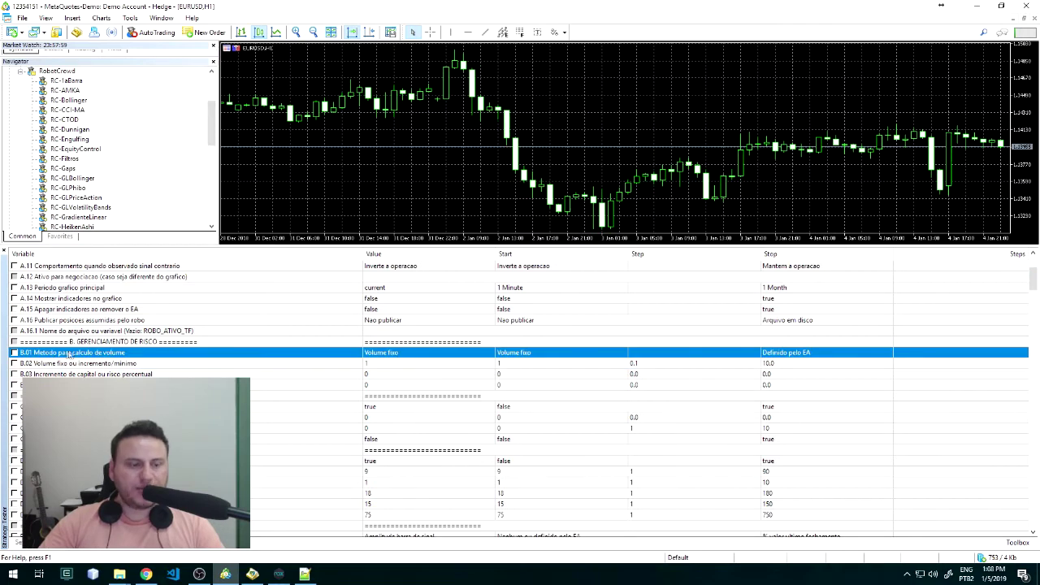
pyautogui.click(513, 357)
pyautogui.click(622, 354)
pyautogui.click(622, 354)
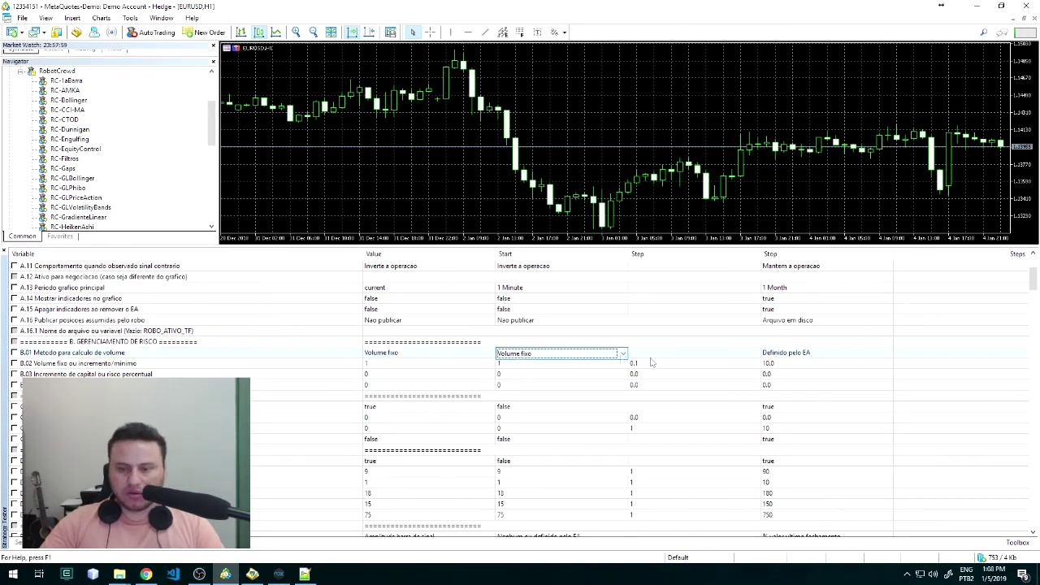
pyautogui.click(781, 354)
pyautogui.click(789, 354)
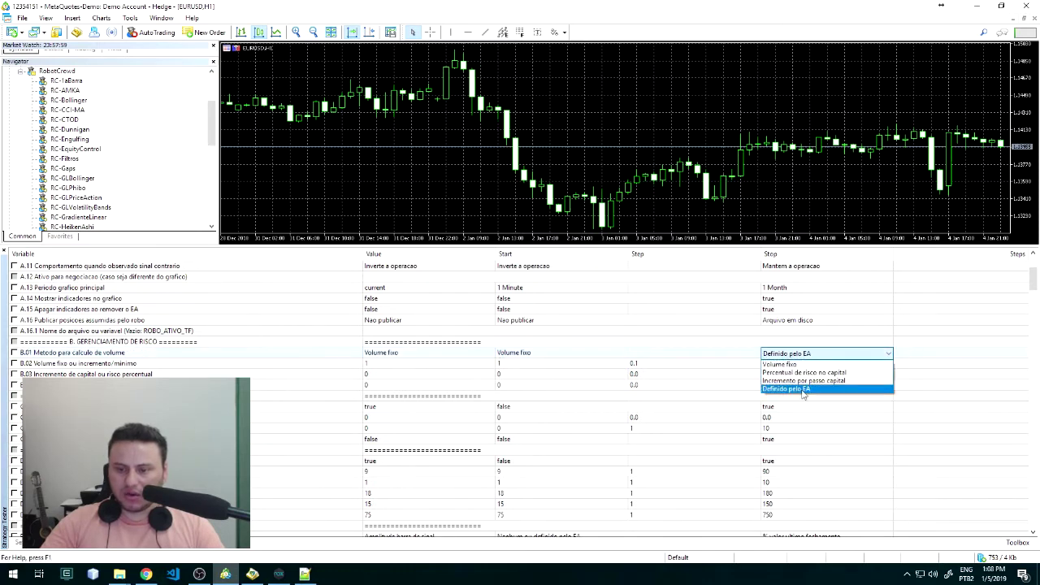
pyautogui.click(803, 389)
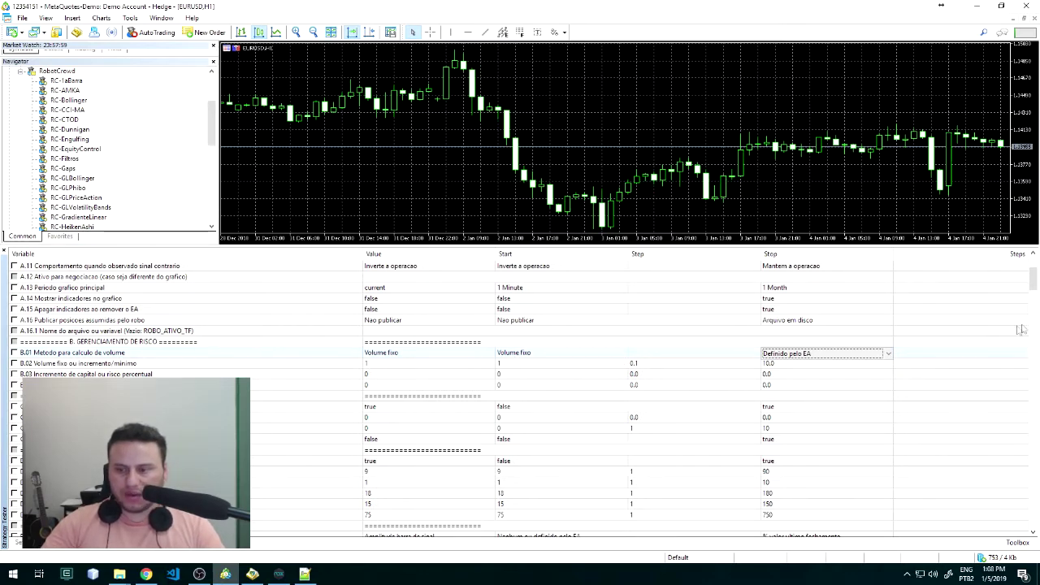
pyautogui.click(550, 312)
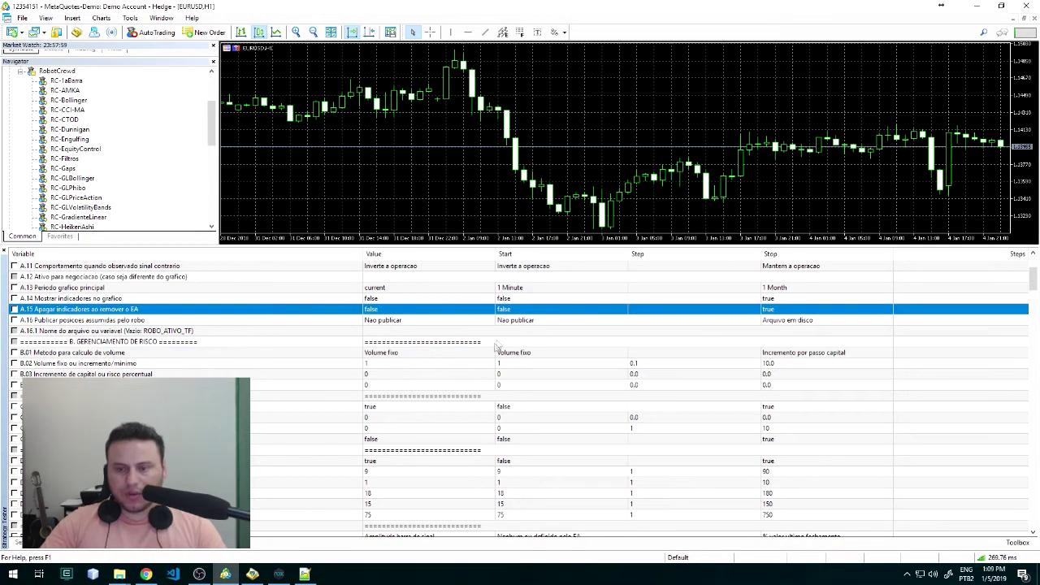
# Step: Start saving the tester parameters and open the same MQL5\Profiles\Tester folder in File Explorer using its full path
pyautogui.rightClick(468, 300)
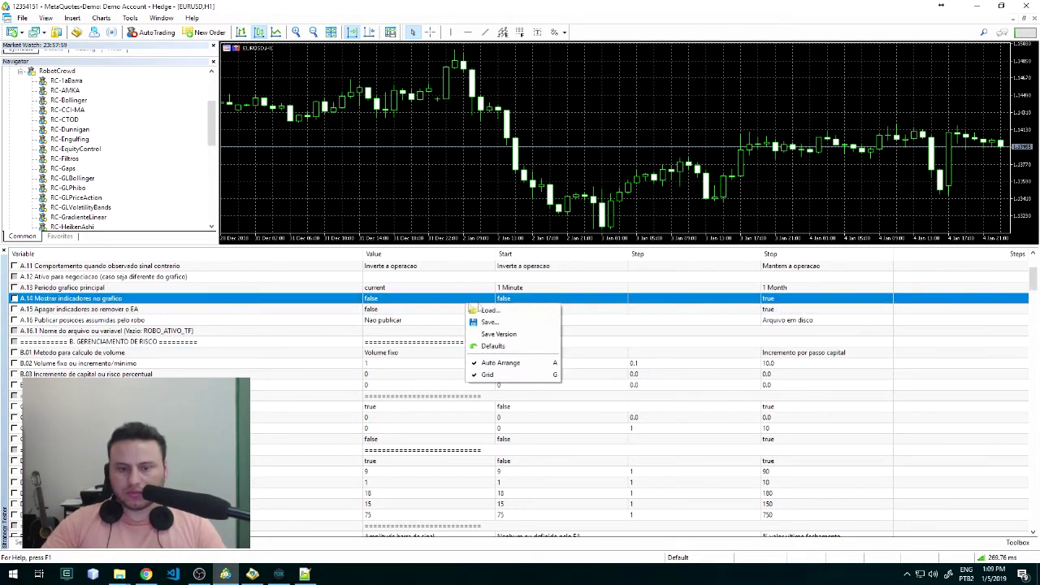
pyautogui.rightClick(409, 303)
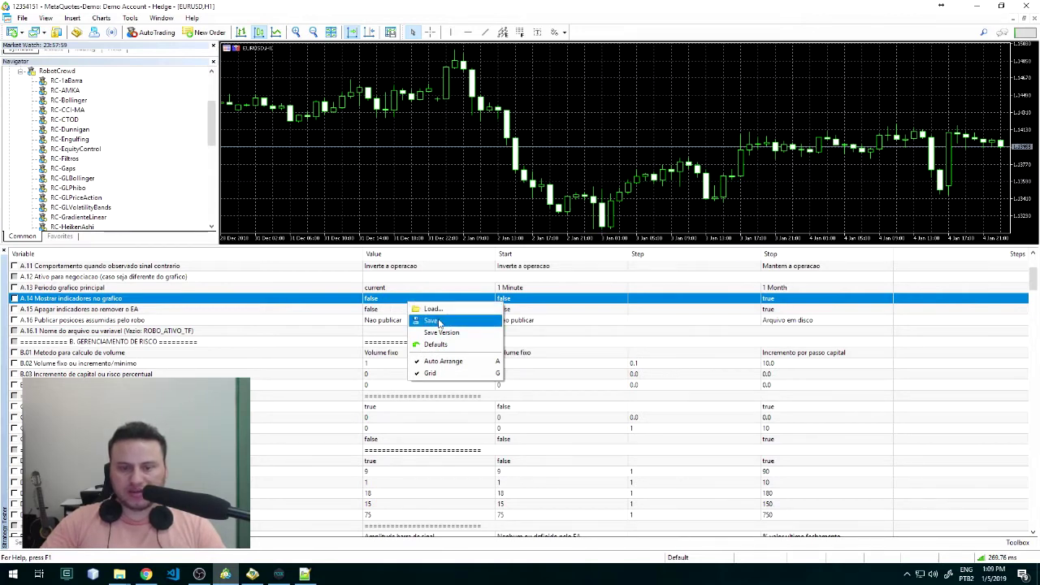
pyautogui.click(439, 321)
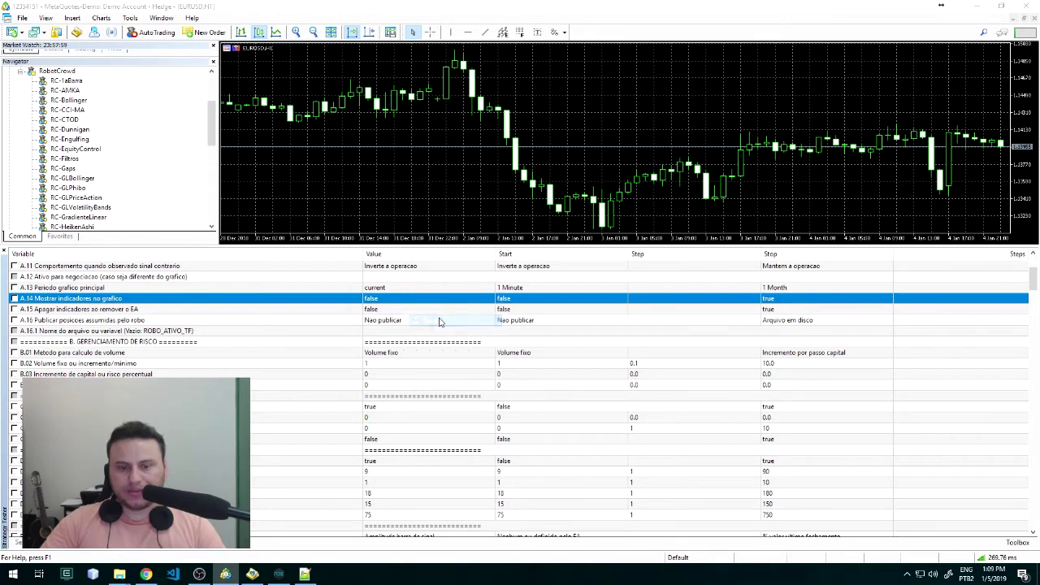
pyautogui.click(827, 171)
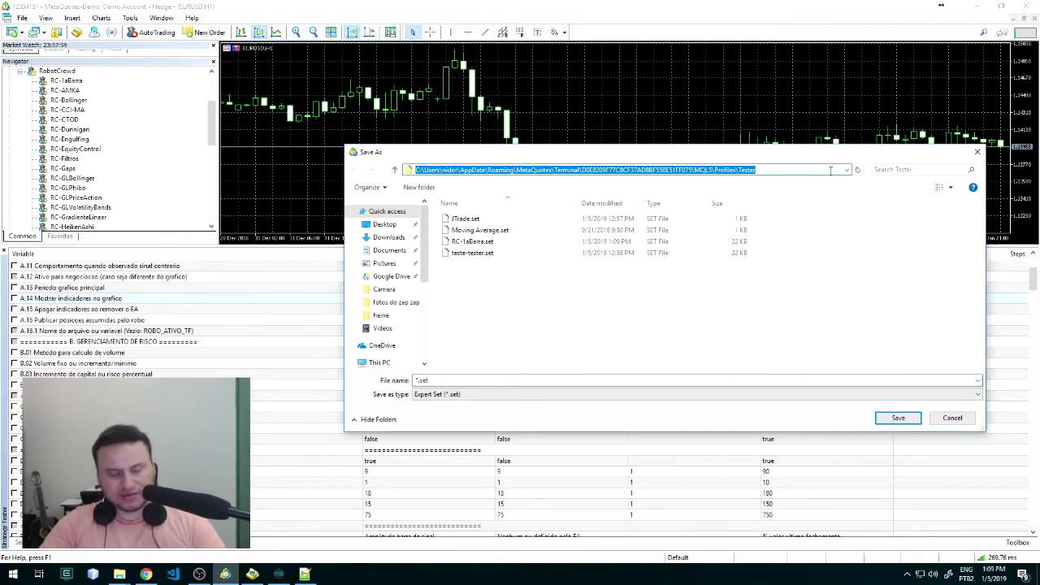
pyautogui.press('Escape')
pyautogui.press('super+e')
pyautogui.click(246, 85)
pyautogui.write('C:\\Users\\nidorx\\AppData\\Roaming\\MetaQuotes\\Terminal\\D0E8209F77C8CF37AD8BF550E51FF075\\MQL5\\Profiles\\Tester')
pyautogui.press('Return')
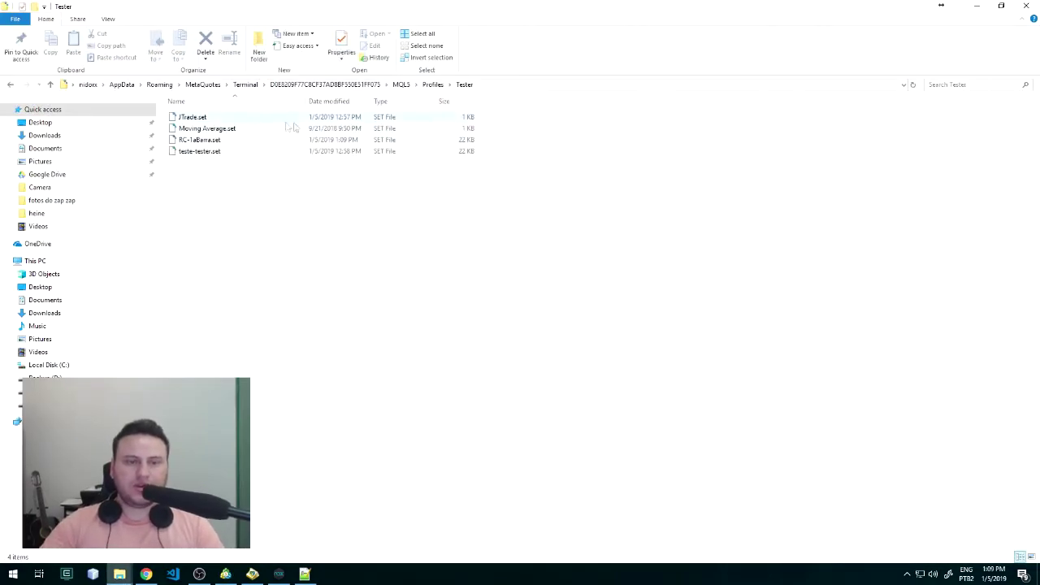
# Step: Delete teste-tester.set from the Tester folder and save the tester parameters in MetaTrader 5 as 1abarra-tester
pyautogui.click(226, 153)
pyautogui.press('Delete')
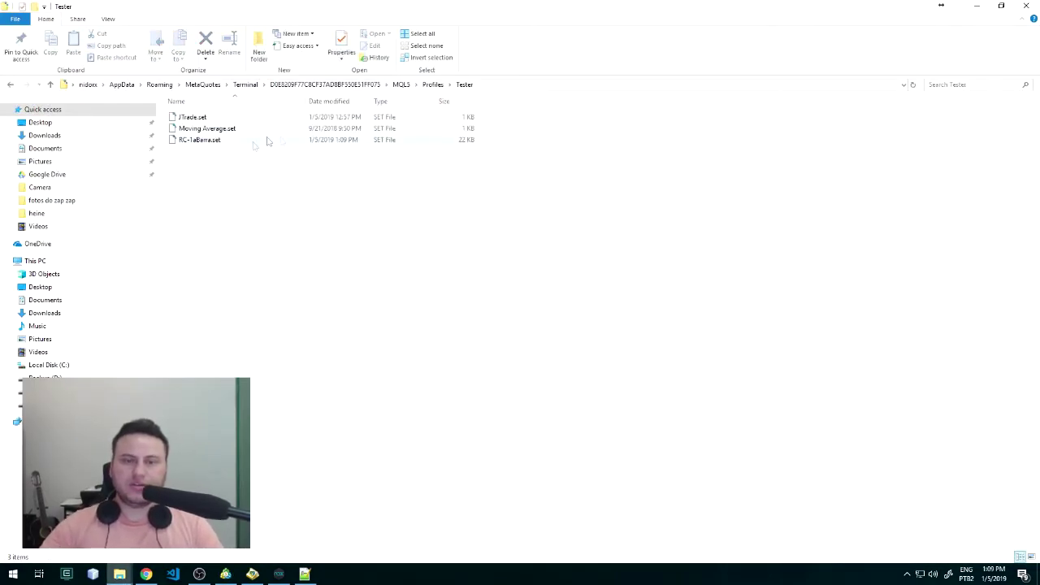
pyautogui.hotkey('alt', 'Tab')
pyautogui.write('0')
pyautogui.press('BackSpace')
pyautogui.write('1abarra-tester')
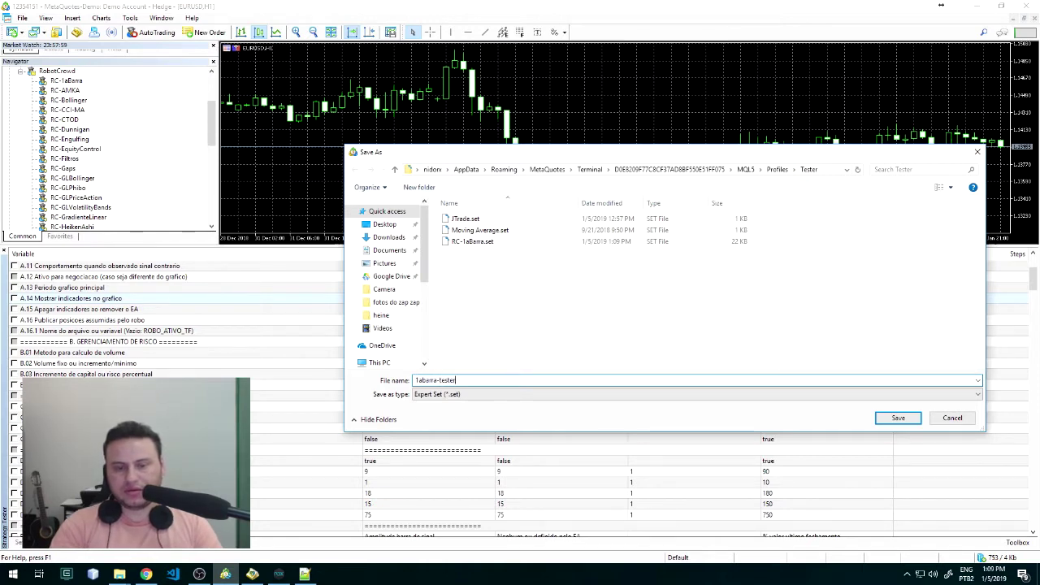
pyautogui.press('Return')
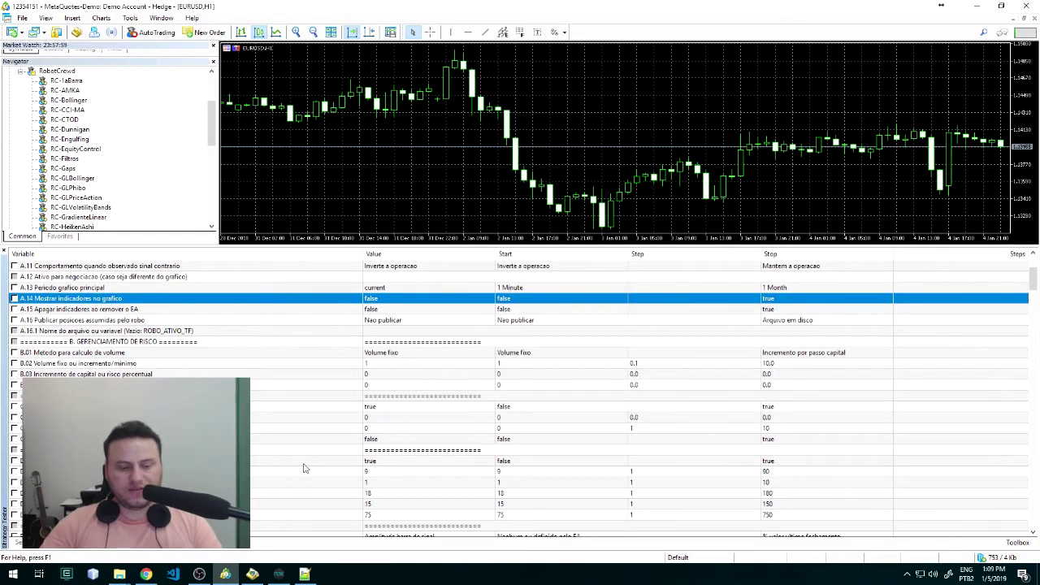
# Step: Compare the Tester and Presets folders in File Explorer and open 1abarra-teste.set from Presets in Notepad++
pyautogui.hotkey('alt', 'Tab')
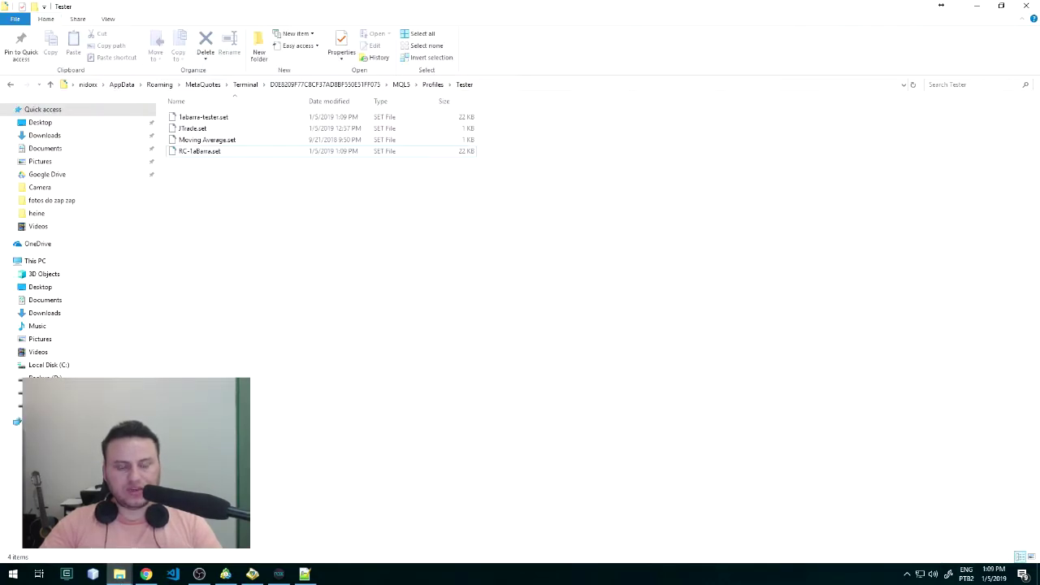
pyautogui.moveTo(119, 574)
pyautogui.click(264, 524)
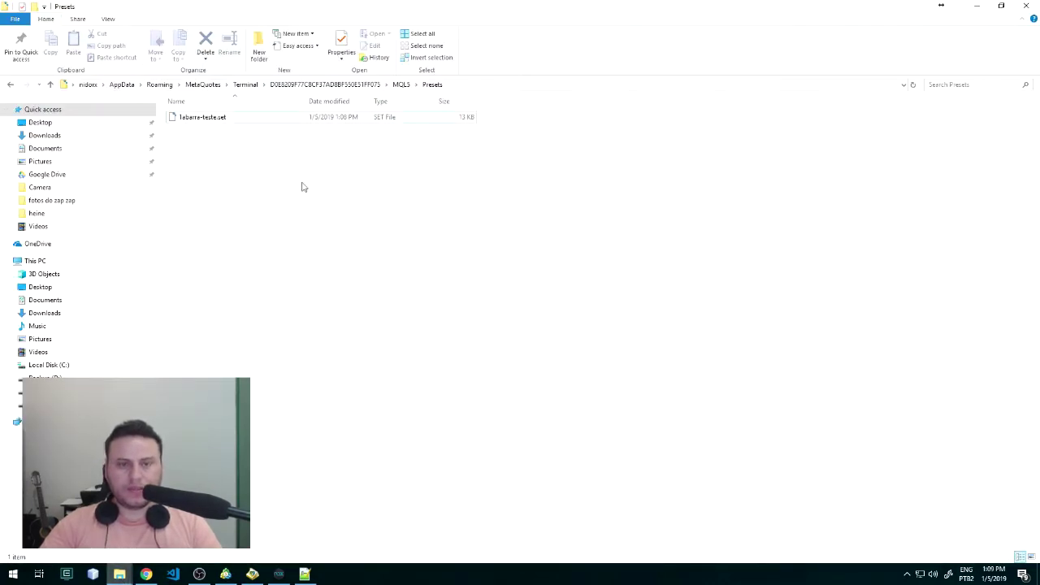
pyautogui.hotkey('alt', 'Tab')
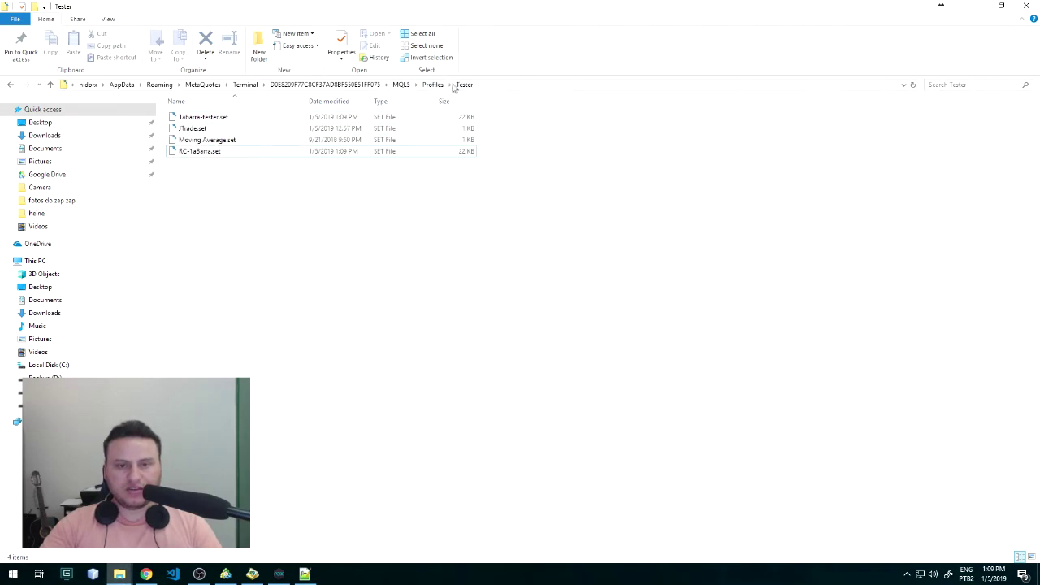
pyautogui.hotkey('alt', 'Tab')
pyautogui.click(211, 118)
pyautogui.rightClick(212, 119)
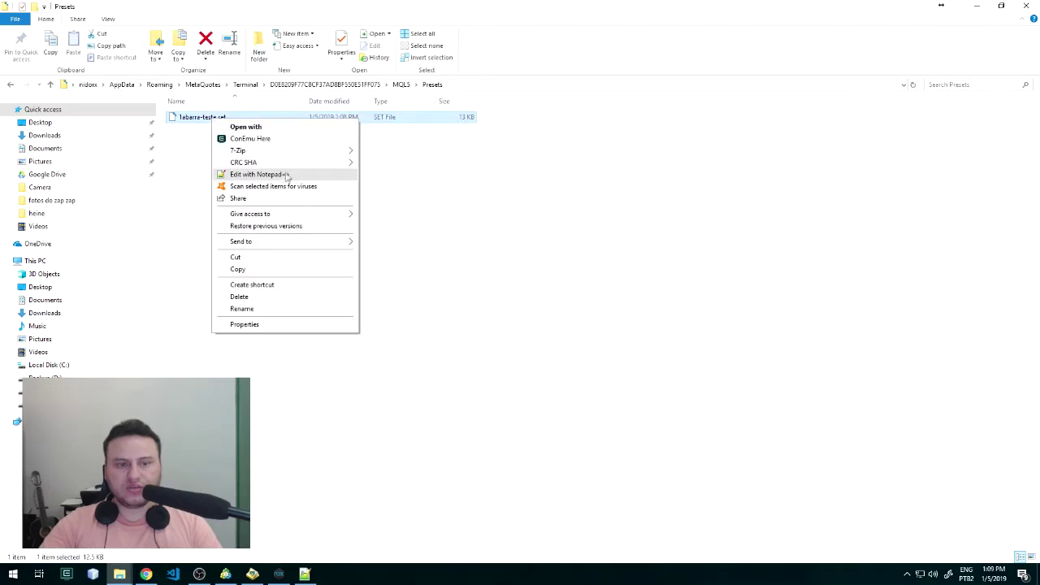
pyautogui.click(252, 171)
pyautogui.hotkey('alt', 'Tab')
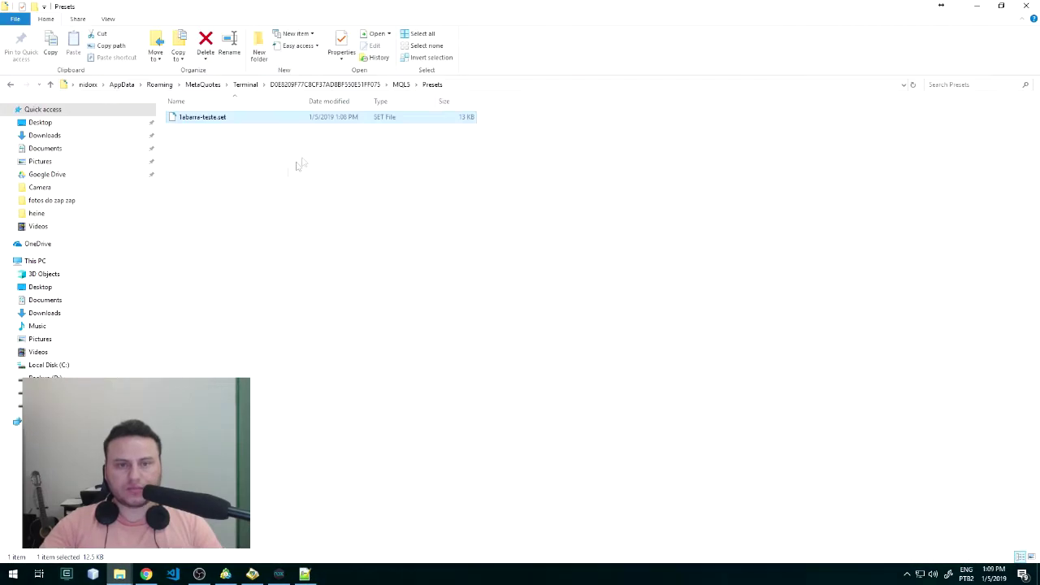
# Step: Open 1abarra-tester.set from the Profiles\Tester folder in Notepad++
pyautogui.hotkey('alt', 'Tab')
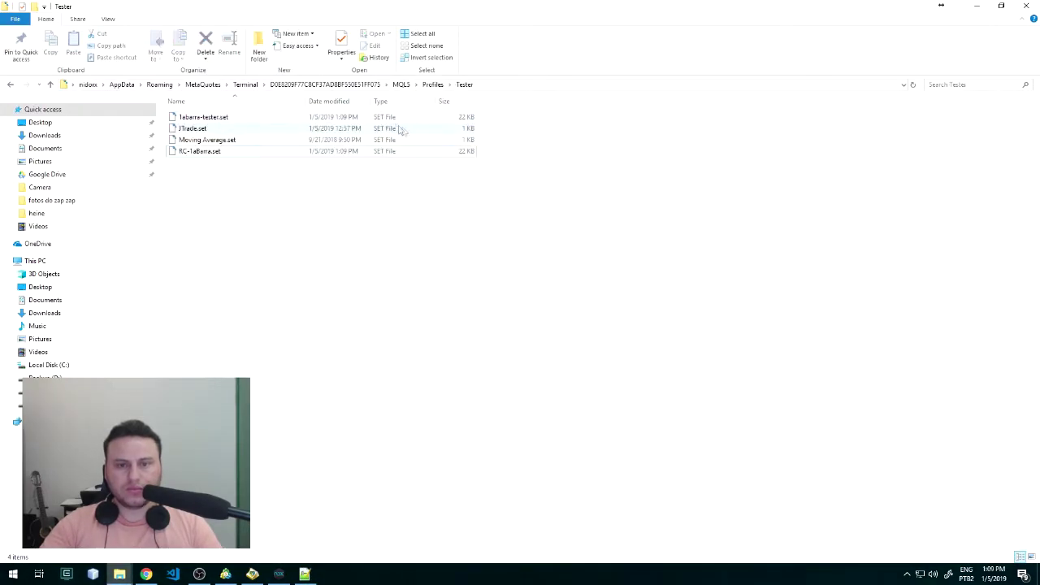
pyautogui.click(209, 122)
pyautogui.rightClick(209, 122)
pyautogui.click(267, 173)
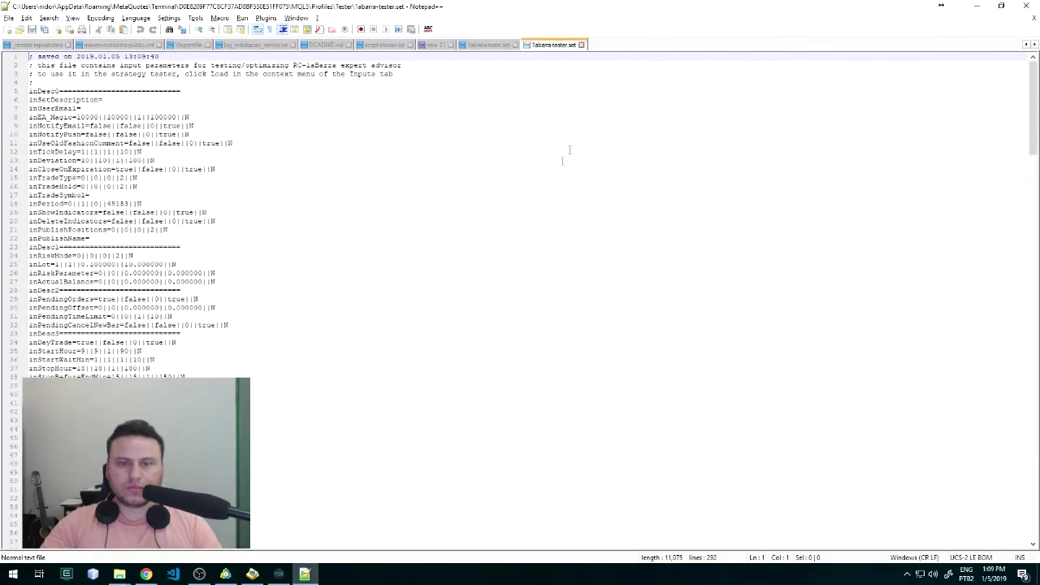
# Step: Examine how 1abarra-teste.set stores each parameter as a name and value, such as inEA_Magic and inNotifyEmail
pyautogui.click(493, 46)
pyautogui.click(176, 82)
pyautogui.click(105, 66)
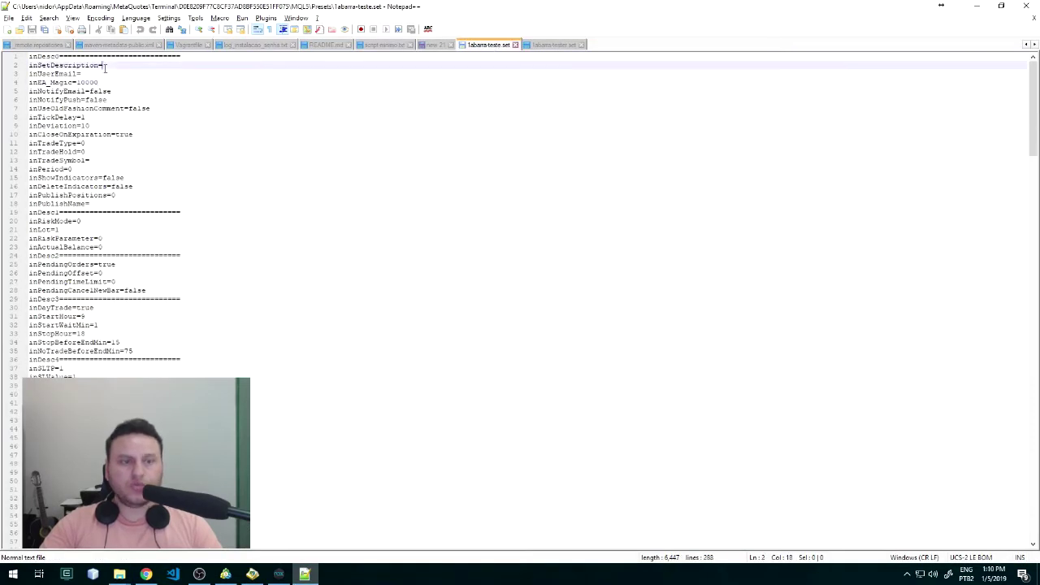
pyautogui.moveTo(111, 92); pyautogui.dragTo(30, 82)
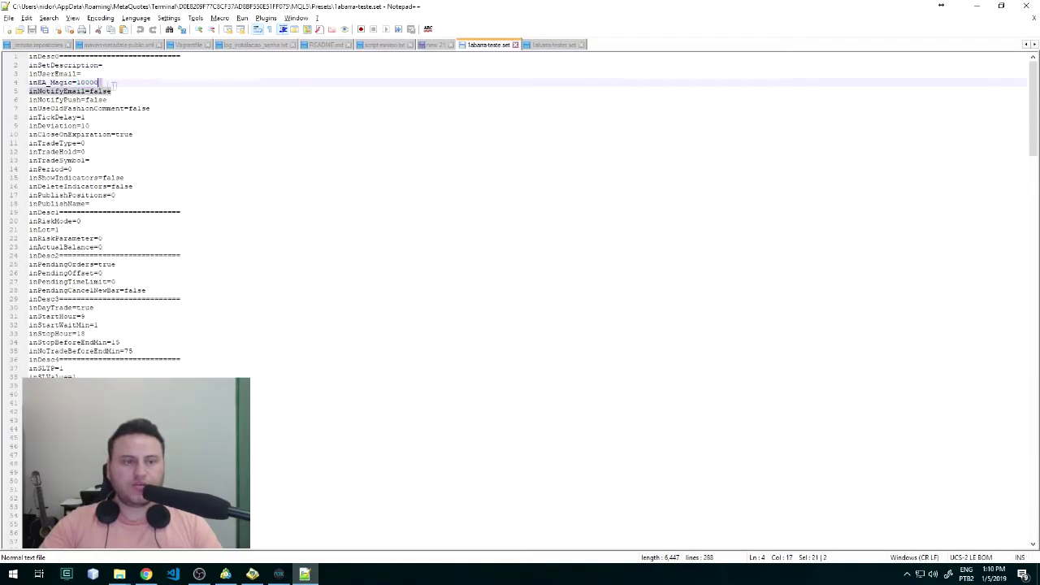
pyautogui.click(65, 100)
pyautogui.click(97, 150)
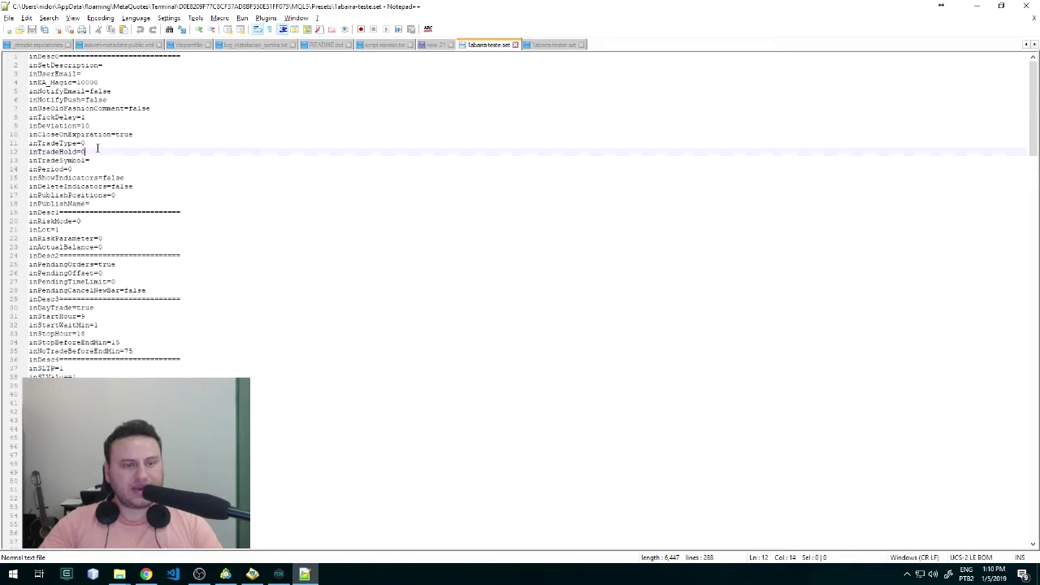
# Step: Examine the longer parameter lines in 1abarra-tester.set, highlighting the full value text of inEA_Magic
pyautogui.click(555, 45)
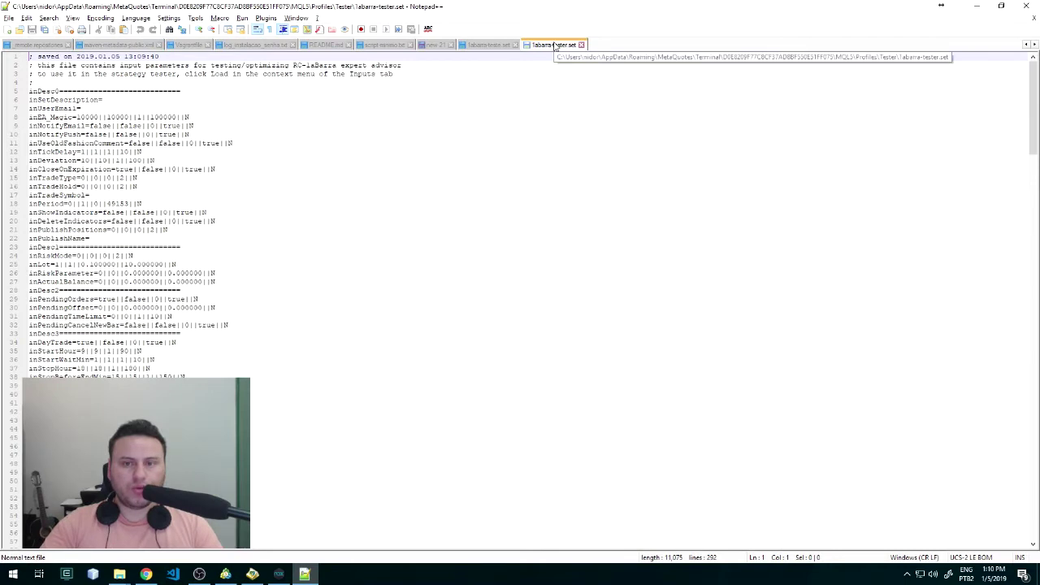
pyautogui.click(152, 109)
pyautogui.click(80, 118)
pyautogui.moveTo(79, 117); pyautogui.dragTo(225, 120)
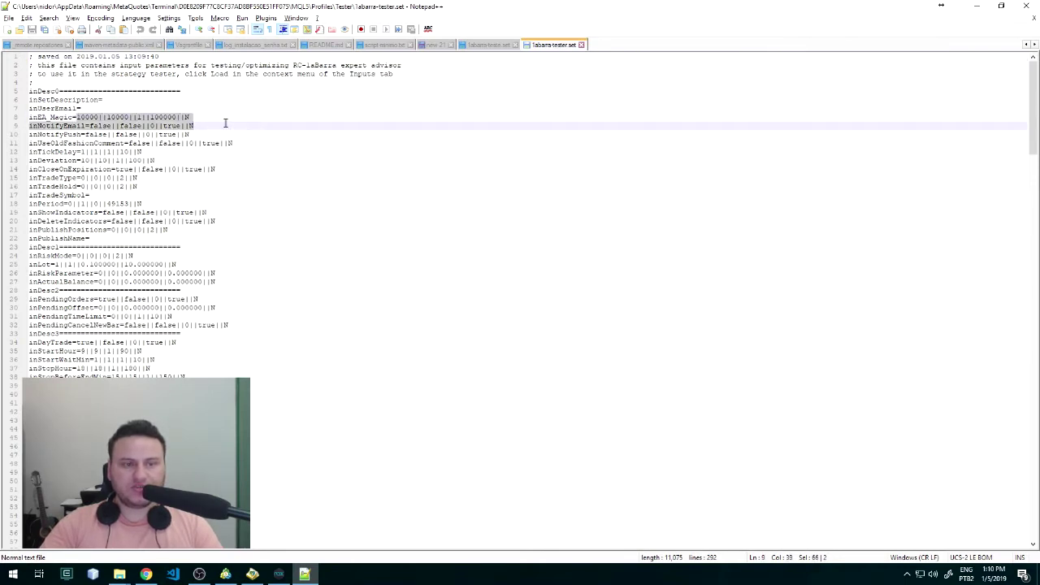
pyautogui.click(81, 108)
pyautogui.click(52, 117)
pyautogui.doubleClick(65, 126)
pyautogui.moveTo(78, 118); pyautogui.dragTo(233, 122)
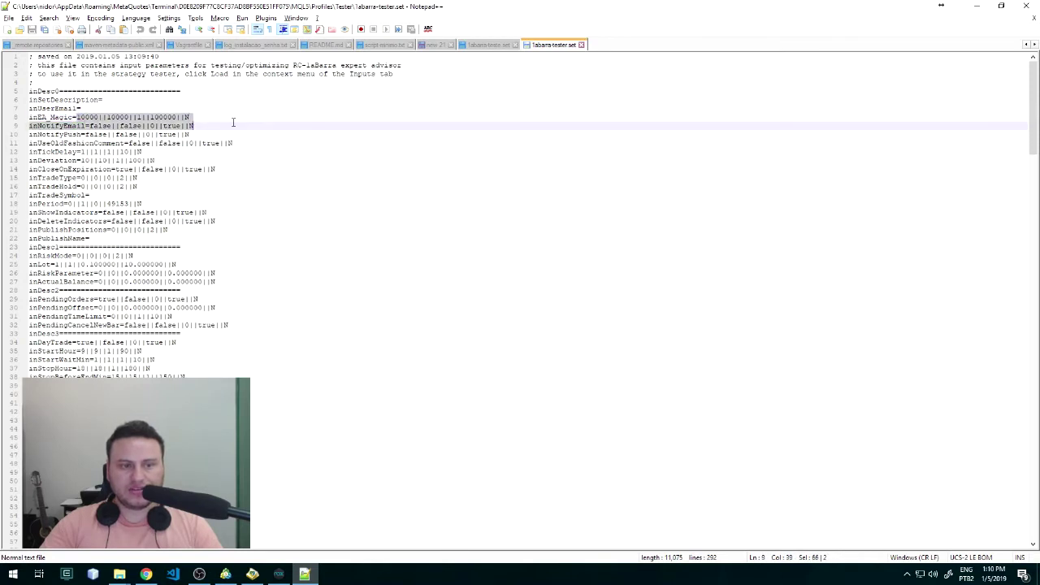
# Step: Examine the value, start, step and stop fields of the inEA_Magic line one by one
pyautogui.click(105, 119)
pyautogui.doubleClick(82, 118)
pyautogui.click(195, 116)
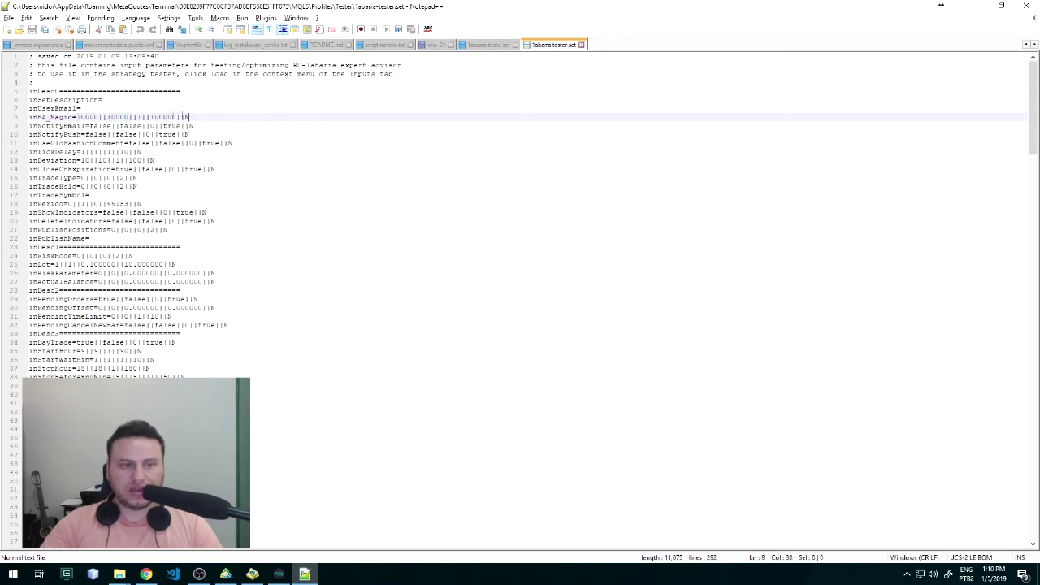
pyautogui.doubleClick(119, 118)
pyautogui.doubleClick(137, 118)
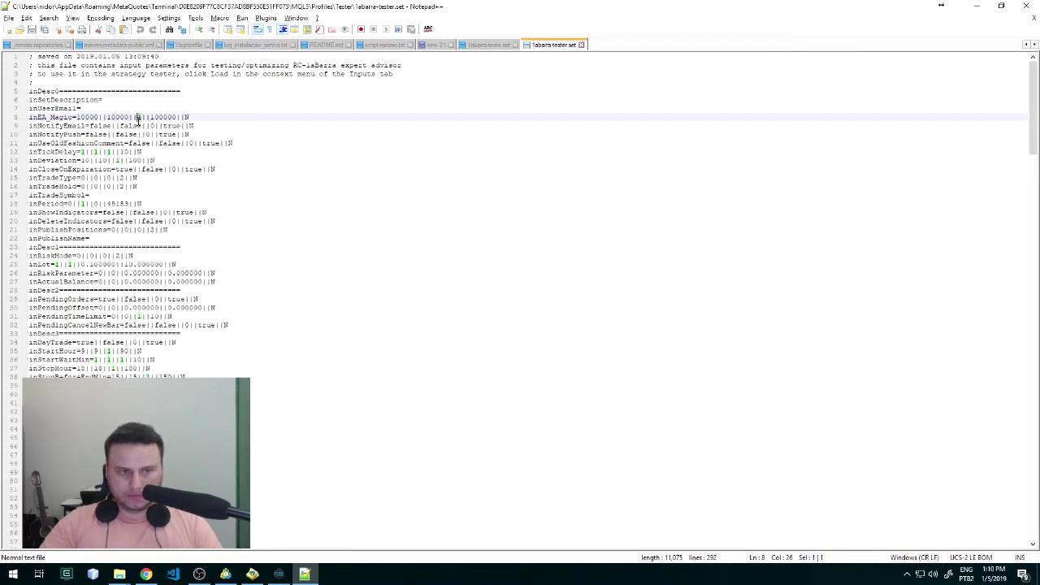
pyautogui.click(139, 125)
pyautogui.doubleClick(138, 118)
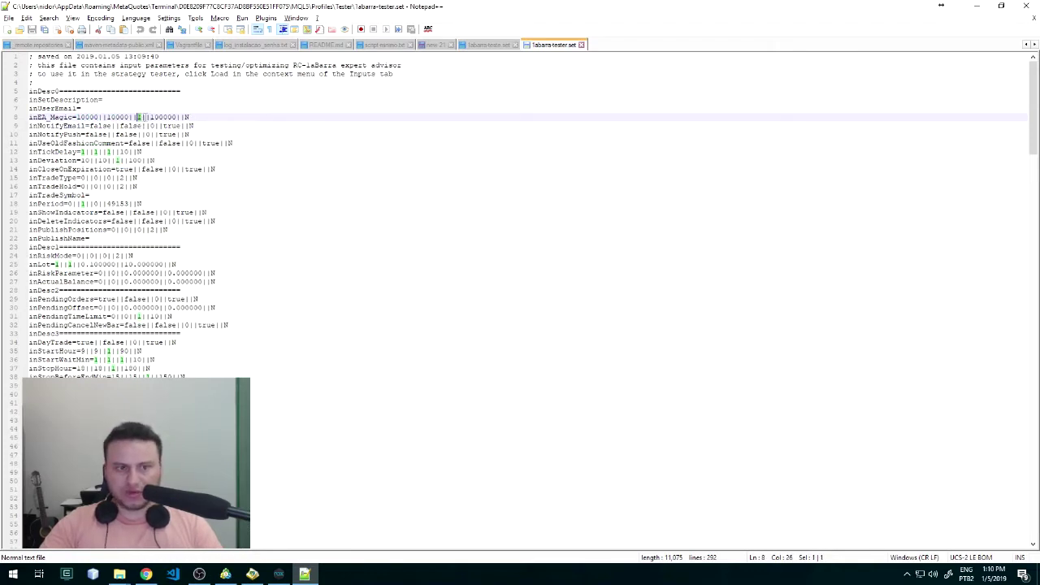
pyautogui.doubleClick(163, 117)
pyautogui.moveTo(77, 118); pyautogui.dragTo(246, 120)
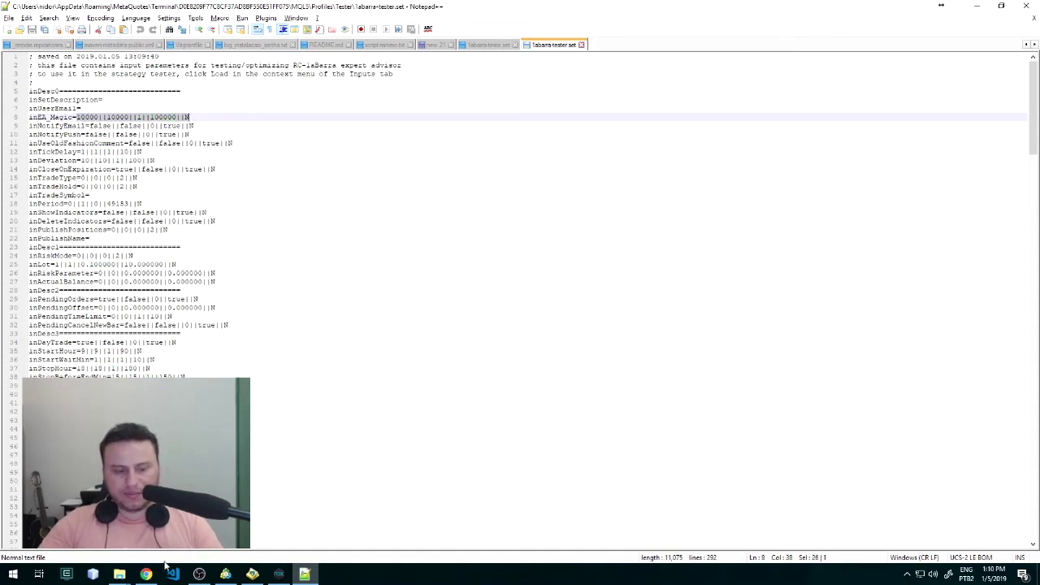
# Step: Show 1abarra-teste.set, glance at the RobotCrowd setup generator page in Chrome and return to Notepad++
pyautogui.click(492, 46)
pyautogui.hotkey('alt', 'Tab')
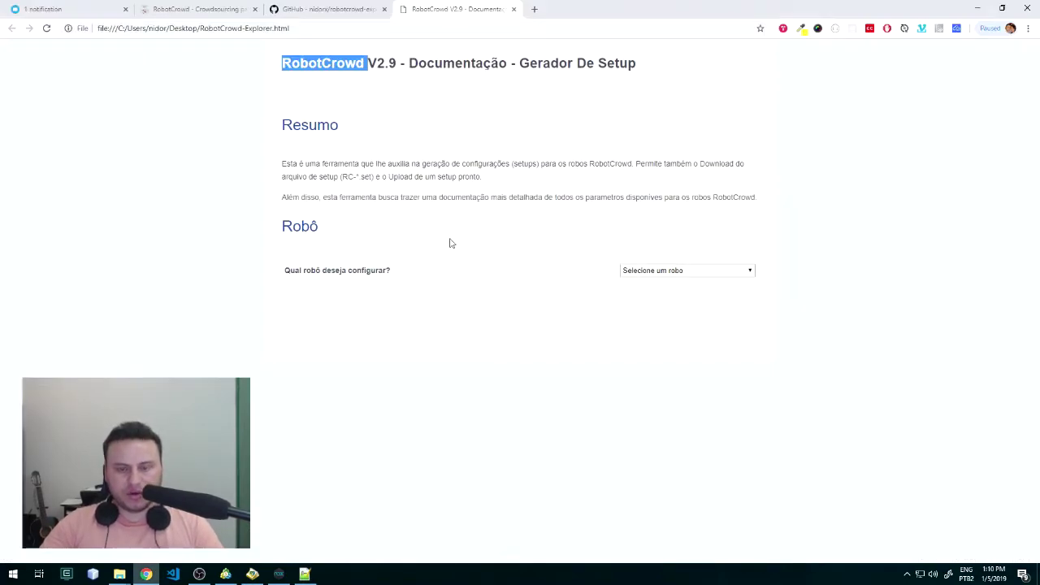
pyautogui.hotkey('alt', 'Tab')
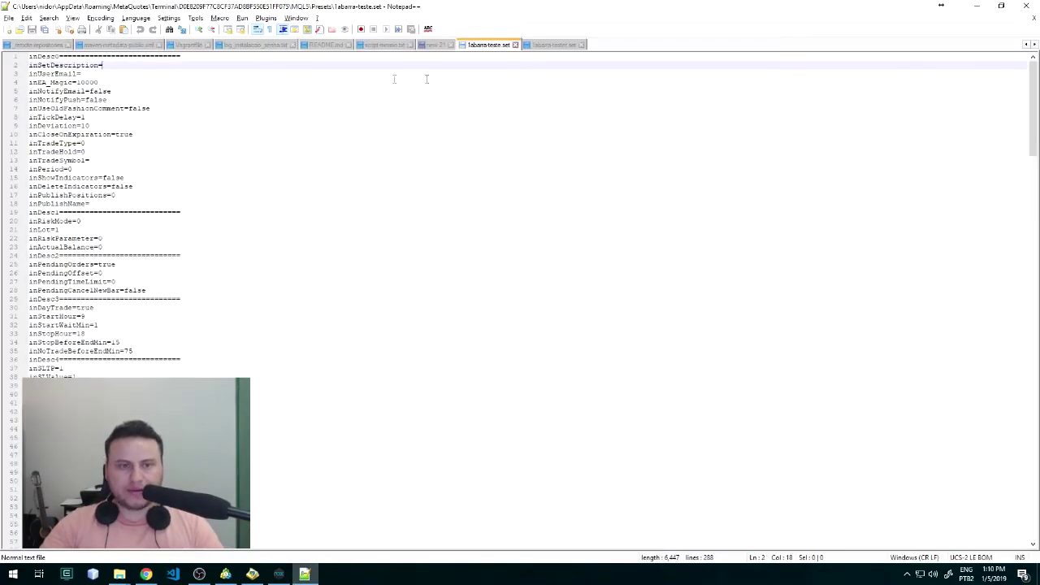
# Step: Compare the parameter format of 1abarra-teste.set with 1abarra-tester.set, highlighting the inCloseOnExpiration and inDeleteIndicators entries
pyautogui.click(556, 46)
pyautogui.click(410, 92)
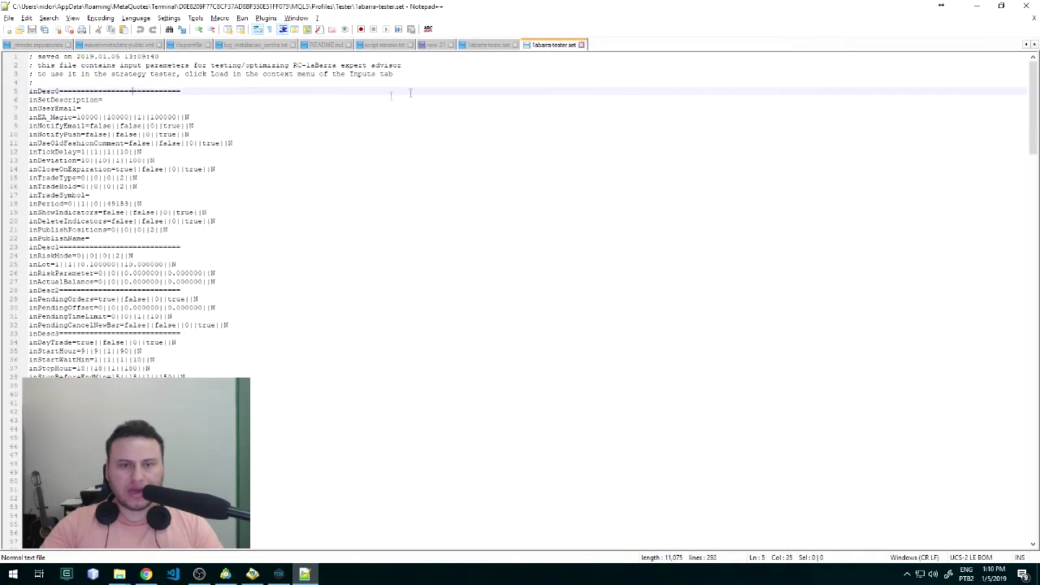
pyautogui.click(488, 45)
pyautogui.moveTo(133, 134); pyautogui.dragTo(25, 136)
pyautogui.press('End')
pyautogui.click(128, 108)
pyautogui.click(147, 191)
pyautogui.moveTo(146, 190); pyautogui.dragTo(107, 189)
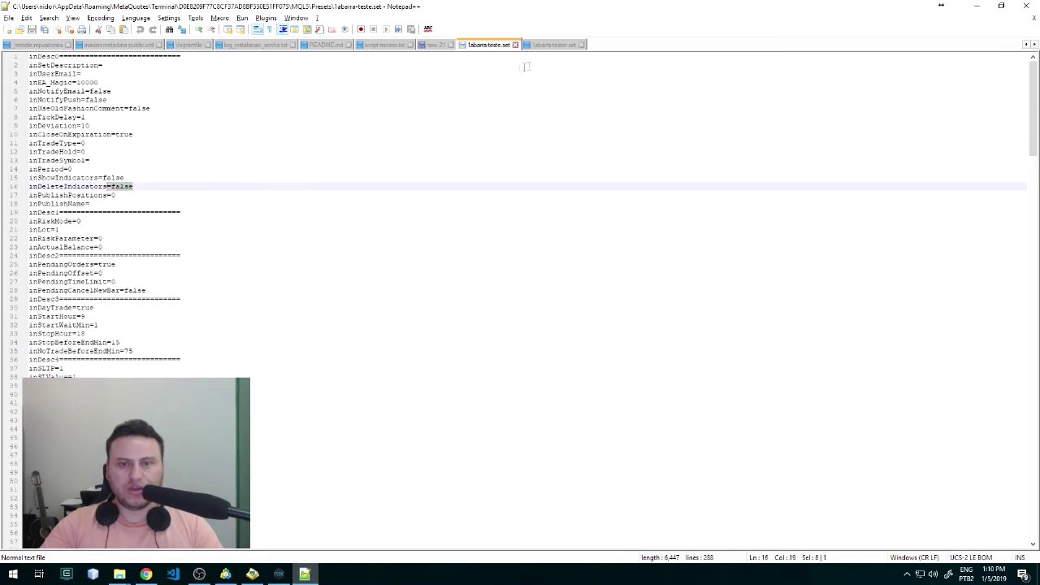
pyautogui.click(553, 46)
pyautogui.click(220, 104)
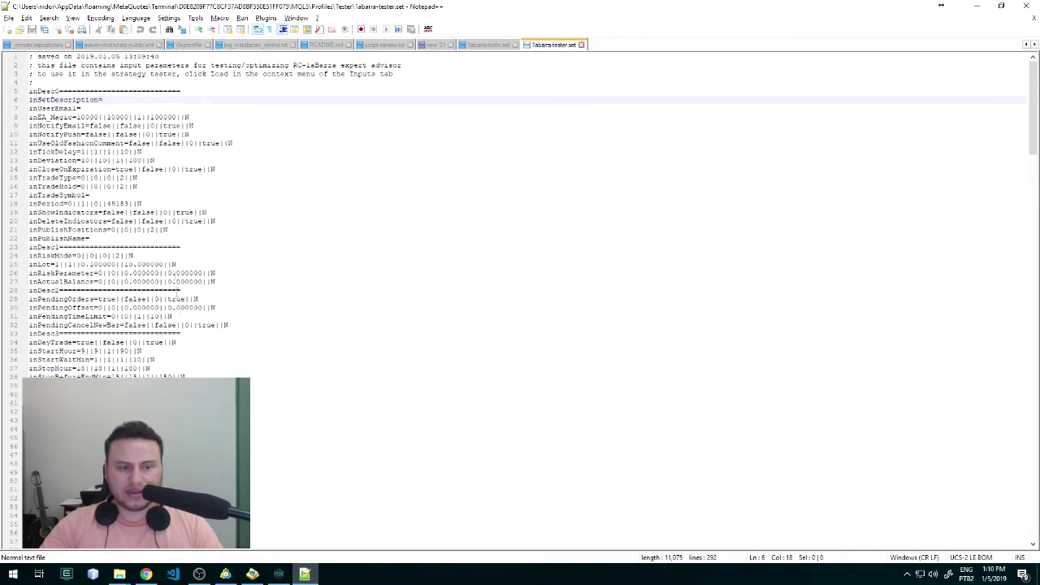
# Step: Examine the first value of inEA_Magic and the inNotifyPush entry in 1abarra-tester.set, highlighting the Magic value
pyautogui.click(91, 115)
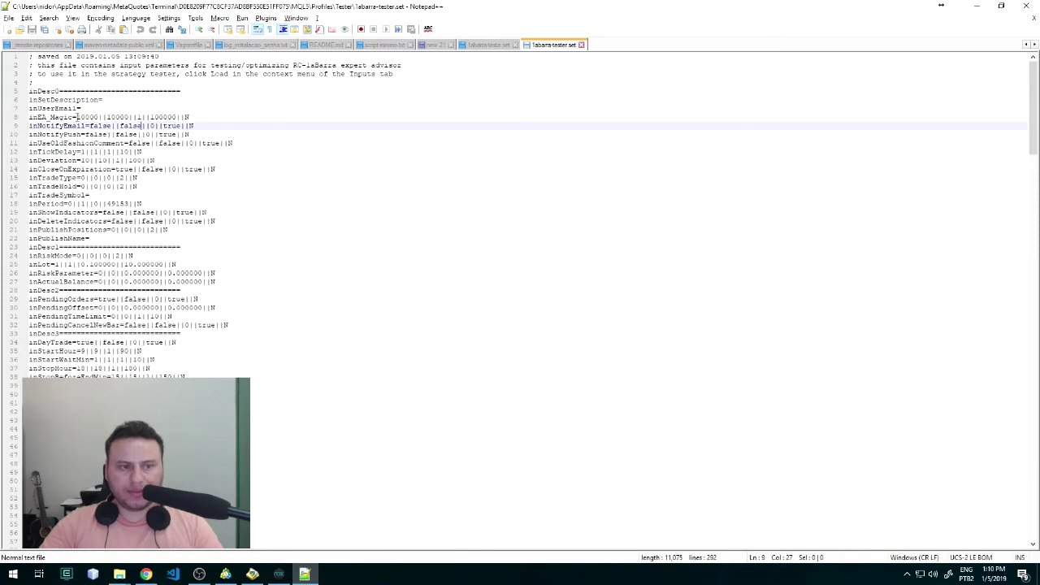
pyautogui.press('End')
pyautogui.moveTo(98, 117); pyautogui.dragTo(72, 117)
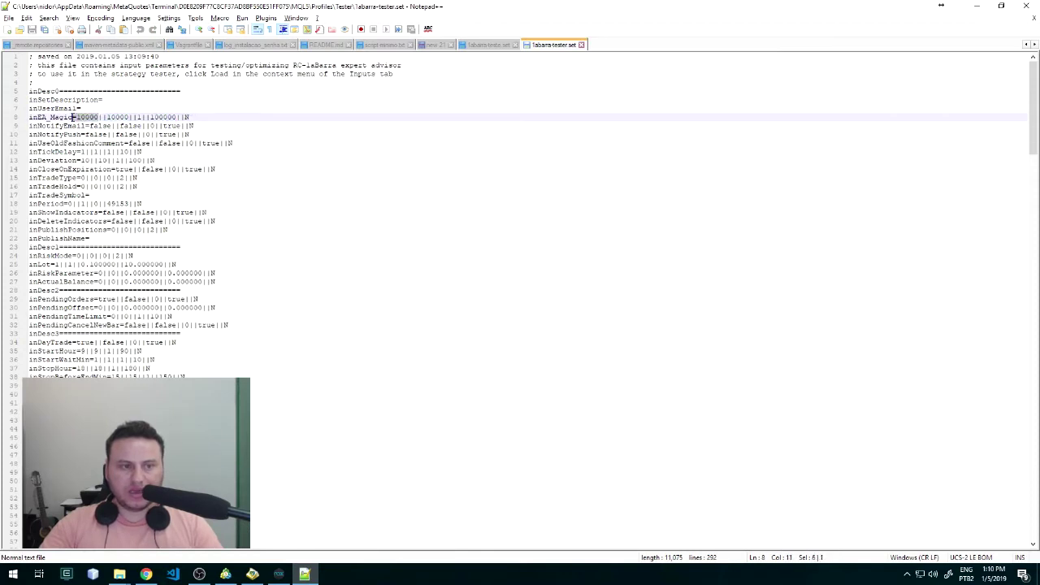
pyautogui.doubleClick(96, 134)
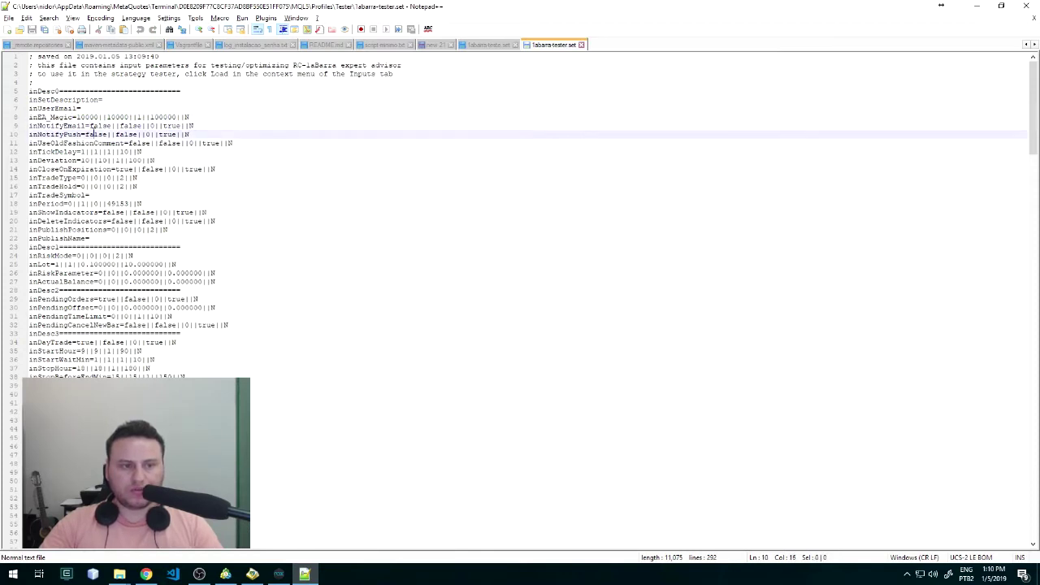
# Step: Switch to the RobotCrowd V2.9 setup generator page in Chrome and read its title and summary
pyautogui.click(145, 573)
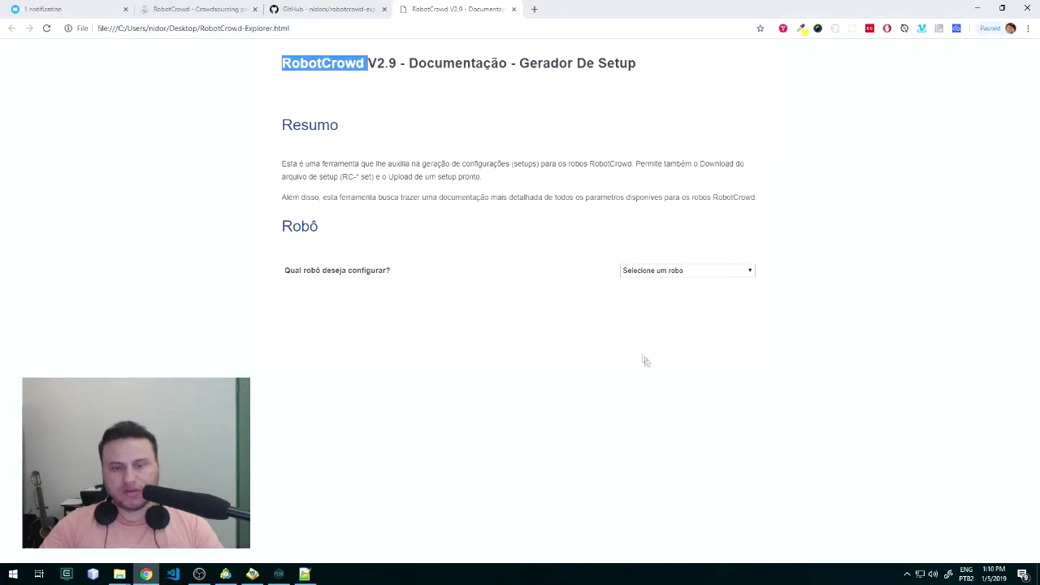
pyautogui.click(528, 248)
pyautogui.moveTo(642, 65); pyautogui.dragTo(509, 63)
pyautogui.click(483, 233)
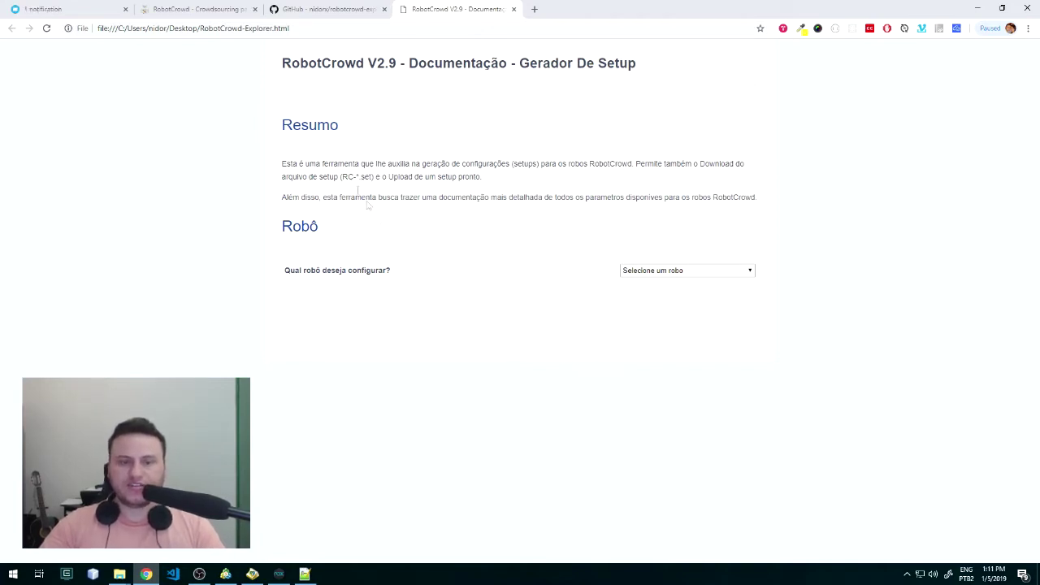
# Step: Look through the complete list of configurable robots, including the Gradiente Linear group, without choosing one
pyautogui.click(663, 272)
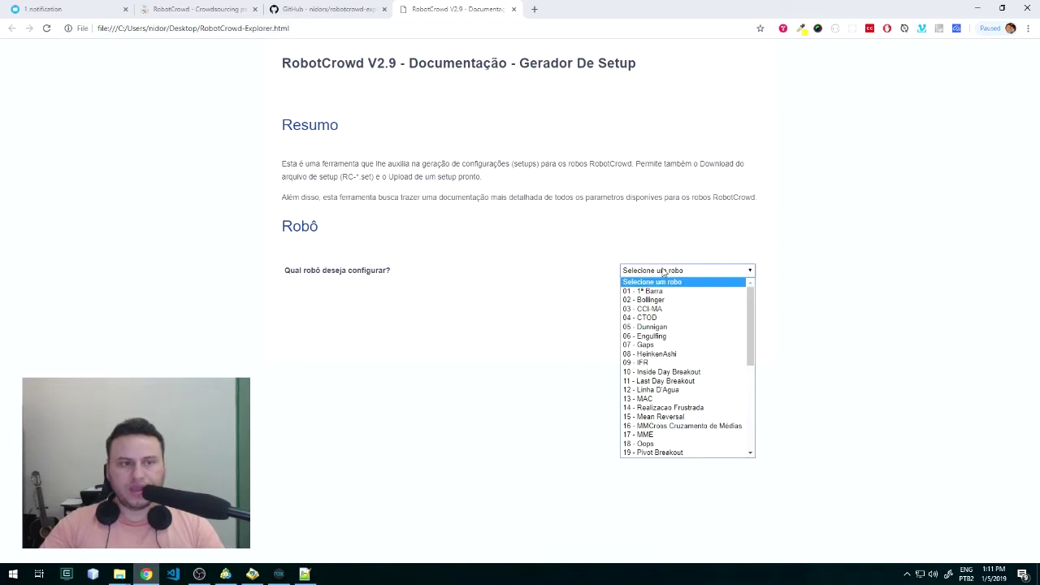
pyautogui.click(662, 272)
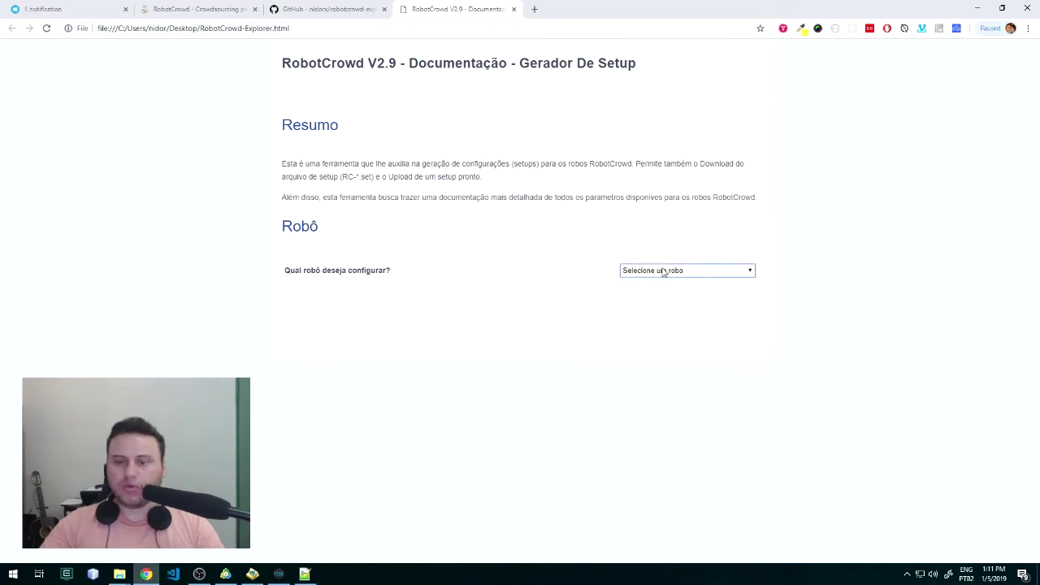
pyautogui.click(741, 273)
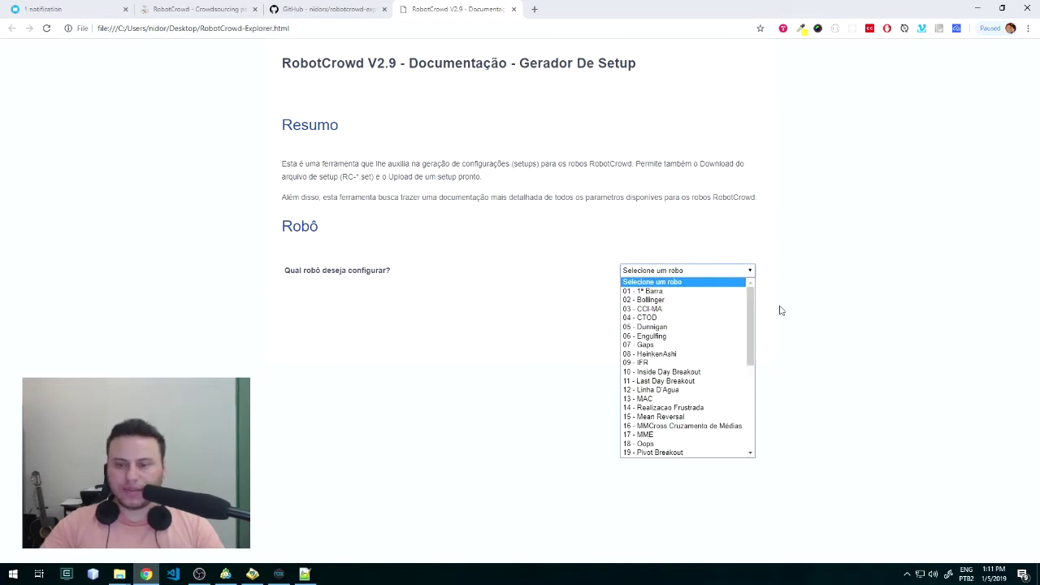
pyautogui.click(624, 178)
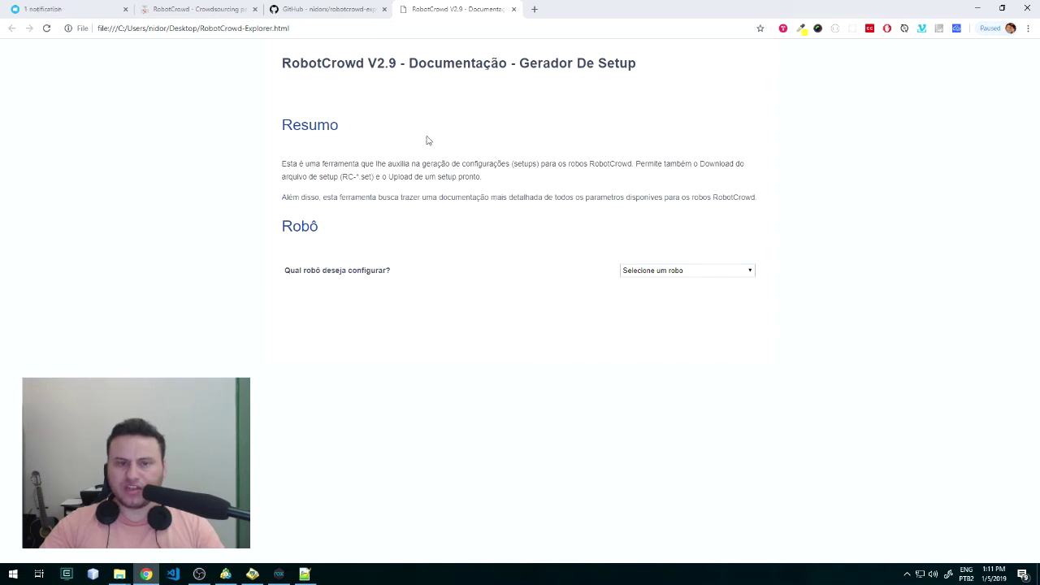
pyautogui.click(699, 273)
pyautogui.click(510, 257)
pyautogui.click(679, 270)
pyautogui.moveTo(756, 308); pyautogui.dragTo(768, 407)
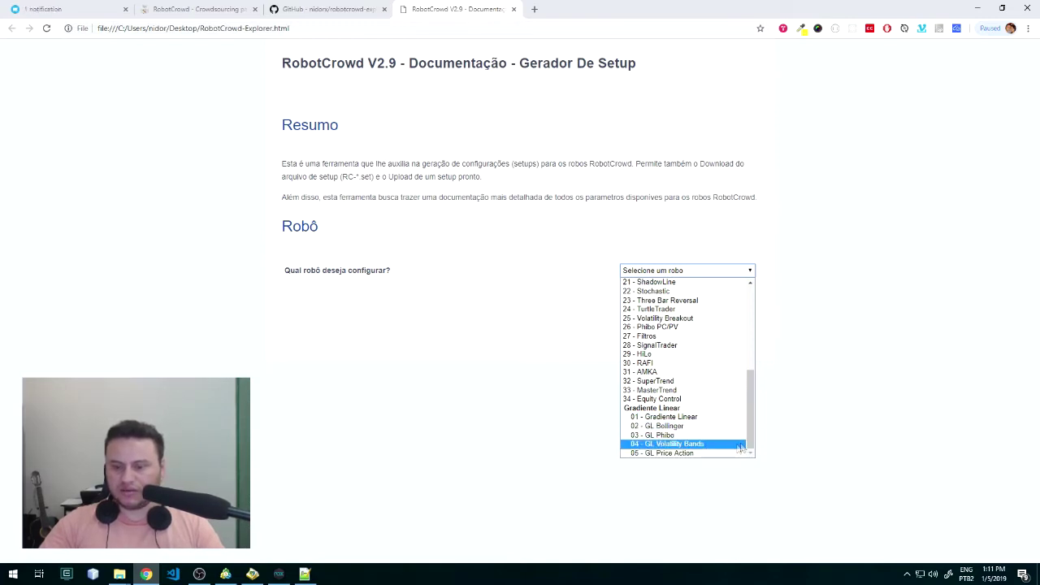
pyautogui.scroll(5, 751, 447)
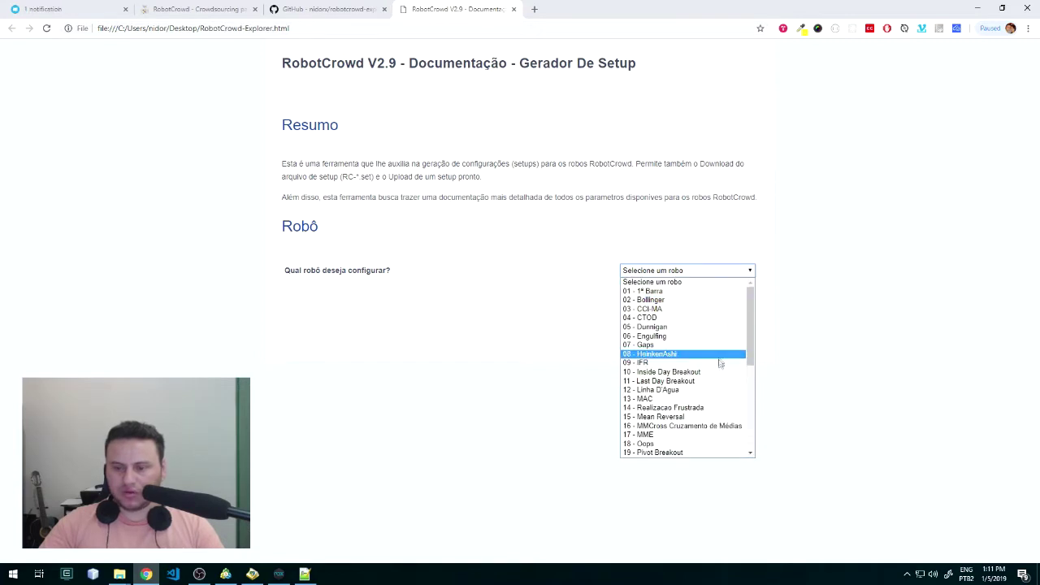
pyautogui.scroll(-5, 723, 392)
pyautogui.scroll(5, 723, 382)
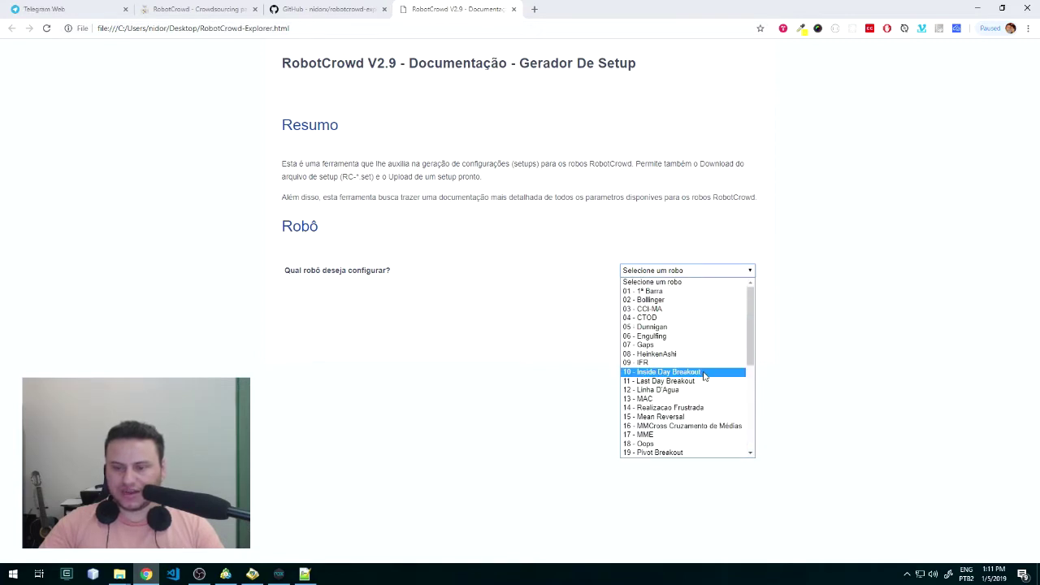
pyautogui.click(803, 307)
# Step: Choose 01 - 1ª Barra as the robot to configure
pyautogui.click(693, 274)
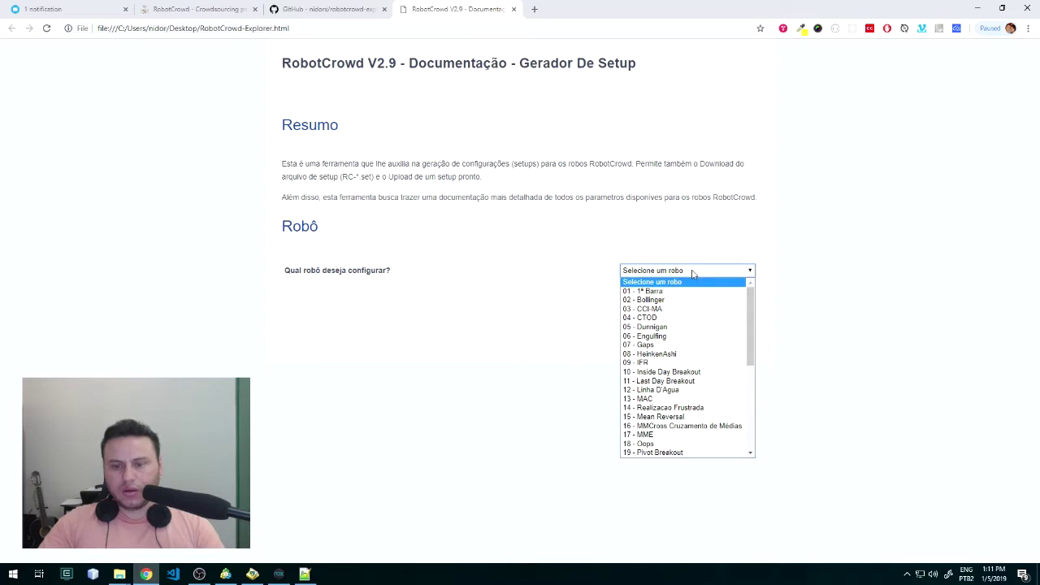
pyautogui.click(659, 291)
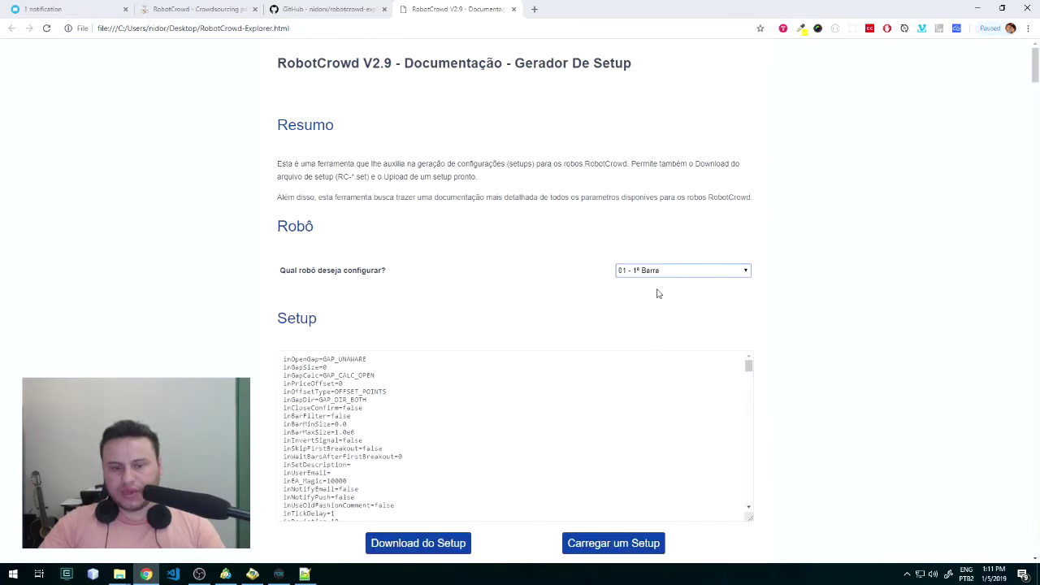
pyautogui.click(690, 271)
pyautogui.click(726, 272)
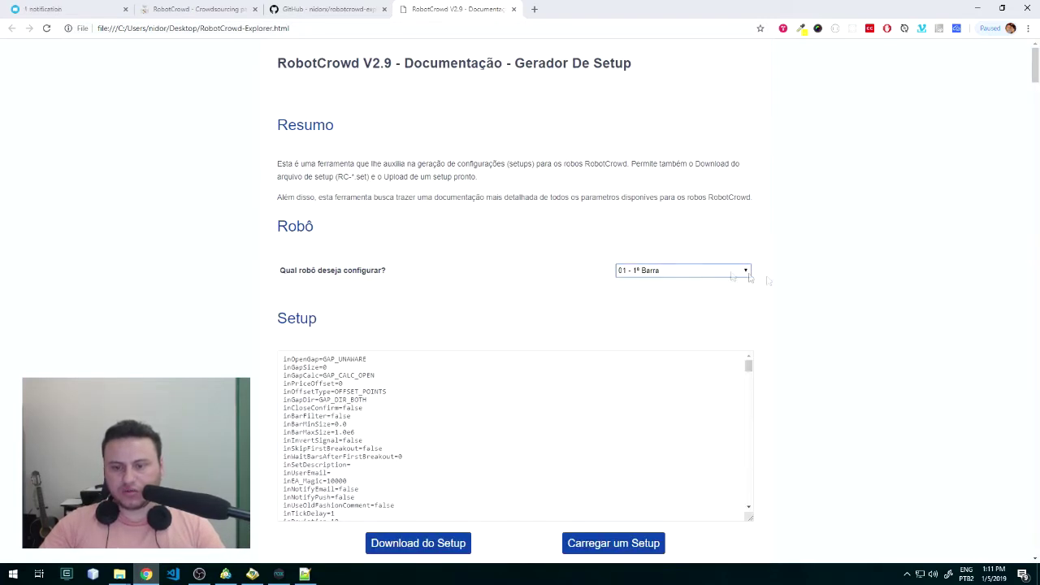
# Step: Examine the generated setup text through its last line and the R.01 - PARAMETROS PRIMEIRA BARRA form below it
pyautogui.scroll(-2, 1034, 69)
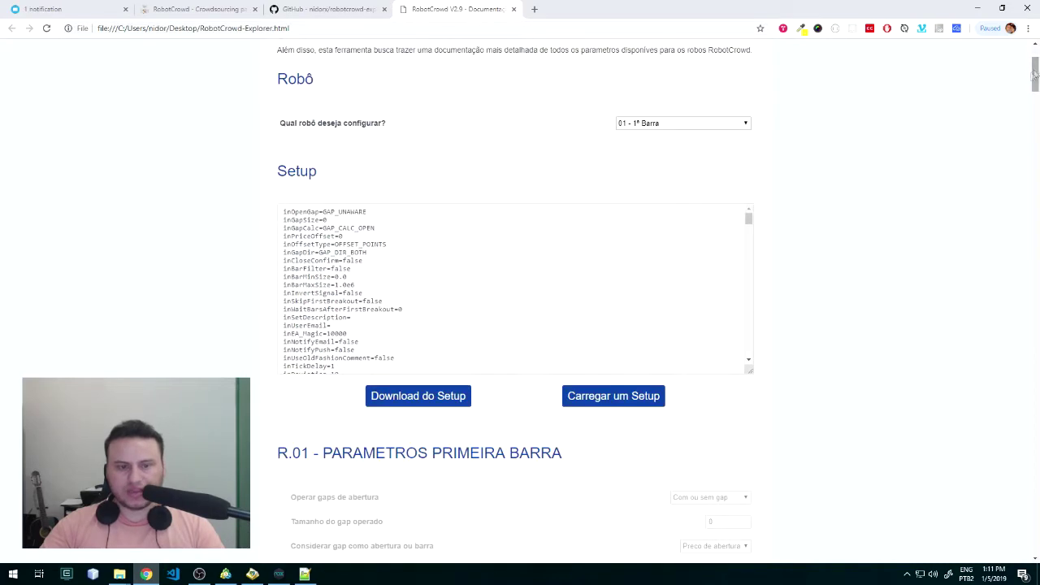
pyautogui.moveTo(749, 220); pyautogui.dragTo(752, 368)
pyautogui.scroll(-2, 703, 406)
pyautogui.scroll(2, 689, 411)
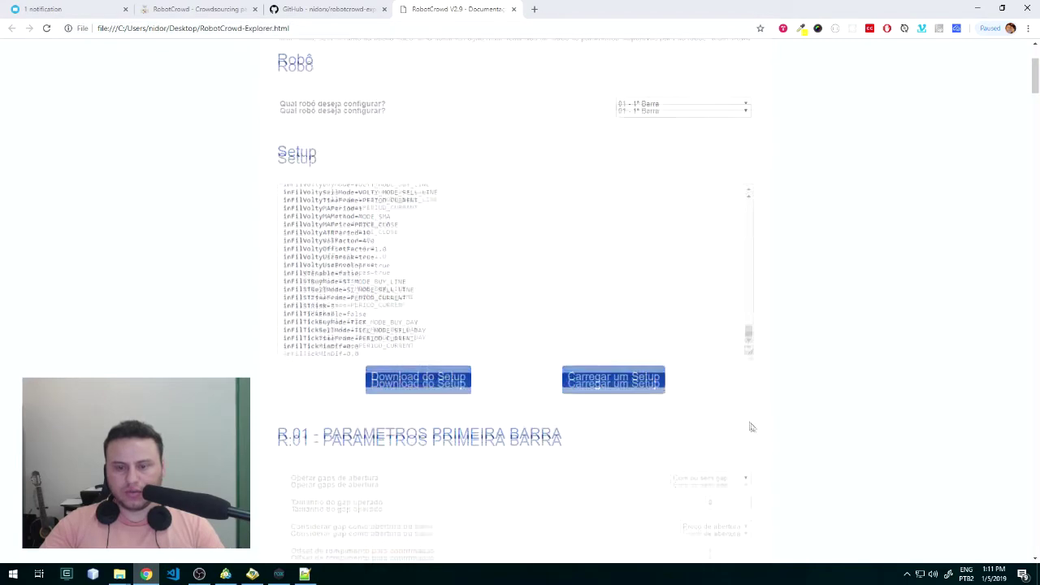
pyautogui.scroll(-1, 750, 427)
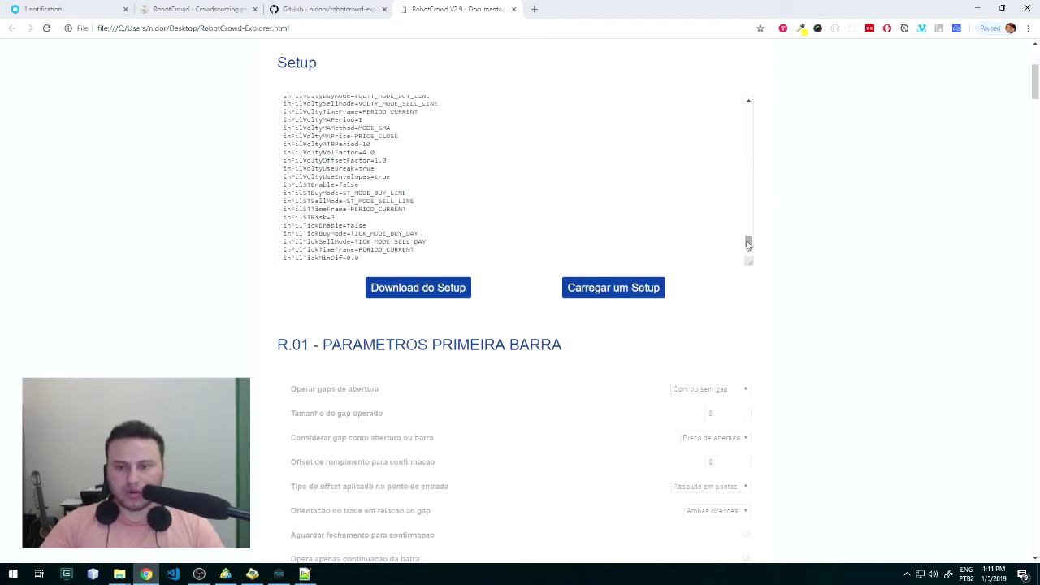
pyautogui.scroll(-1, 808, 195)
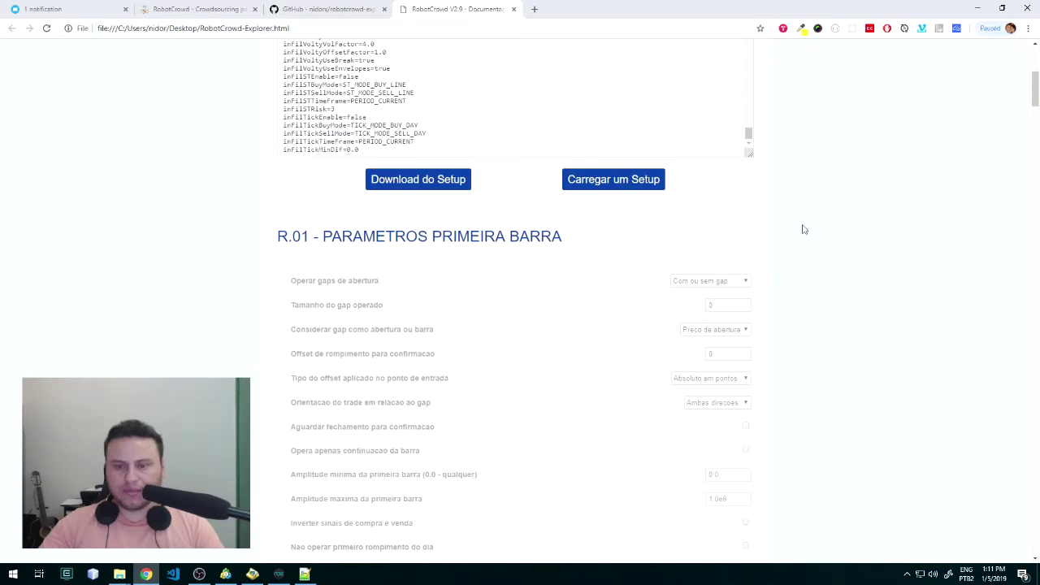
pyautogui.moveTo(1035, 91); pyautogui.dragTo(1035, 96)
pyautogui.scroll(-1, 1035, 95)
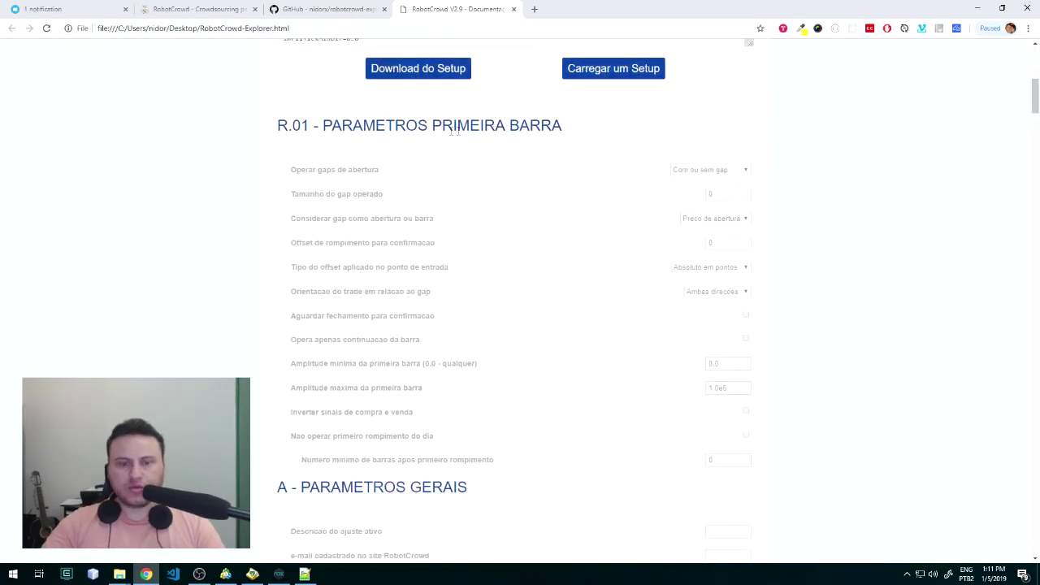
# Step: Switch to MetaTrader 5, close the Strategy Tester and attach the RC-1aBarra expert advisor to the EURUSD chart
pyautogui.click(225, 574)
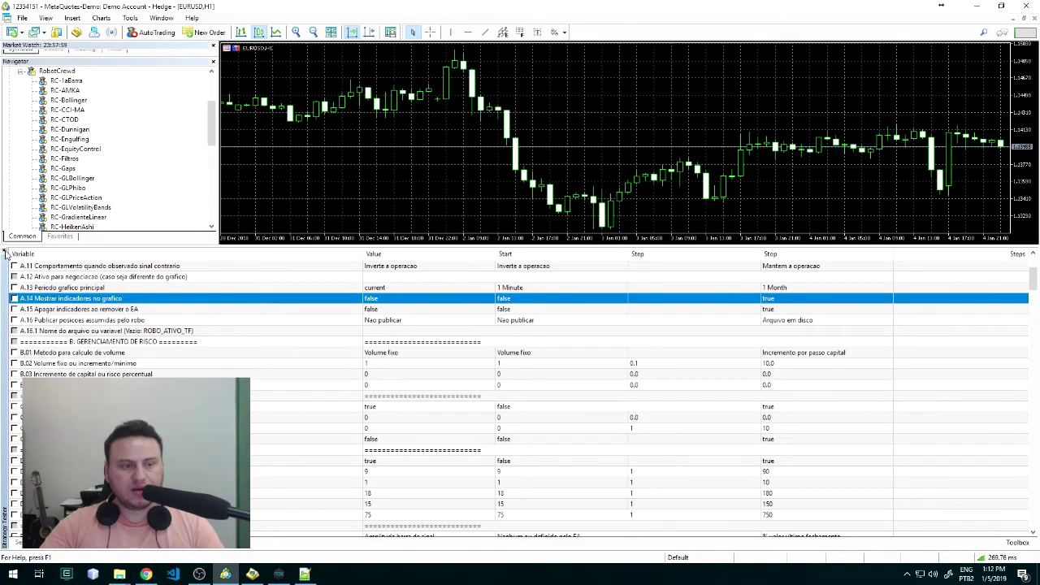
pyautogui.click(4, 251)
pyautogui.moveTo(72, 244); pyautogui.dragTo(360, 297)
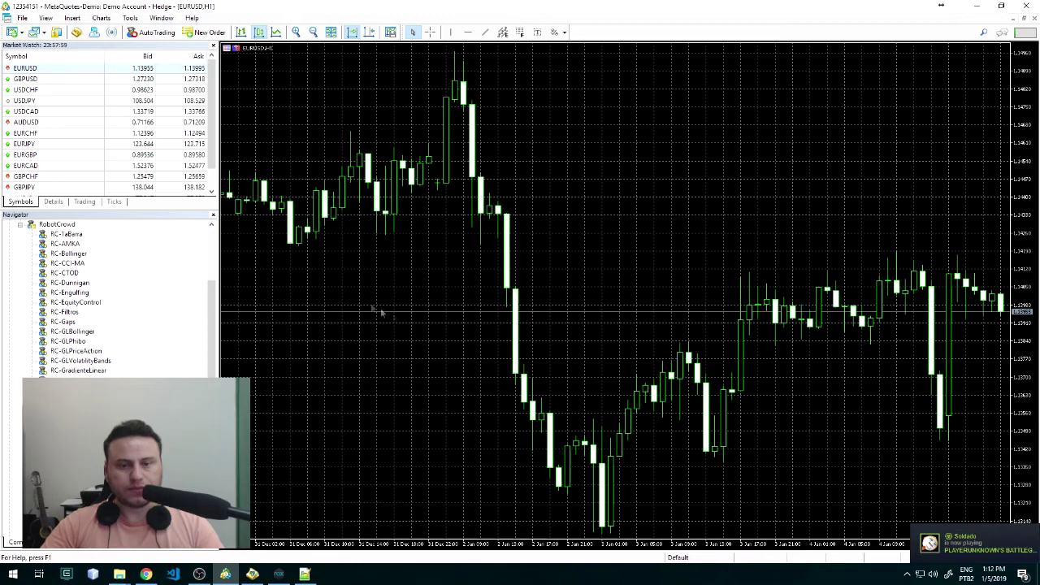
# Step: Return to the setup generator in Chrome and highlight the R.01 - PARAMETROS PRIMEIRA BARRA heading
pyautogui.hotkey('alt', 'Tab')
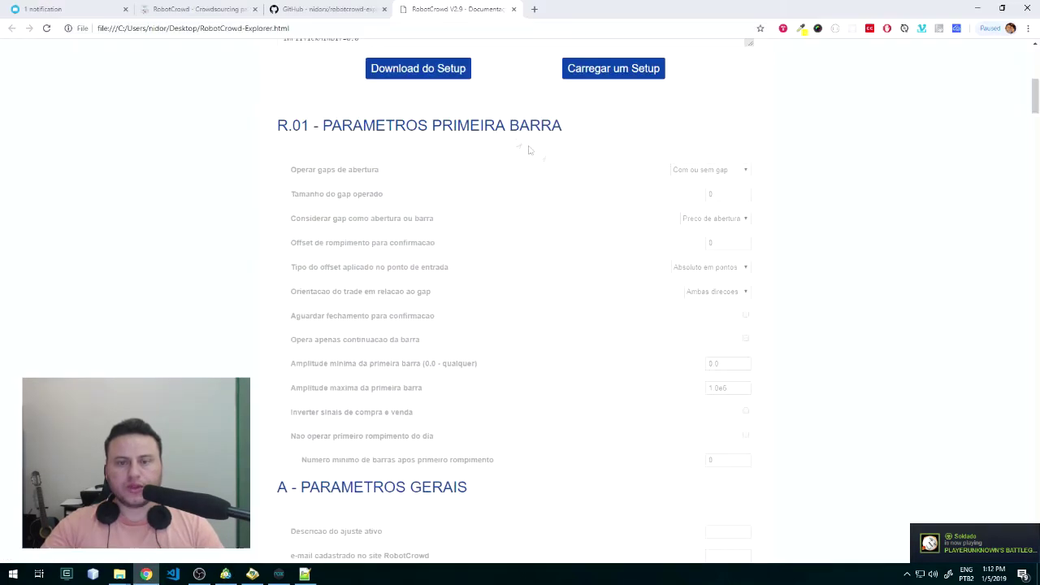
pyautogui.moveTo(277, 126); pyautogui.dragTo(481, 127)
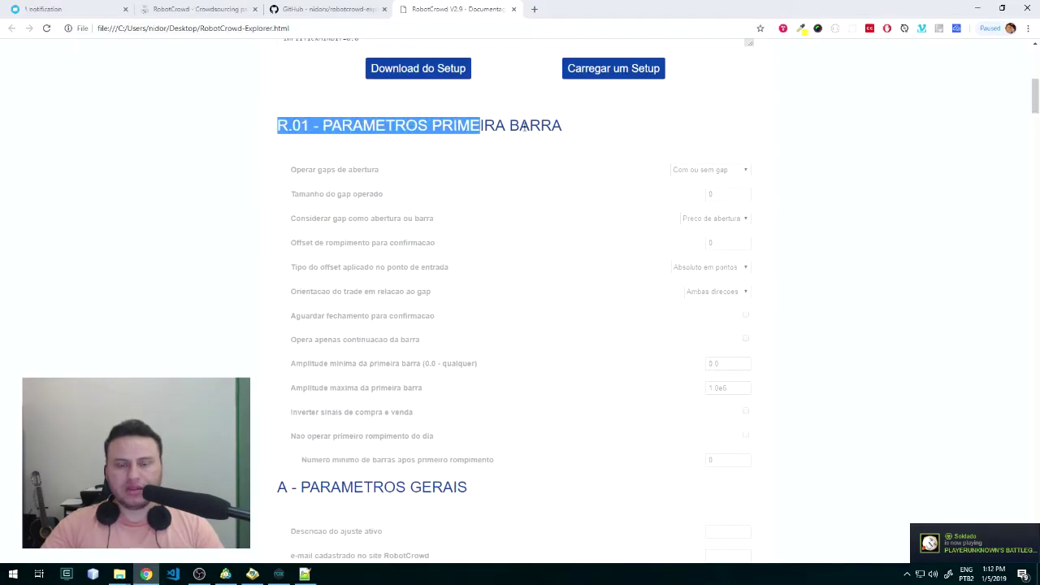
pyautogui.click(524, 127)
# Step: Examine the RC-1aBarra inputs in MetaTrader 5, from section A. PARAMETROS GERAIS to the R.01 section at the end of the list
pyautogui.hotkey('alt', 'Tab')
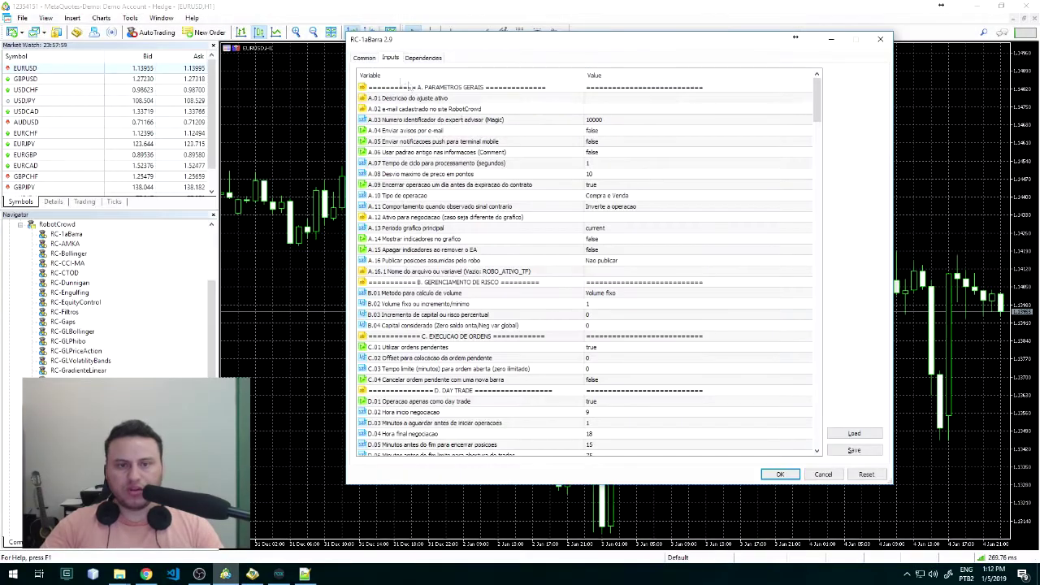
pyautogui.click(468, 91)
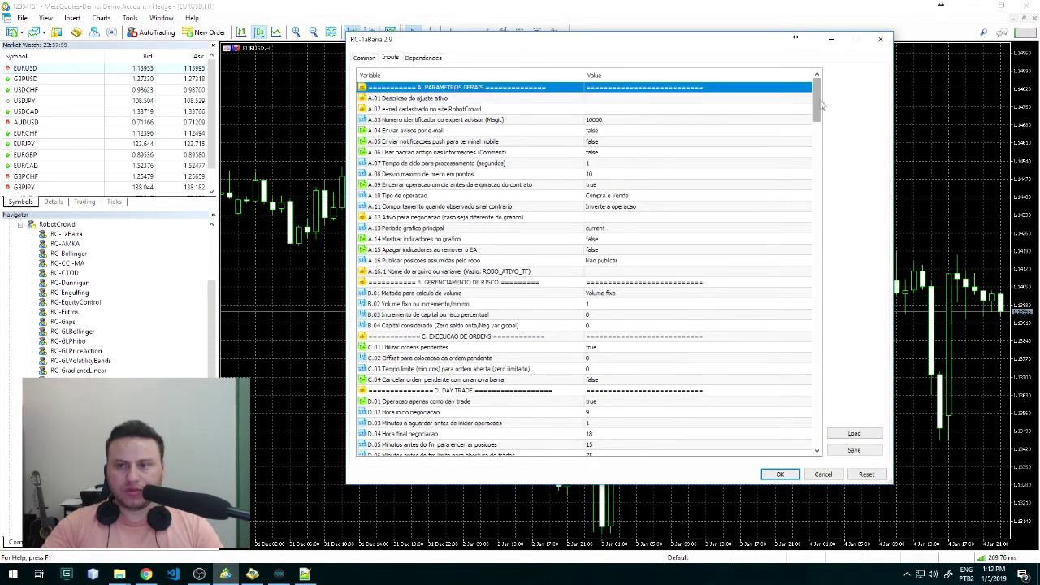
pyautogui.moveTo(819, 100); pyautogui.dragTo(817, 423)
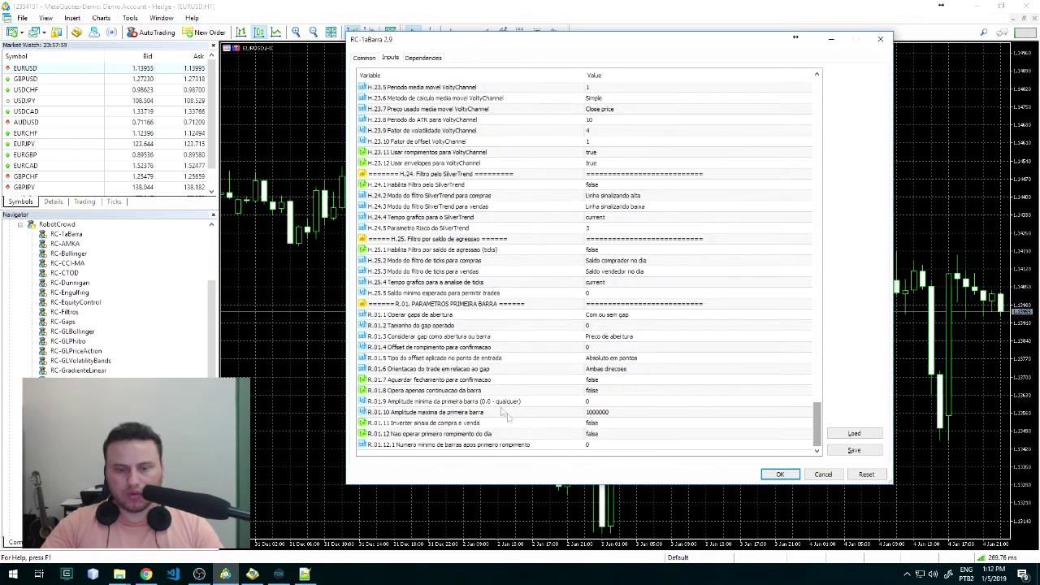
pyautogui.click(401, 304)
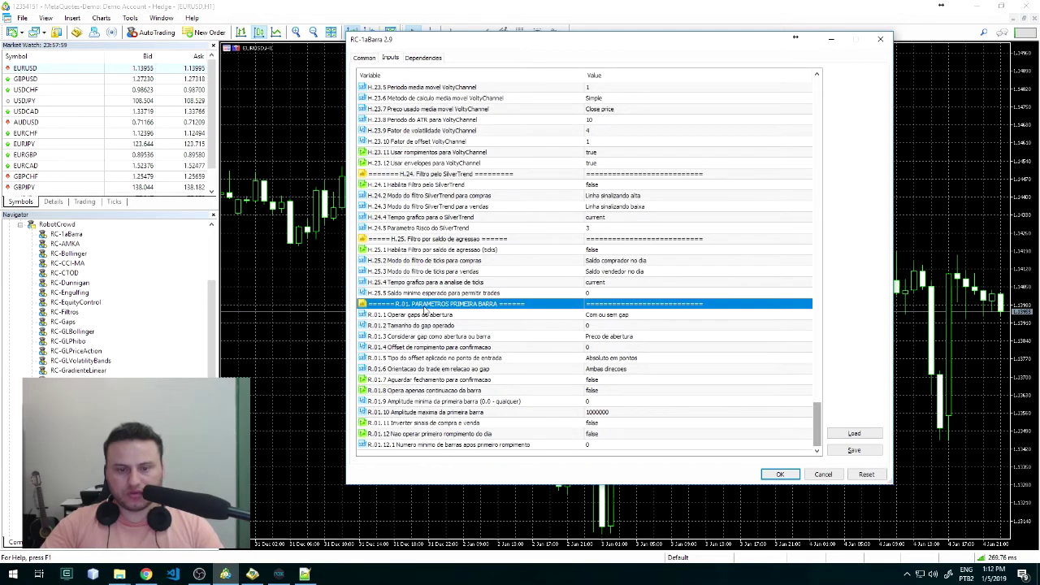
pyautogui.click(452, 445)
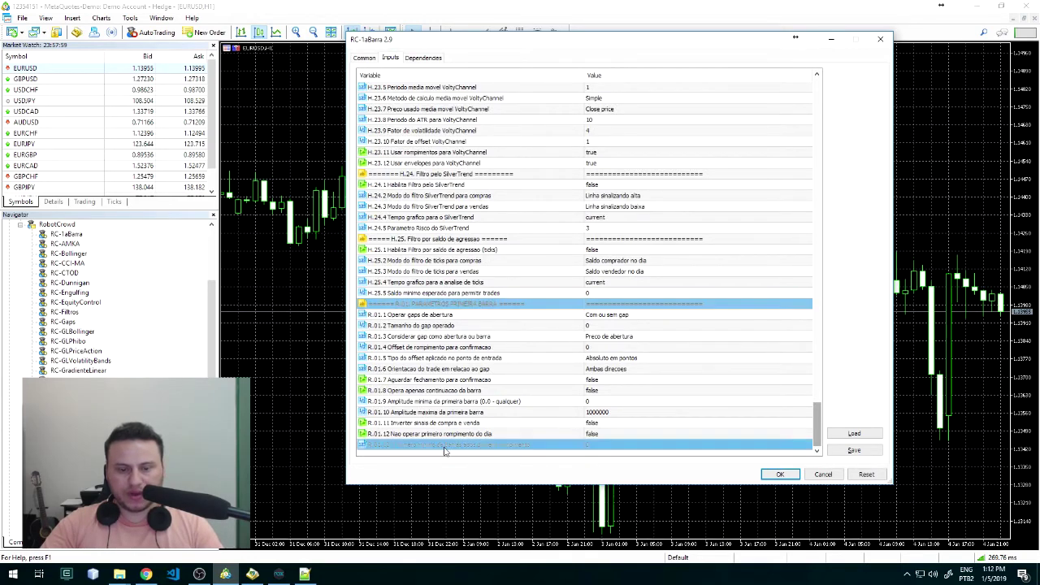
pyautogui.click(431, 306)
# Step: Return to the setup generator in Chrome and check where the R.01 section sits relative to the setup text
pyautogui.hotkey('alt', 'Tab')
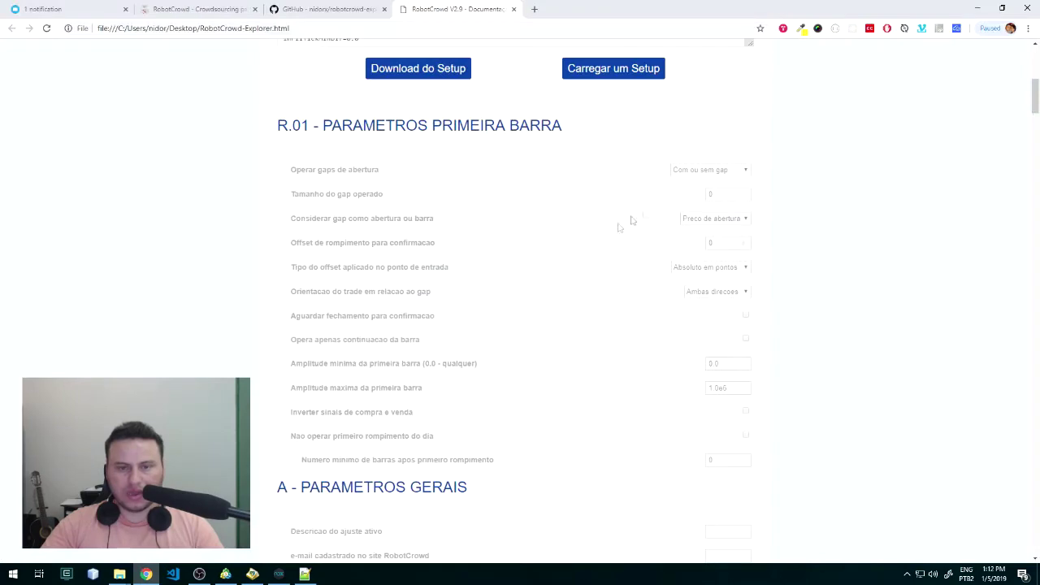
pyautogui.moveTo(274, 120); pyautogui.dragTo(383, 127)
pyautogui.click(382, 127)
pyautogui.scroll(5, 711, 314)
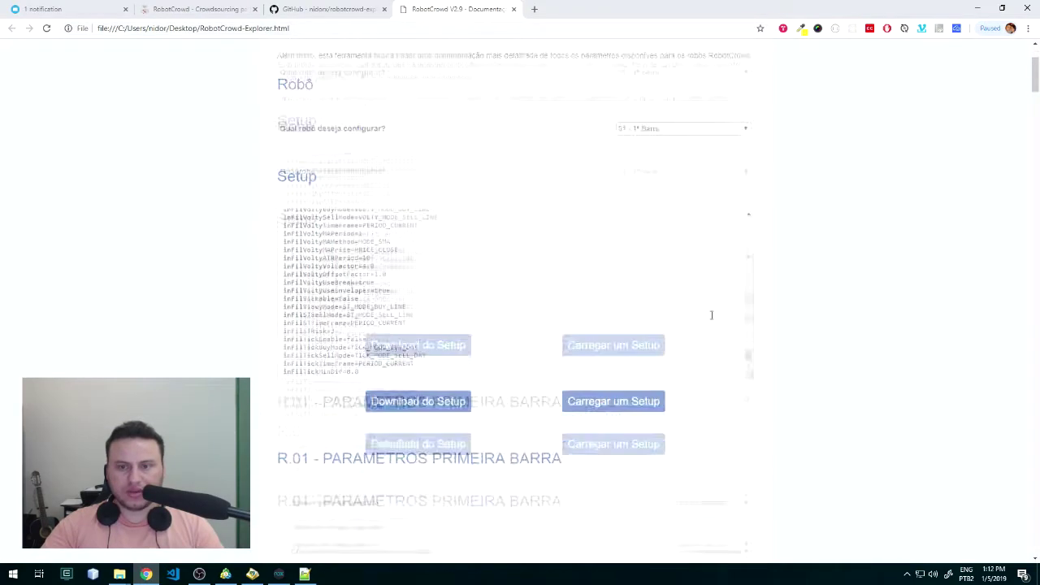
pyautogui.scroll(-3, 711, 314)
pyautogui.moveTo(278, 179); pyautogui.dragTo(460, 184)
pyautogui.click(460, 184)
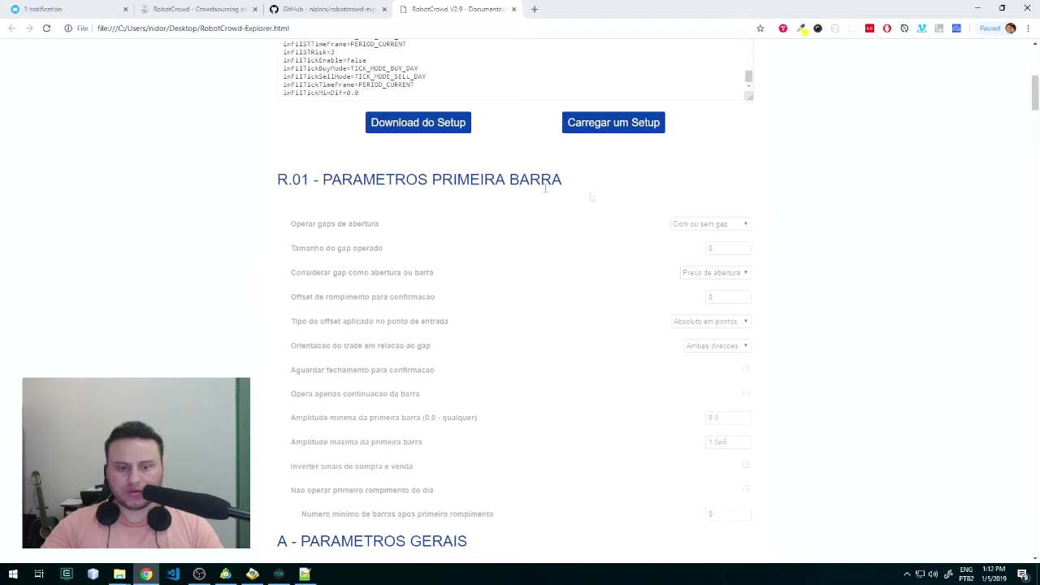
# Step: Examine the setup generator's parameter sections from A - PARAMETROS GERAIS through V - PARCIAIS E ACRESCIMO to G - INTERTRAVAMENTO ENTRE ROBOS
pyautogui.scroll(-5, 732, 130)
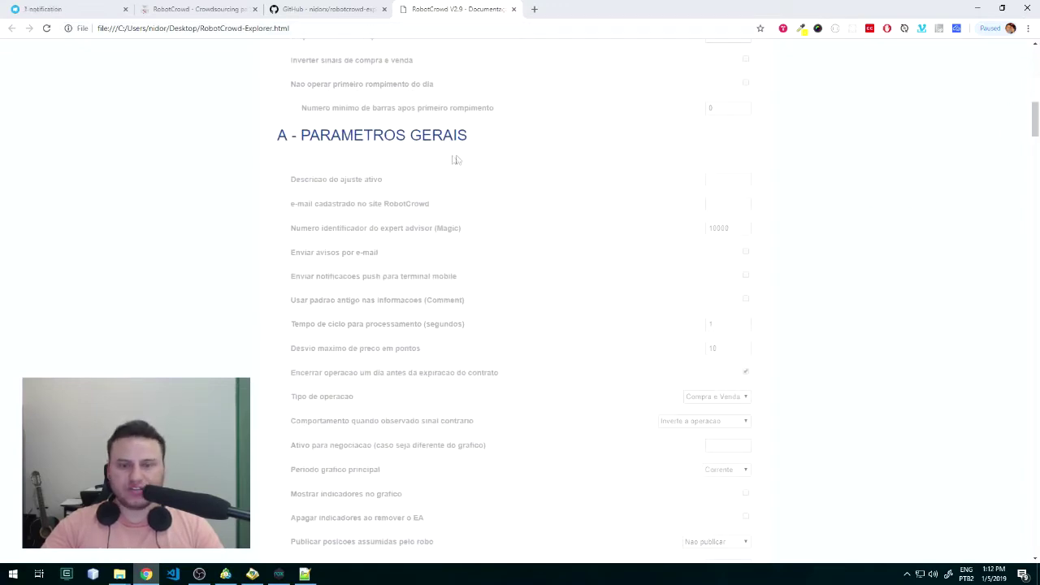
pyautogui.moveTo(1035, 122)
pyautogui.mouseDown()
pyautogui.moveTo(1035, 137)
pyautogui.moveTo(1035, 126)
pyautogui.mouseUp()
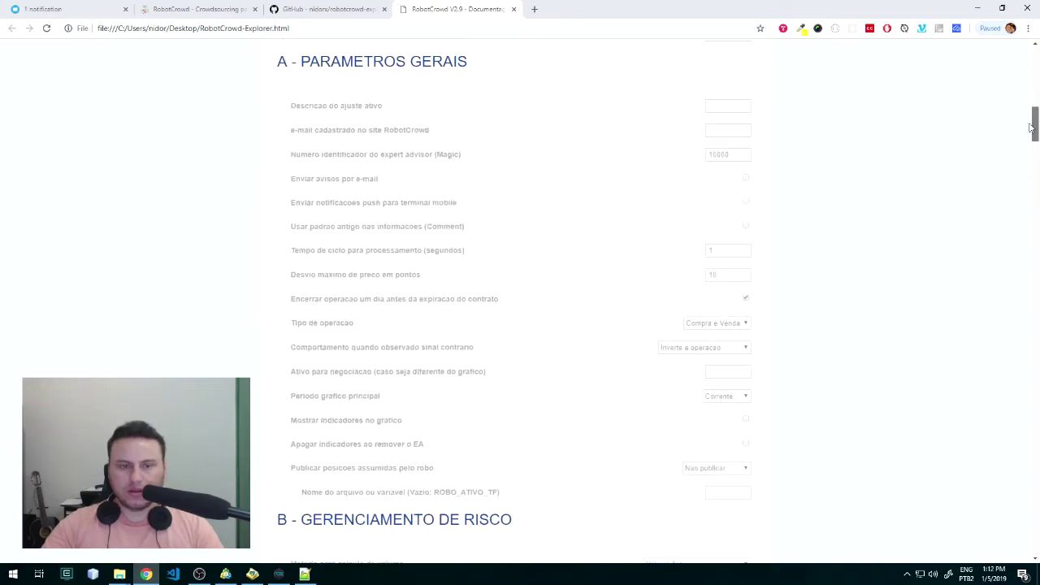
pyautogui.scroll(-4, 464, 223)
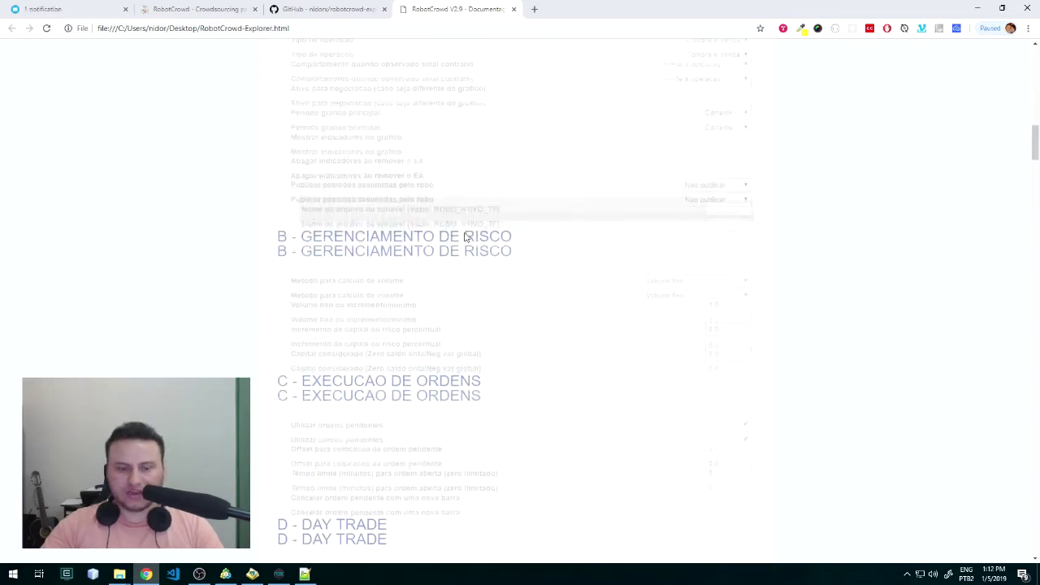
pyautogui.scroll(-2, 439, 211)
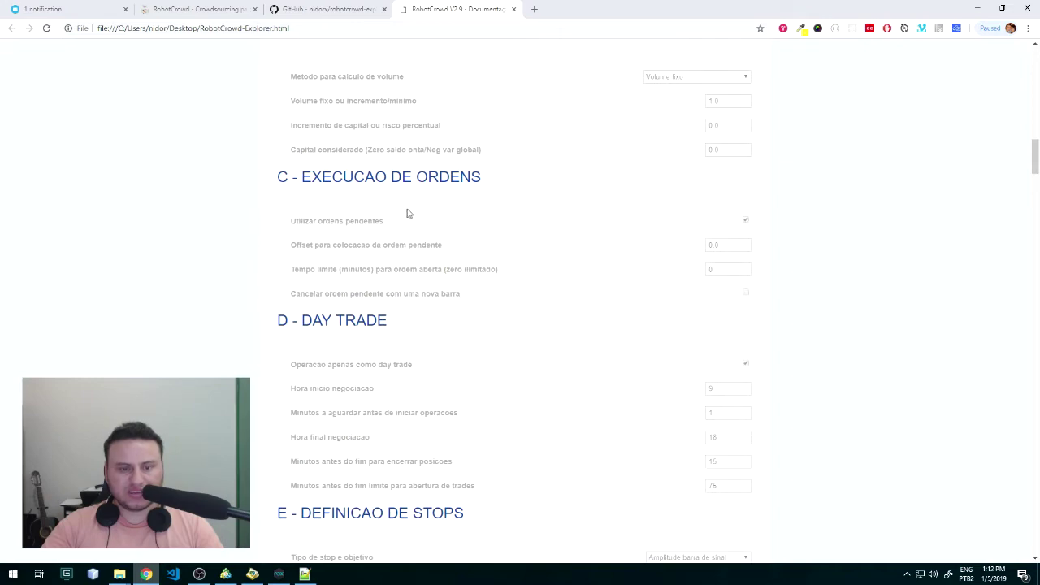
pyautogui.scroll(-7, 448, 243)
pyautogui.scroll(-8, 453, 260)
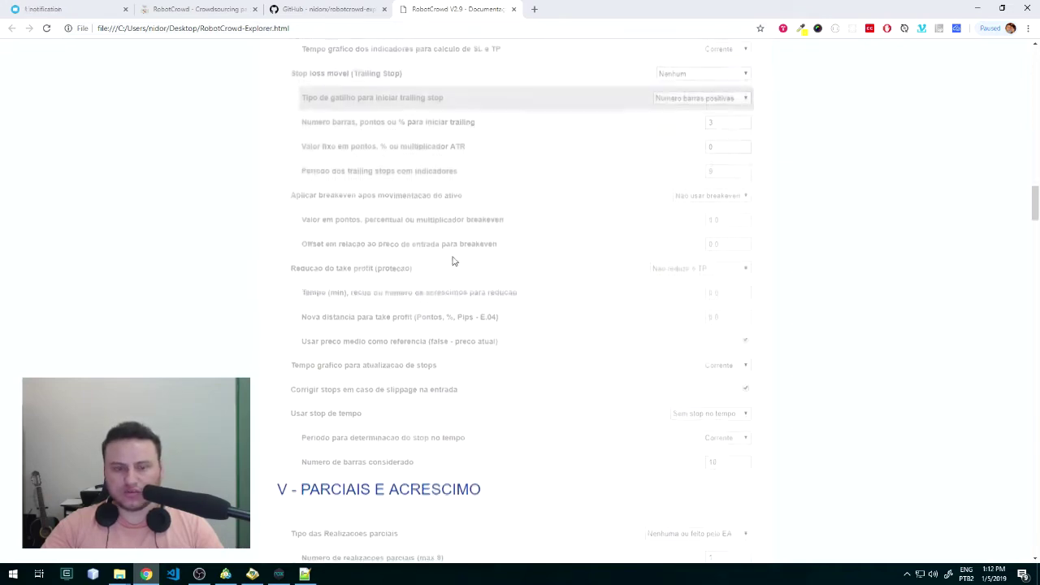
pyautogui.scroll(2, 634, 286)
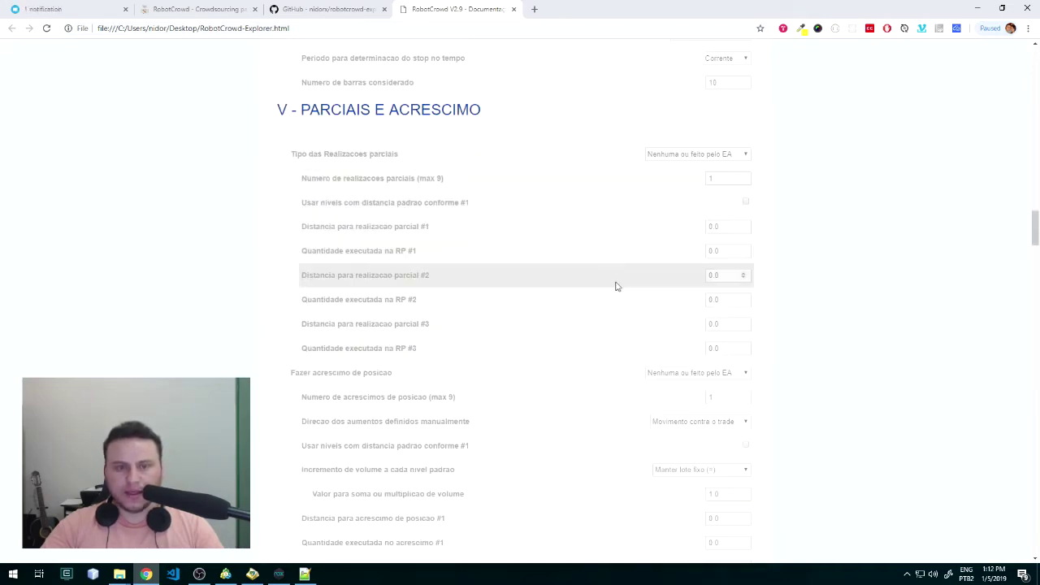
pyautogui.scroll(-7, 506, 252)
pyautogui.scroll(-7, 508, 256)
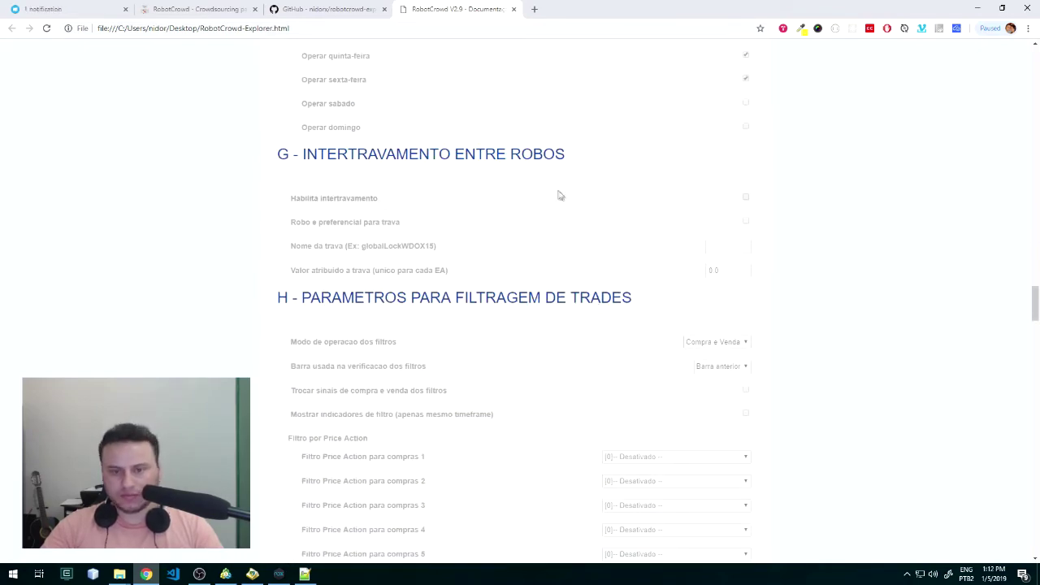
# Step: Highlight the INTERTRAVAMENTO heading, view the H - PARAMETROS PARA FILTRAGEM DE TRADES section and return to the R.01 section
pyautogui.scroll(-3, 504, 180)
pyautogui.scroll(3, 455, 162)
pyautogui.doubleClick(412, 154)
pyautogui.scroll(-2, 435, 155)
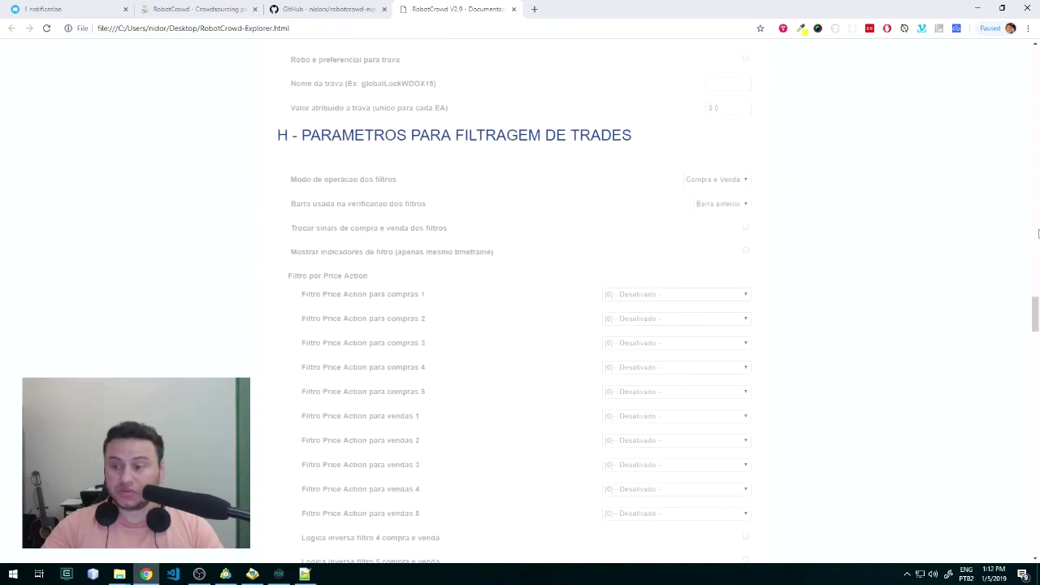
pyautogui.moveTo(1035, 315); pyautogui.dragTo(1007, 86)
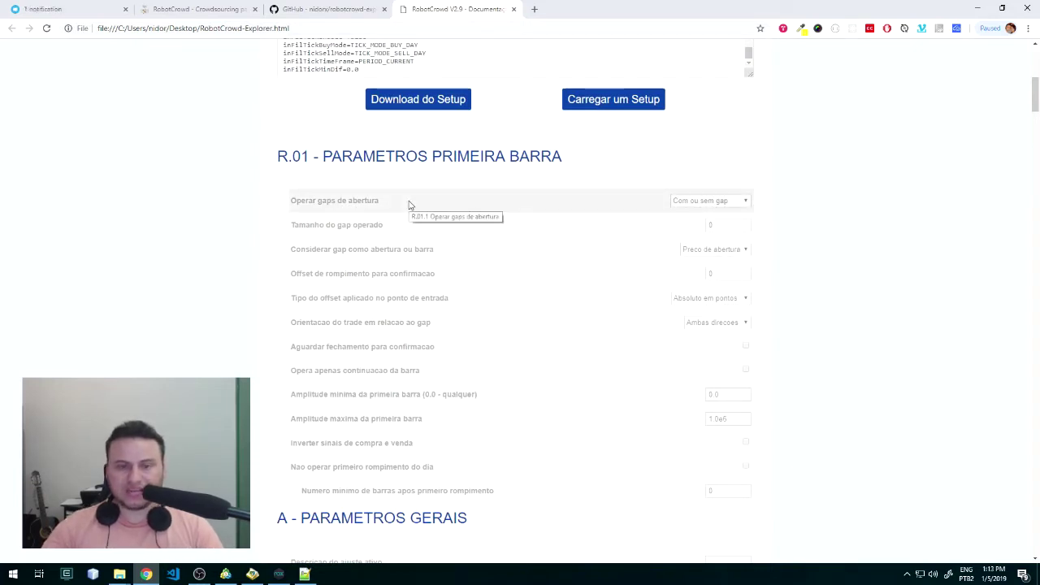
# Step: Switch to MetaEditor, highlight the R.01 input declarations and enums in RC-1aBarra.mq5, and return to the setup generator in Chrome
pyautogui.hotkey('alt', 'Tab')
pyautogui.click(428, 254)
pyautogui.moveTo(713, 367); pyautogui.dragTo(178, 254)
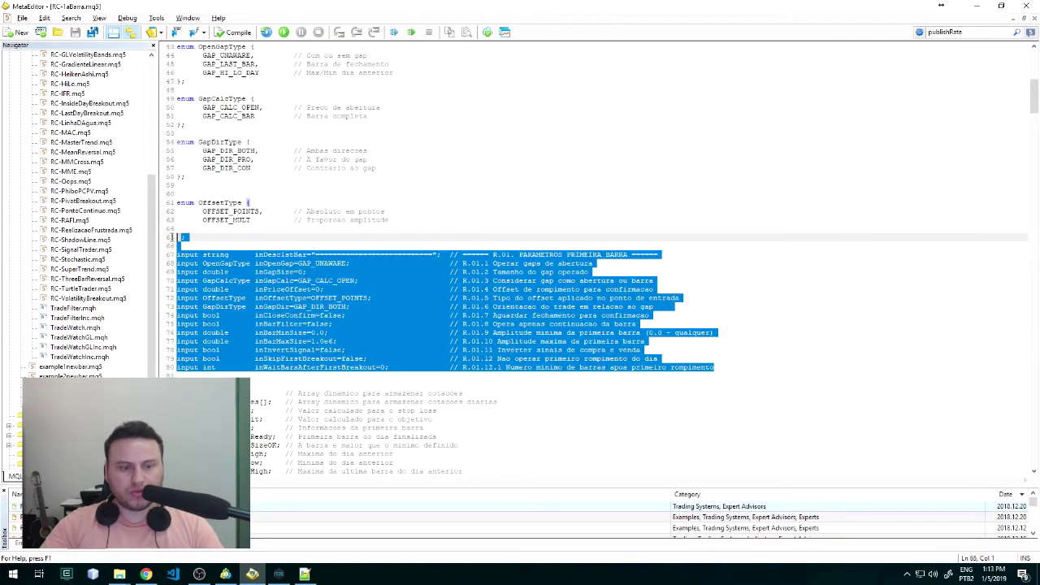
pyautogui.scroll(6, 303, 265)
pyautogui.scroll(-4, 308, 261)
pyautogui.moveTo(730, 343); pyautogui.dragTo(175, 72)
pyautogui.click(398, 247)
pyautogui.click(465, 289)
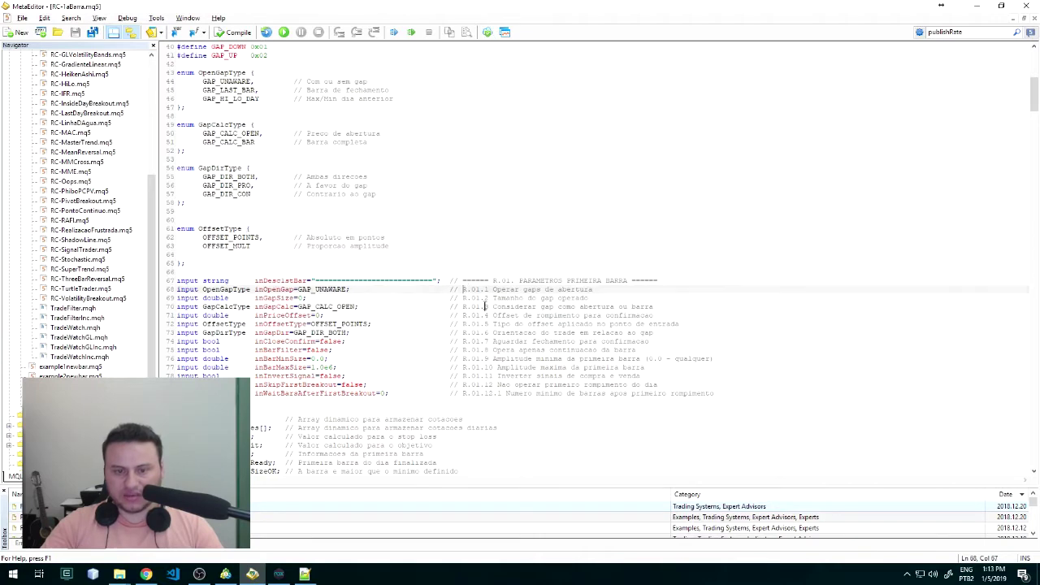
pyautogui.click(490, 384)
pyautogui.hotkey('alt', 'Tab')
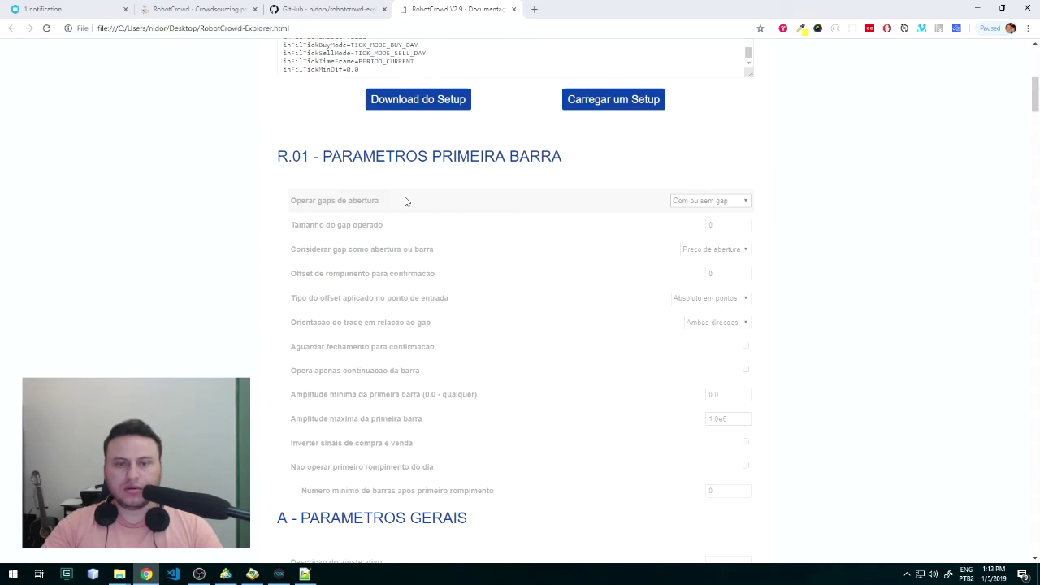
# Step: Set Operar gaps de abertura in the R.01 section to Barra de fechamento
pyautogui.scroll(-1, 625, 320)
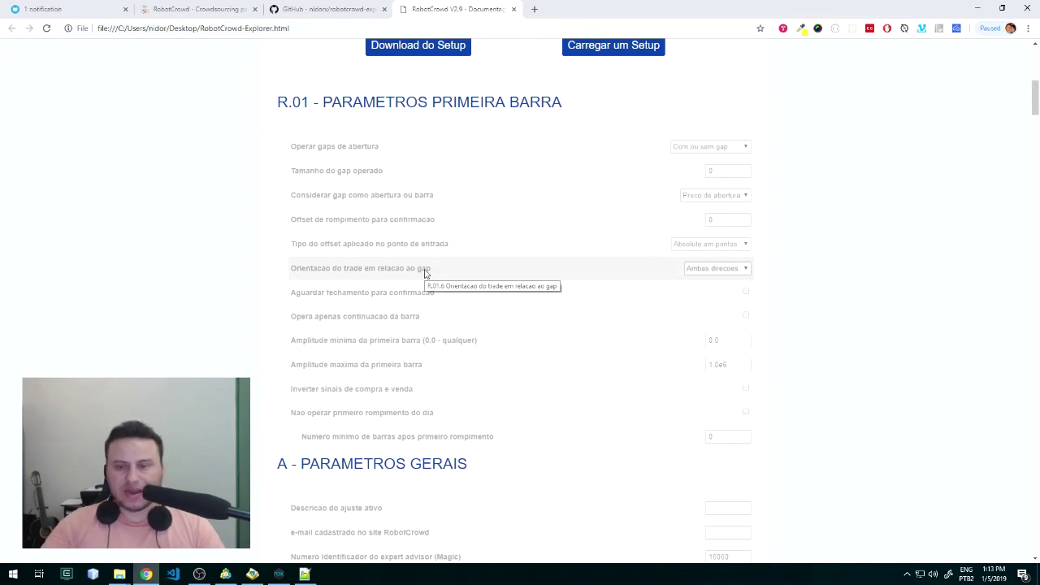
pyautogui.click(698, 147)
pyautogui.click(707, 166)
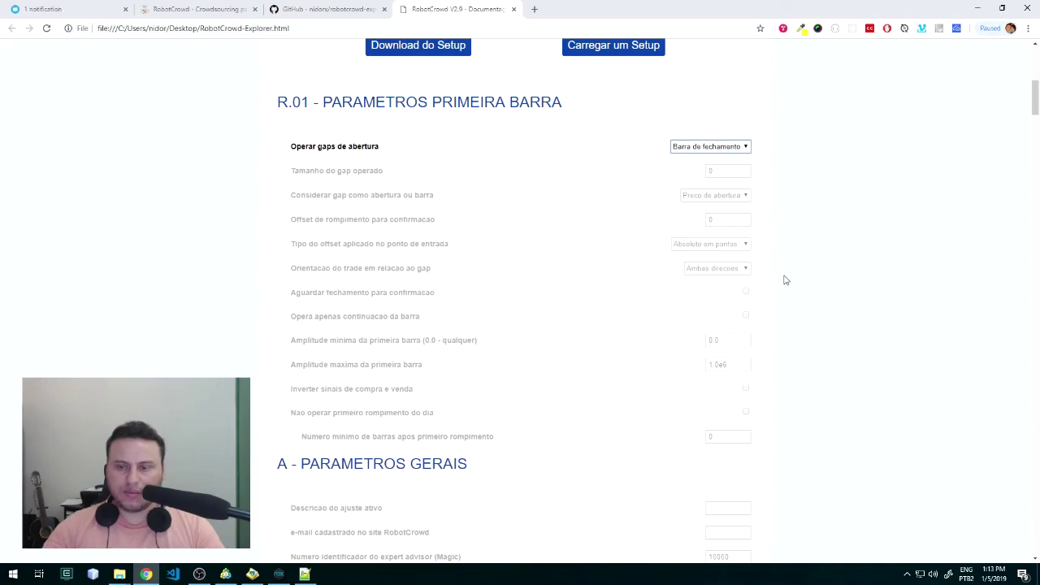
# Step: Review the Setup text area and the R.01 parameter list, comparing the modified parameter with those left at their defaults
pyautogui.scroll(5, 817, 369)
pyautogui.scroll(-7, 852, 377)
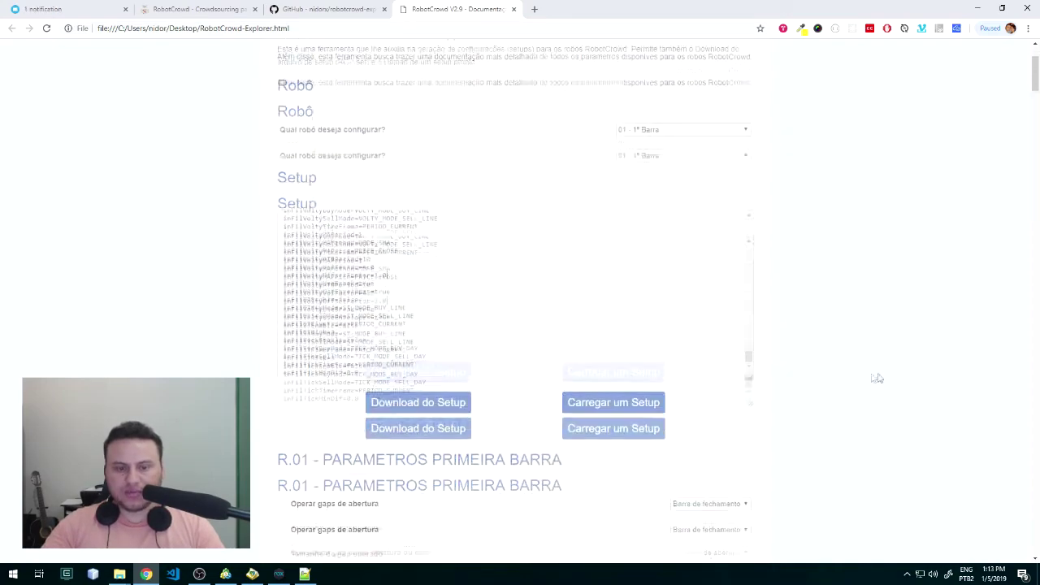
pyautogui.scroll(3, 822, 380)
pyautogui.scroll(-2, 680, 309)
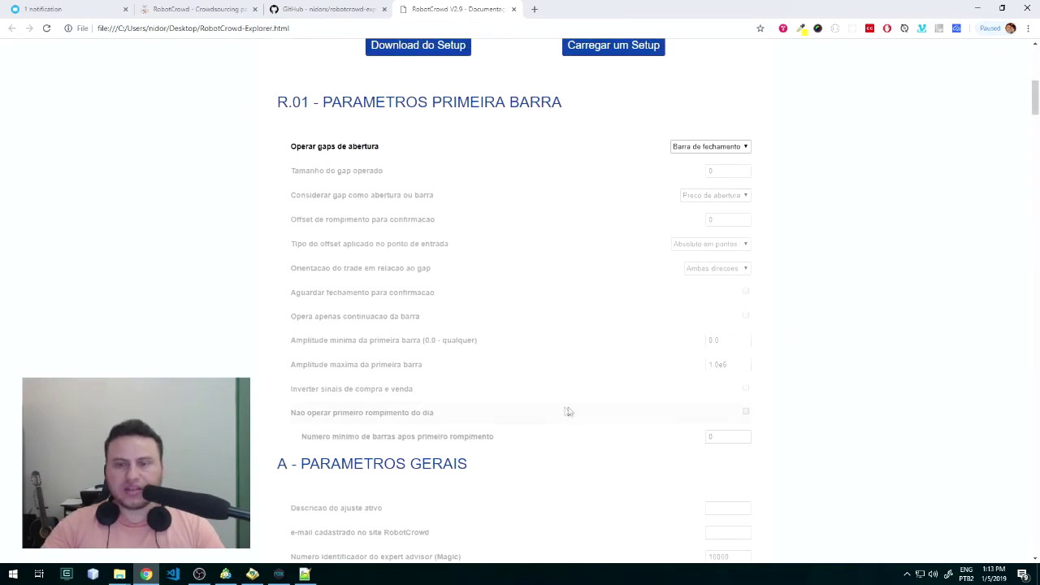
pyautogui.scroll(-4, 569, 398)
pyautogui.scroll(6, 578, 372)
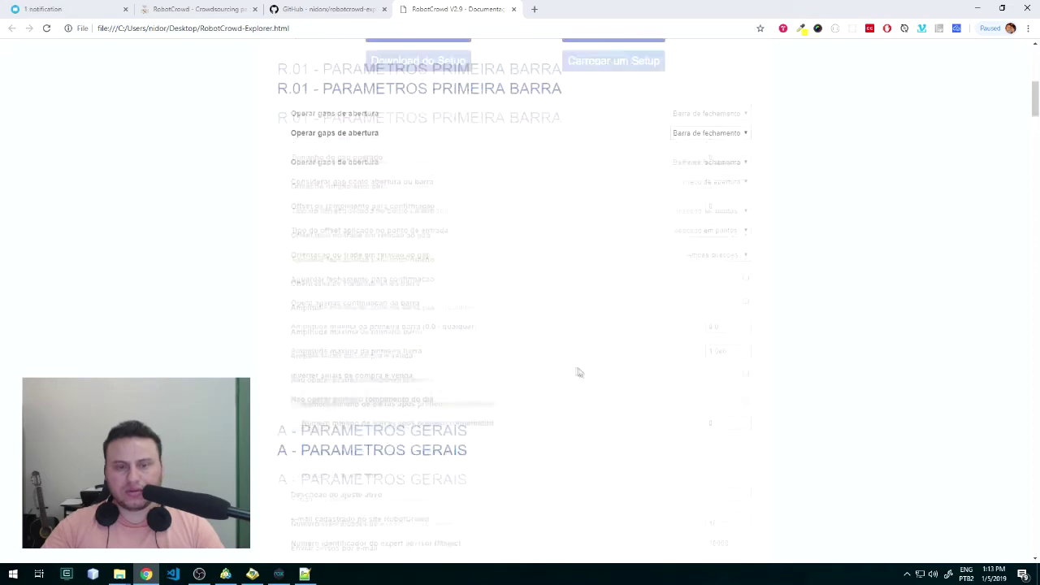
pyautogui.scroll(-4, 838, 366)
pyautogui.scroll(2, 773, 348)
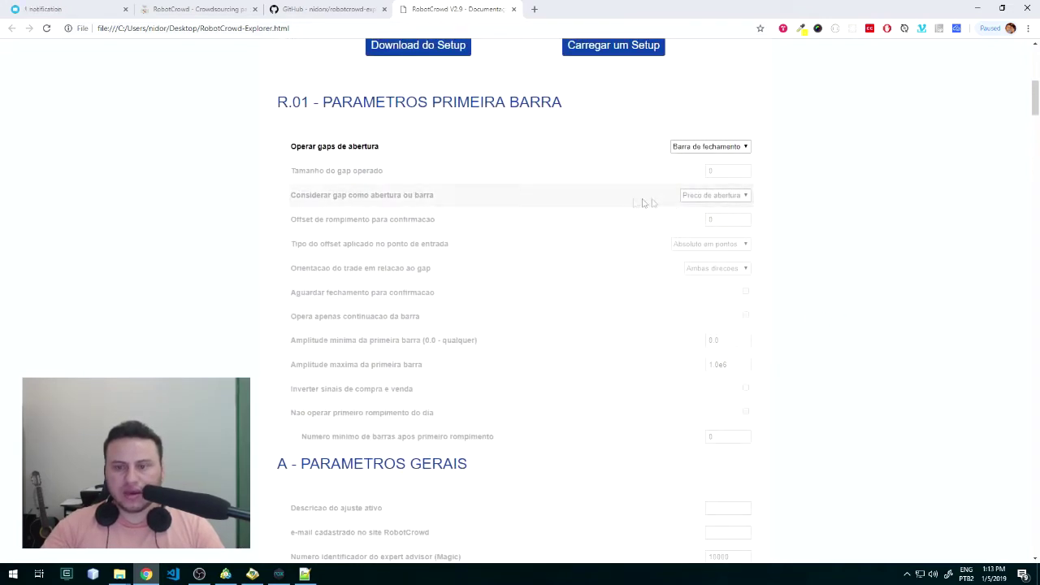
# Step: Set Tamanho do gap operado to 0.0002
pyautogui.click(720, 170)
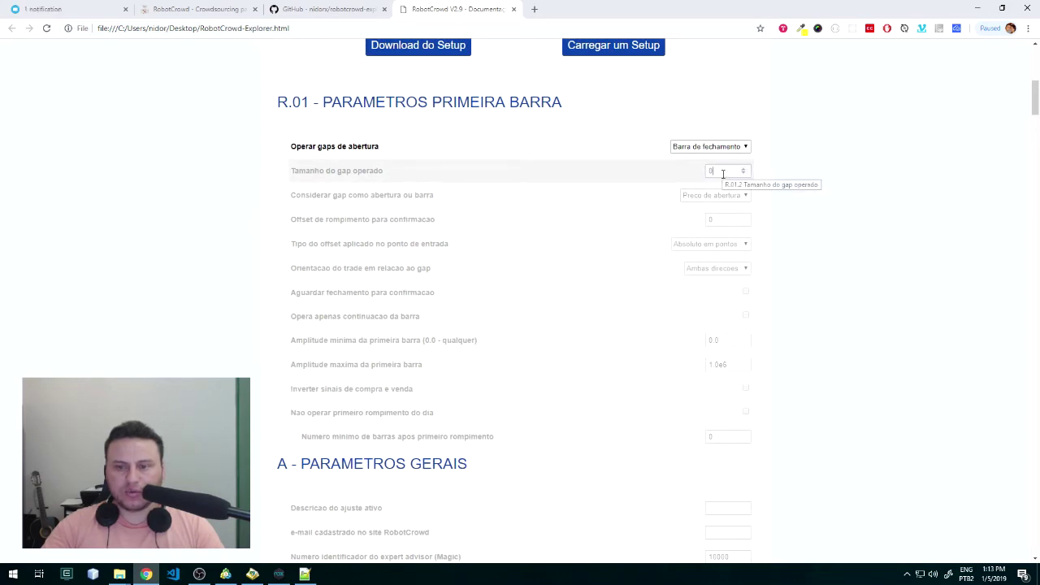
pyautogui.press('Up')
pyautogui.moveTo(705, 172); pyautogui.dragTo(735, 171)
pyautogui.click(778, 173)
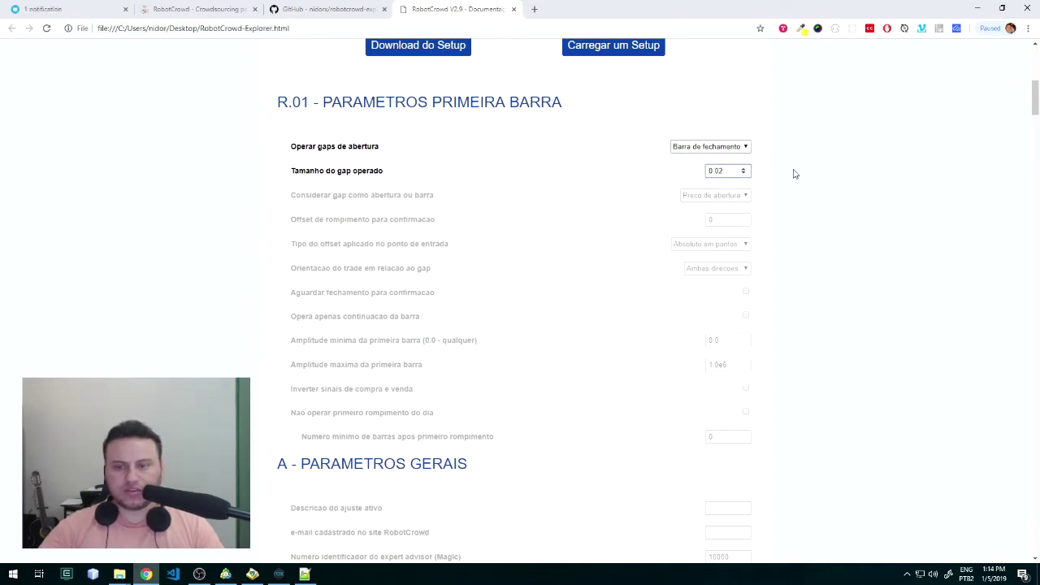
pyautogui.click(798, 177)
# Step: Reset Operar gaps de abertura to Com ou sem gap, and try Barra completa for Considerar gap before restoring Preco de abertura
pyautogui.click(722, 146)
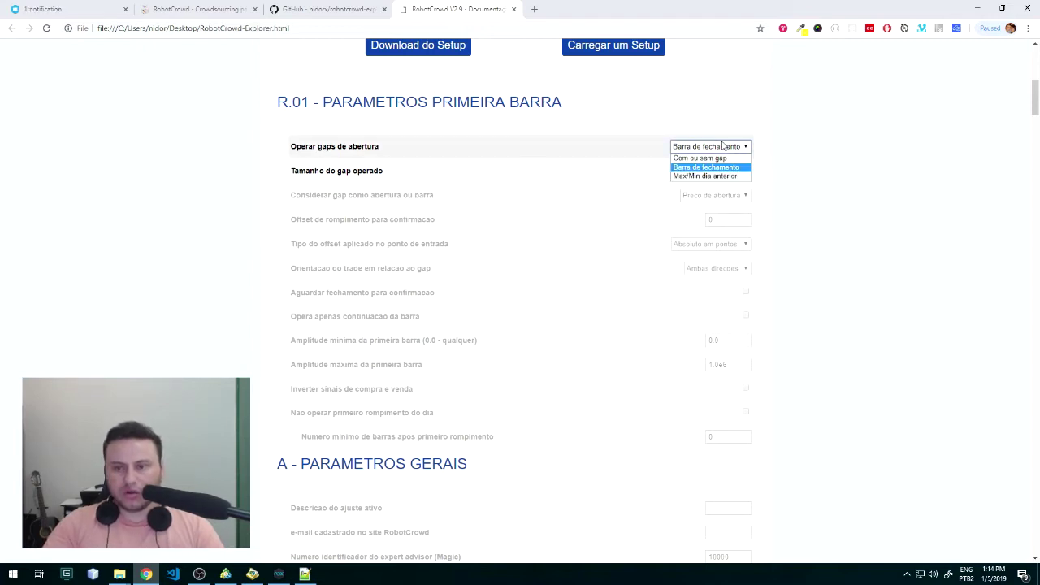
pyautogui.click(719, 158)
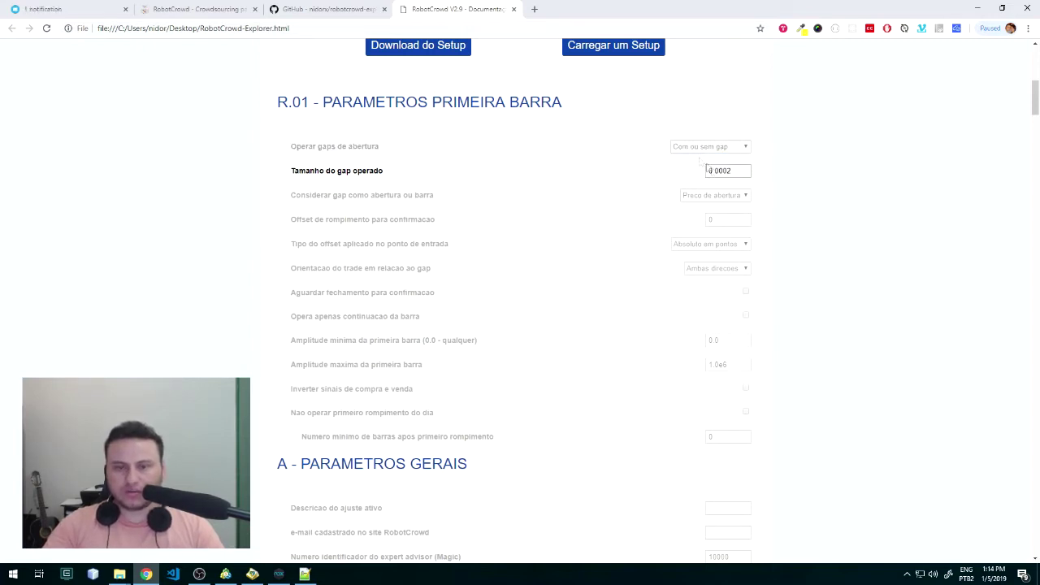
pyautogui.click(715, 195)
pyautogui.click(707, 215)
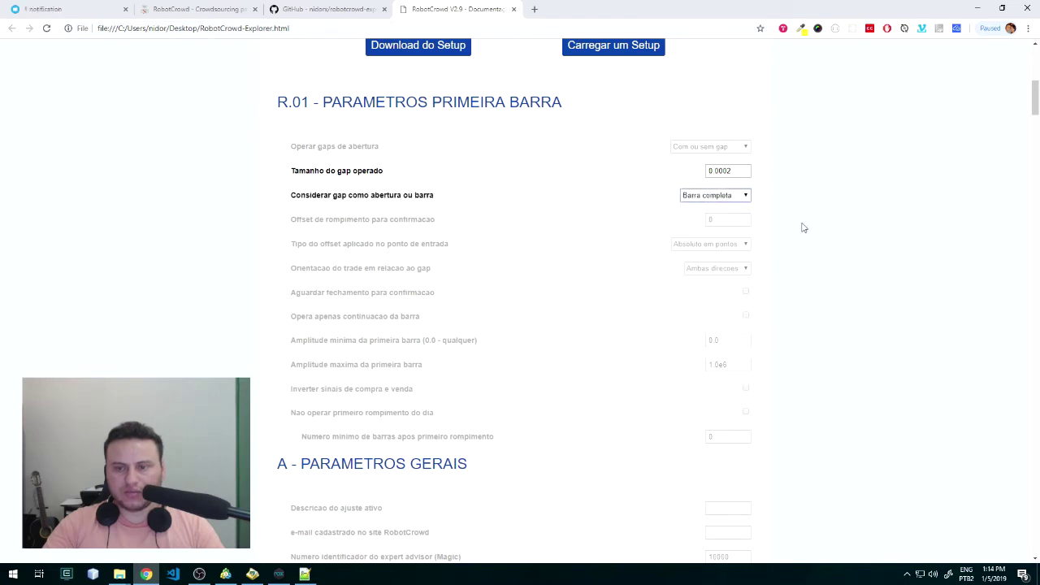
pyautogui.hotkey('alt', 'Down')
pyautogui.press('Up')
pyautogui.press('Return')
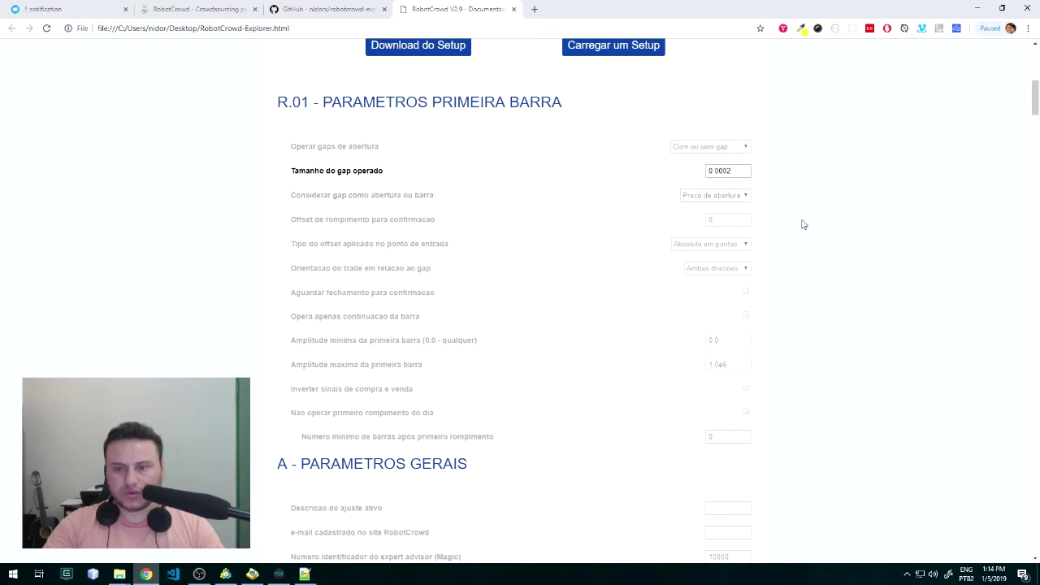
# Step: Try 0.01 as the Offset de rompimento para confirmacao and restore it to 0
pyautogui.click(714, 214)
pyautogui.write('.01')
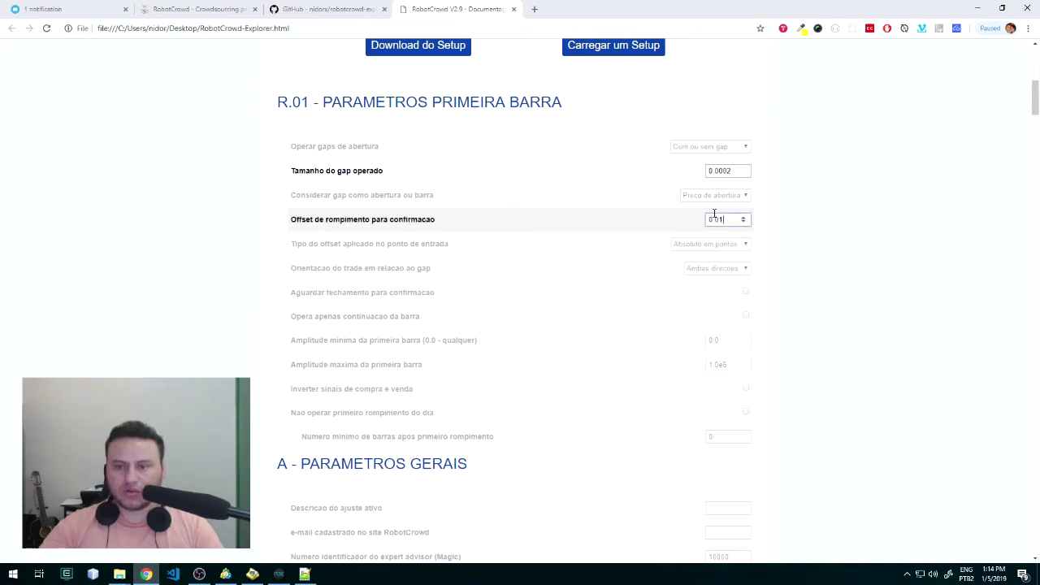
pyautogui.press('BackSpace')
pyautogui.press('BackSpace')
pyautogui.press('BackSpace')
# Step: Set Amplitude maxima da primeira barra to 1000000
pyautogui.scroll(-1, 786, 284)
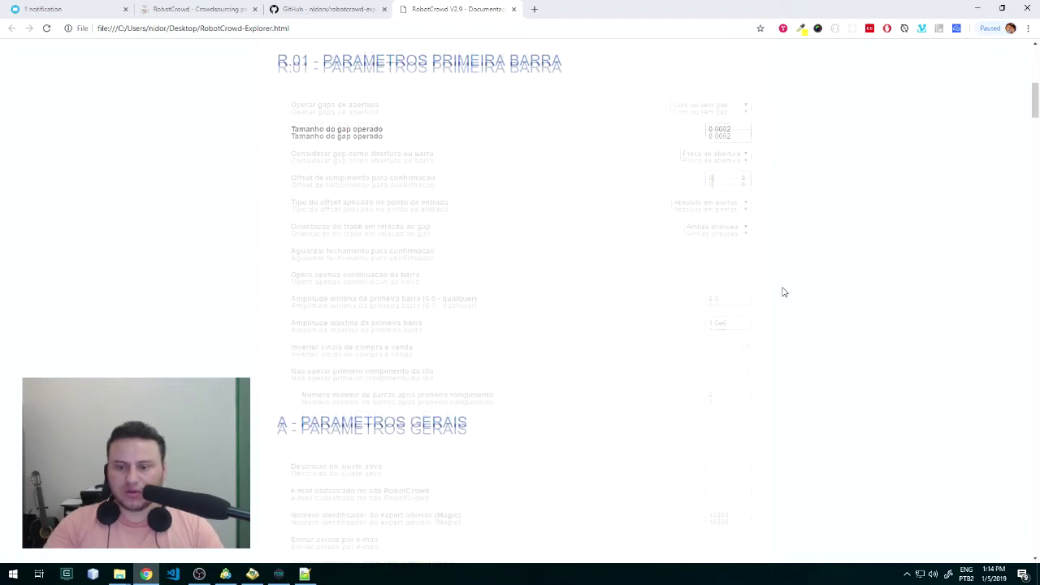
pyautogui.scroll(-2, 780, 290)
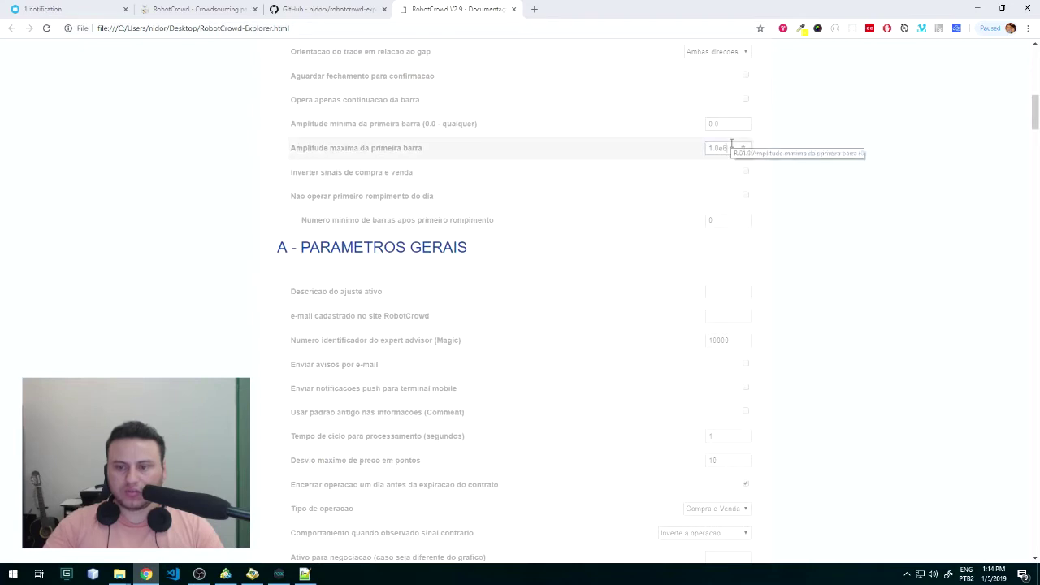
pyautogui.click(731, 144)
pyautogui.press('Down')
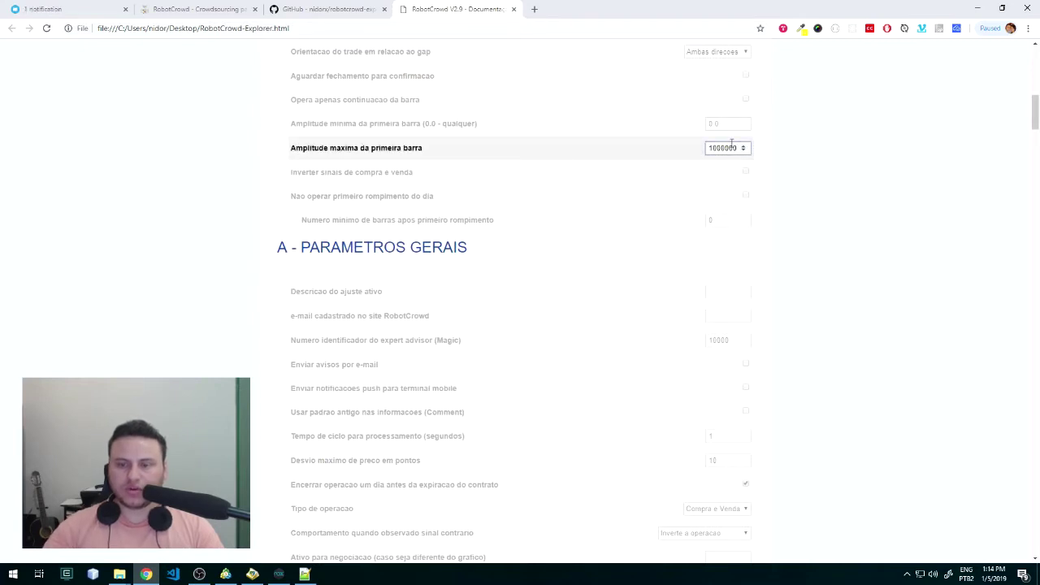
pyautogui.click(733, 221)
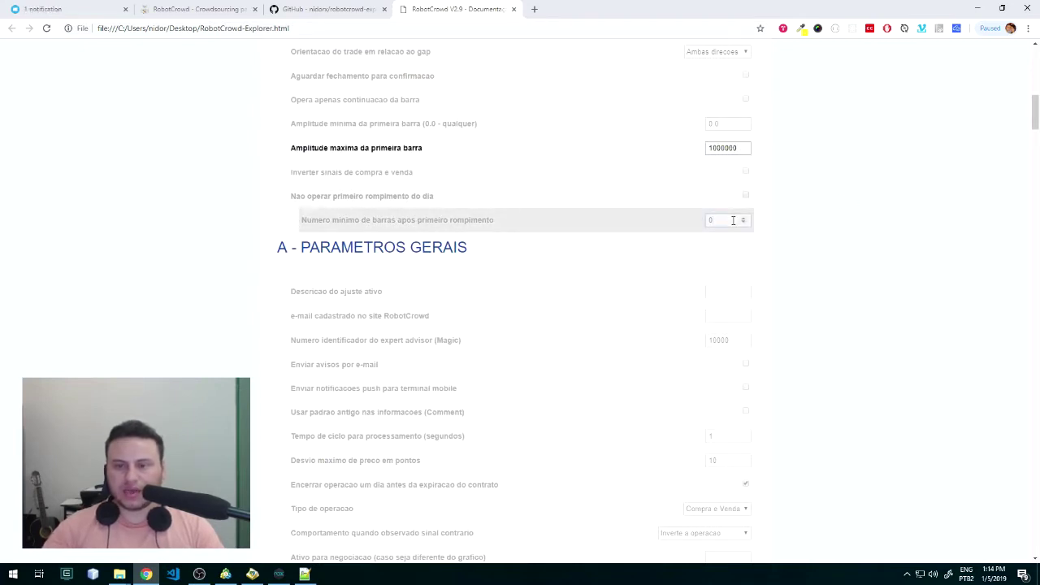
# Step: Enable Inverter sinais de compra e venda and disable it again
pyautogui.click(469, 175)
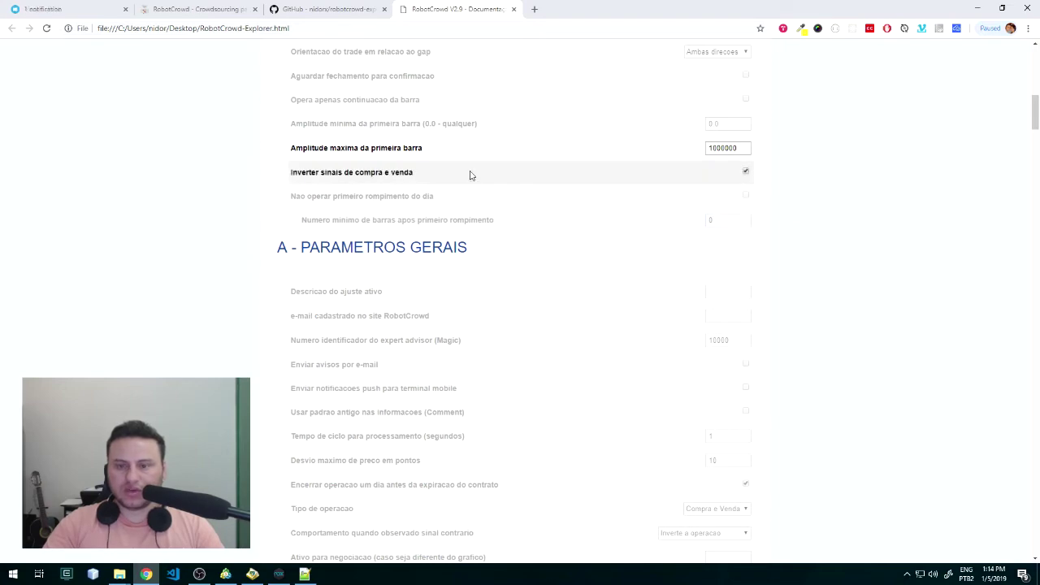
pyautogui.click(443, 173)
pyautogui.scroll(3, 602, 274)
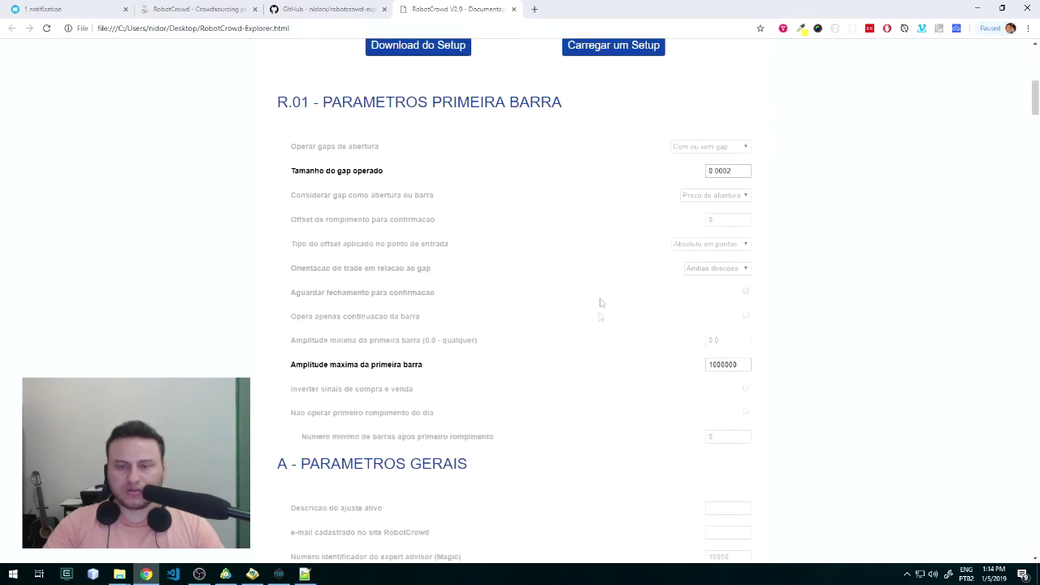
pyautogui.click(428, 371)
pyautogui.click(399, 184)
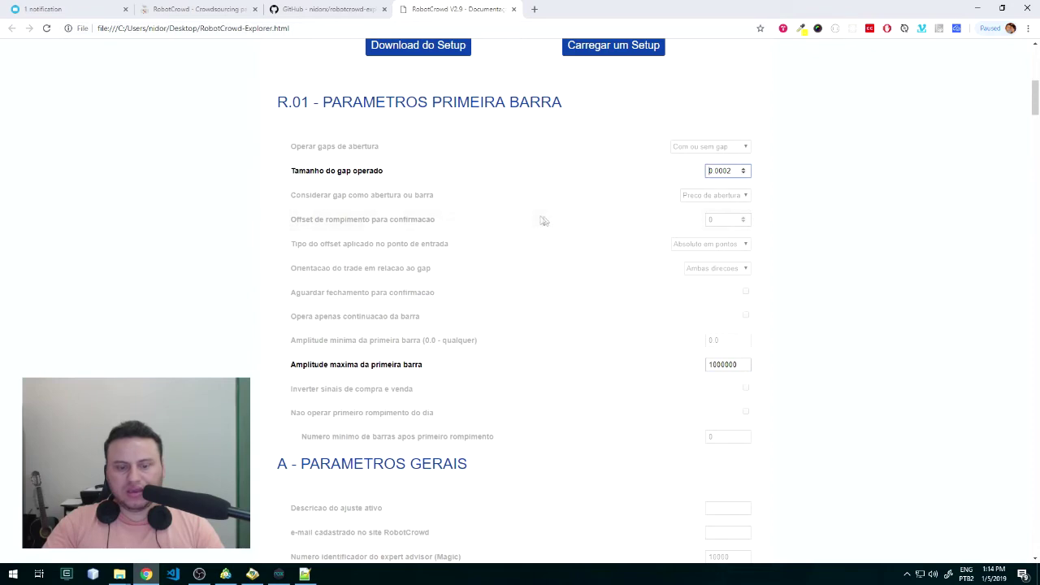
# Step: Examine the remaining R.01 parameters and the sections below, including the stop and take profit options in E - DEFINICAO DE STOPS
pyautogui.scroll(-2, 532, 218)
pyautogui.scroll(-2, 824, 216)
pyautogui.scroll(1, 823, 216)
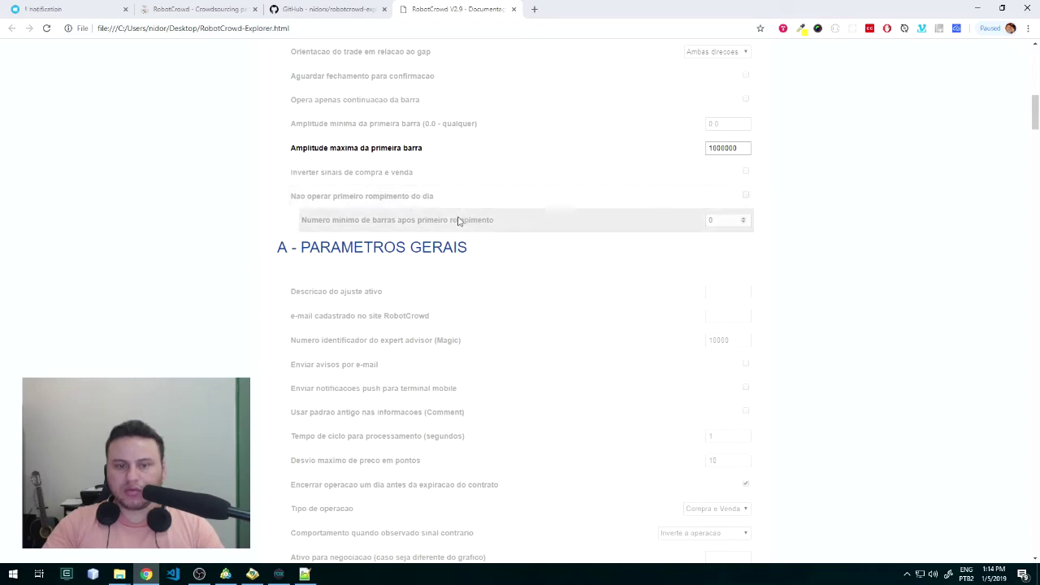
pyautogui.scroll(-10, 873, 295)
pyautogui.scroll(-5, 868, 299)
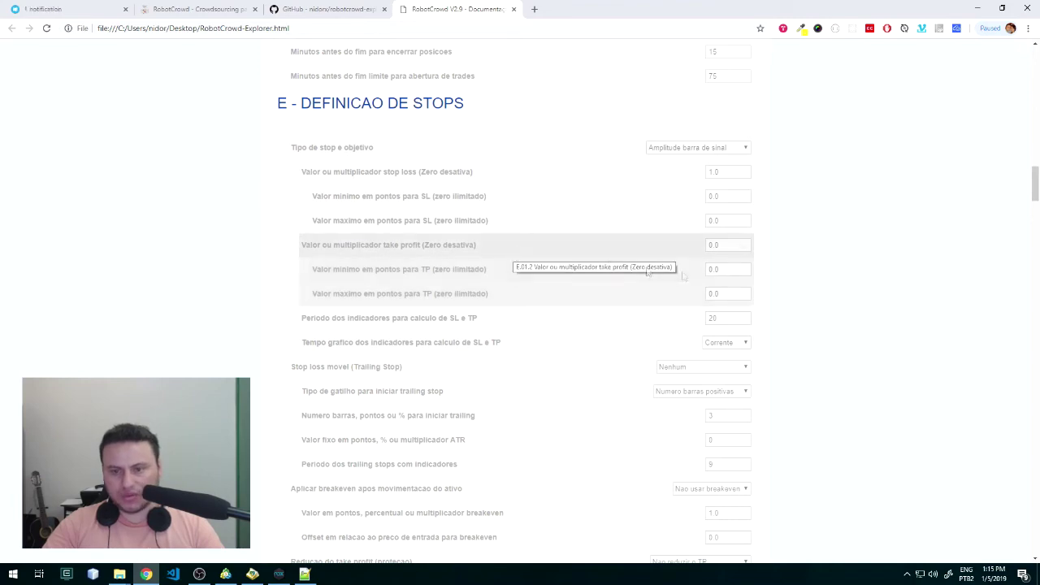
pyautogui.scroll(-1, 839, 295)
pyautogui.scroll(-10, 839, 294)
# Step: Return to the R.01 section and set Operar gaps de abertura to Barra de fechamento
pyautogui.press('Home')
pyautogui.scroll(-9, 1000, 90)
pyautogui.scroll(3, 1005, 122)
pyautogui.click(707, 116)
pyautogui.click(699, 136)
# Step: Set Considerar gap como abertura ou barra to Barra completa and Offset de rompimento para confirmacao to 0.02
pyautogui.click(745, 166)
pyautogui.click(732, 186)
pyautogui.click(736, 192)
pyautogui.write('.02')
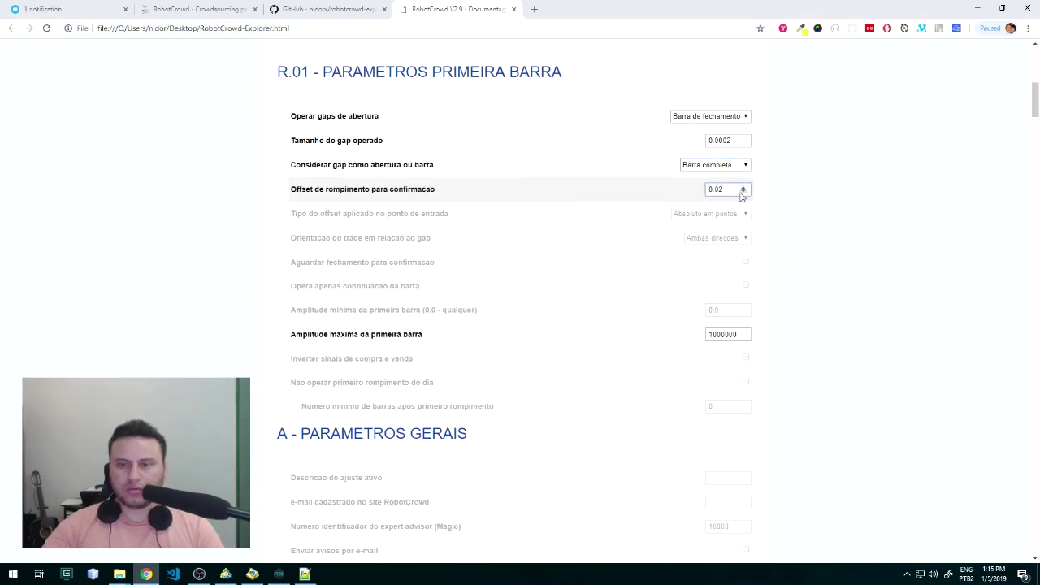
# Step: Set Tipo do offset aplicado no ponto de entrada to Proporcao amplitude and download the setup file
pyautogui.click(707, 214)
pyautogui.click(706, 232)
pyautogui.scroll(3, 818, 244)
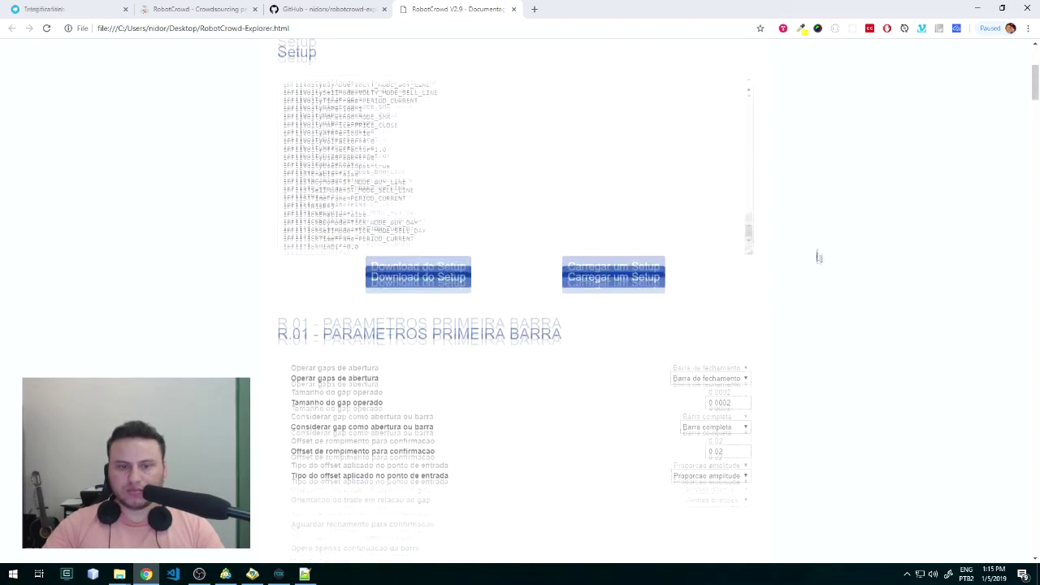
pyautogui.click(409, 286)
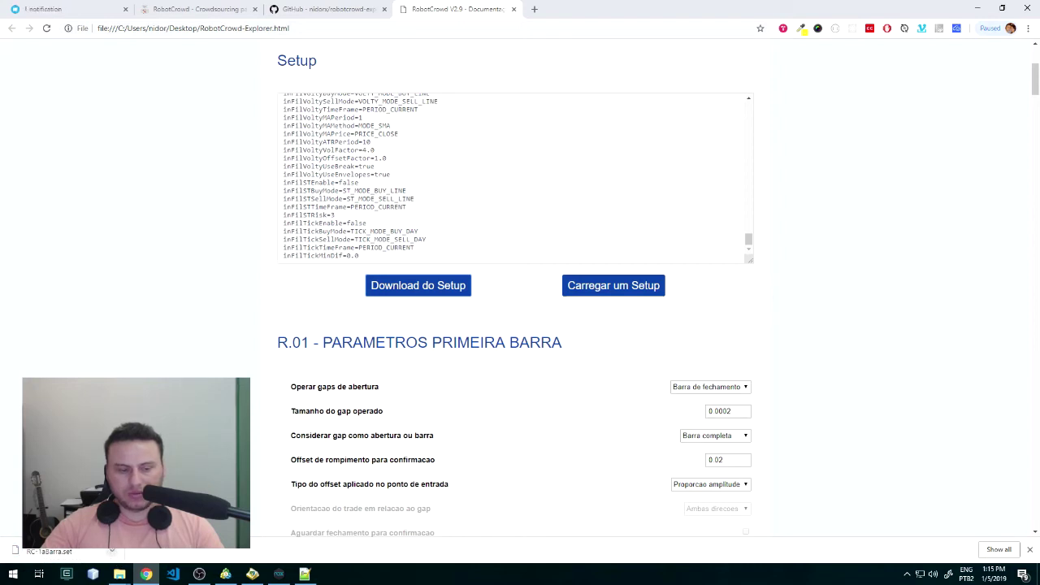
# Step: Open the downloaded RC-1aBarra.set in Notepad++ and place its document just before 1abarra-teste.set
pyautogui.click(49, 551)
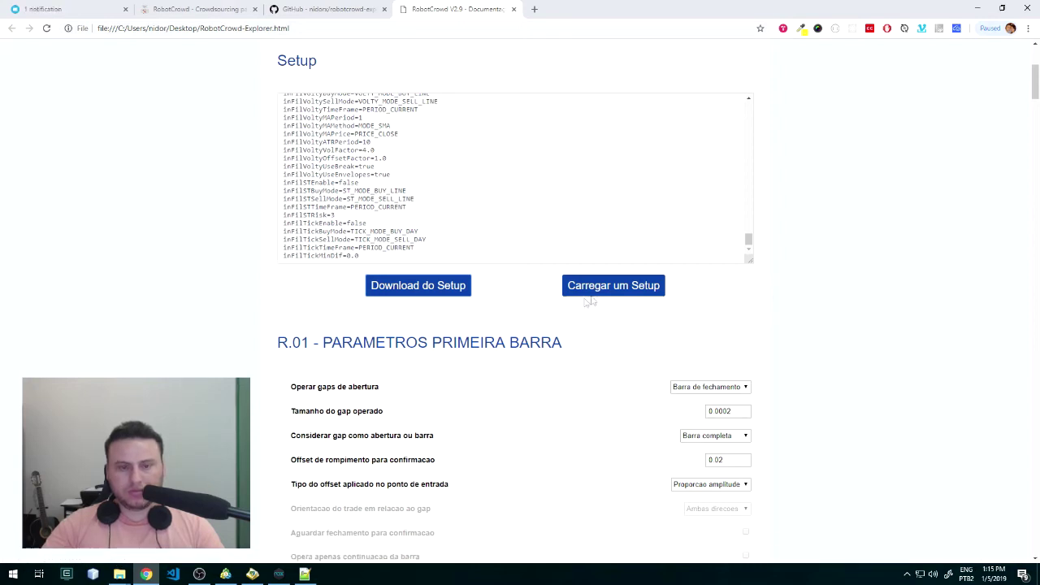
pyautogui.click(467, 218)
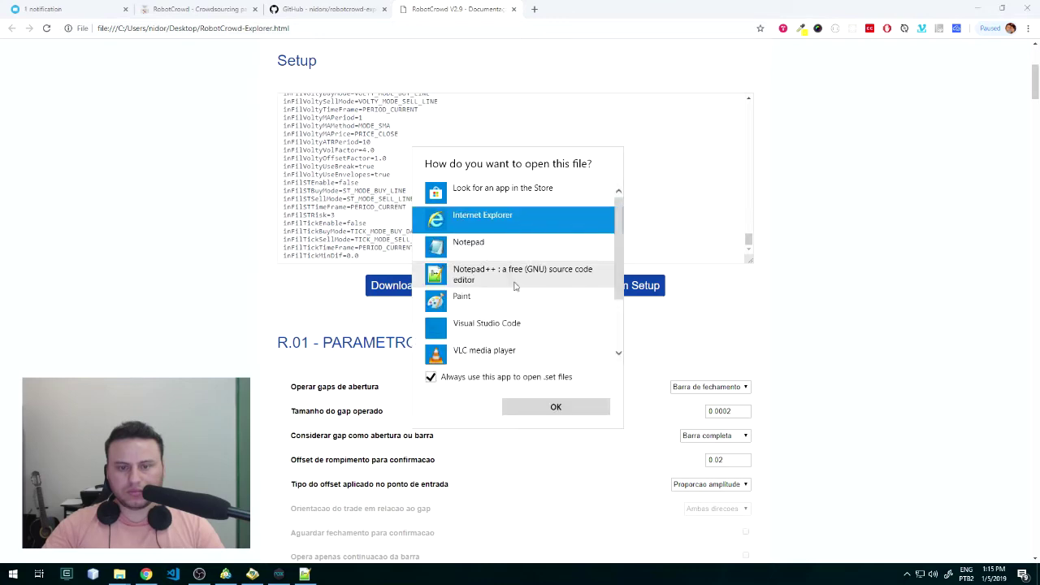
pyautogui.doubleClick(512, 277)
pyautogui.click(118, 90)
pyautogui.moveTo(590, 49); pyautogui.dragTo(502, 44)
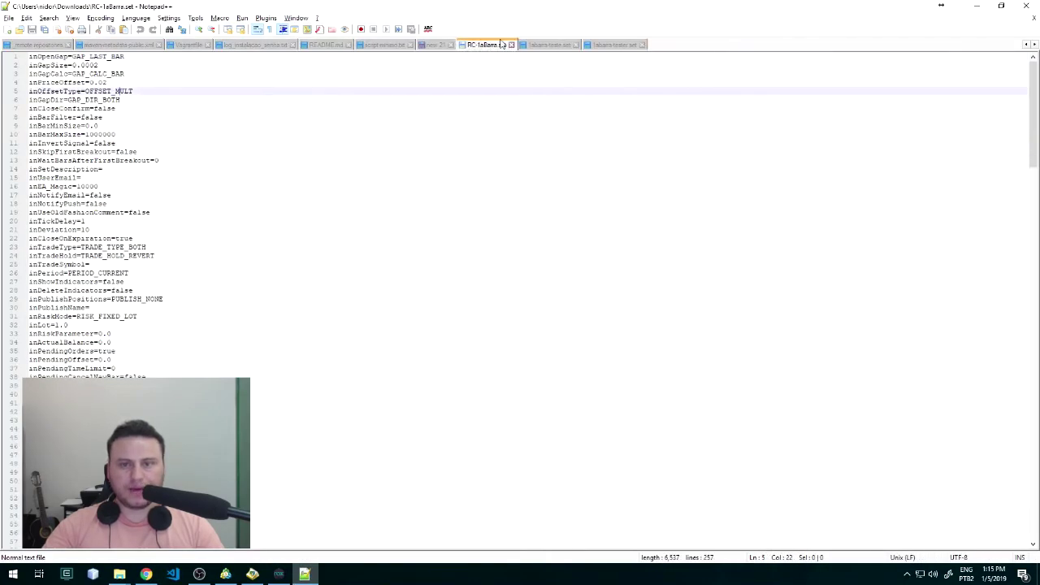
# Step: Compare the 1abarra-teste.set preset with the opening parameter lines of RC-1aBarra.set
pyautogui.click(552, 46)
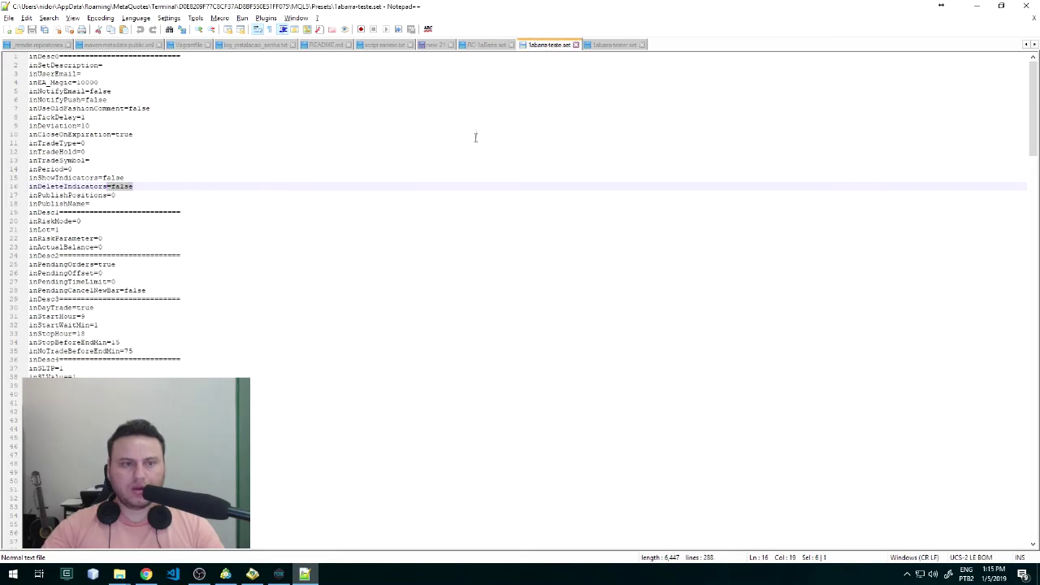
pyautogui.click(487, 47)
pyautogui.click(138, 73)
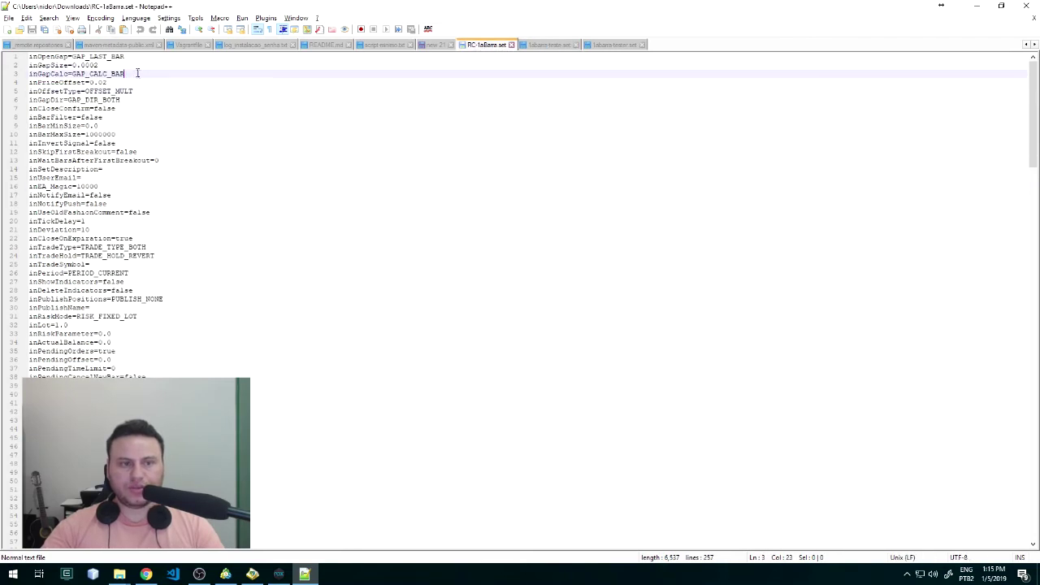
# Step: Return to the setup generator in Chrome and reset the parameters by choosing robot 02 - Bollinger, followed by 01 - 1ª Barra
pyautogui.hotkey('alt', 'Tab')
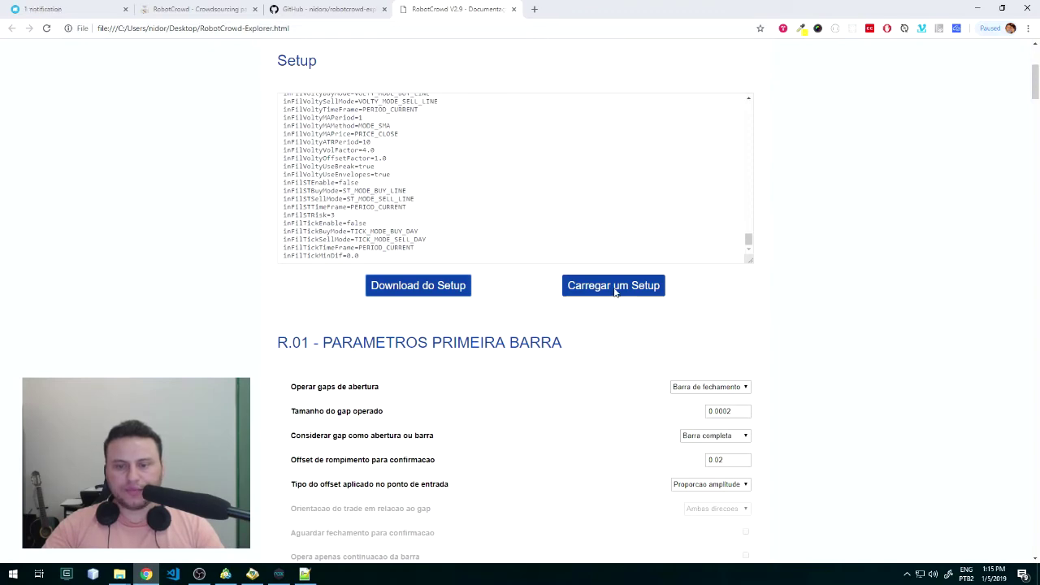
pyautogui.scroll(3, 615, 293)
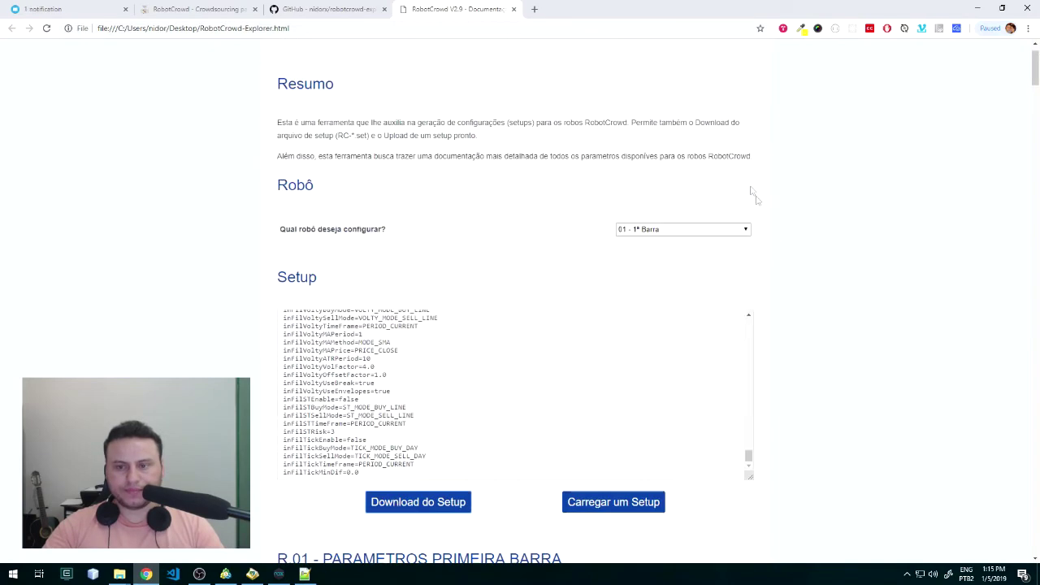
pyautogui.click(680, 228)
pyautogui.click(656, 260)
pyautogui.click(666, 231)
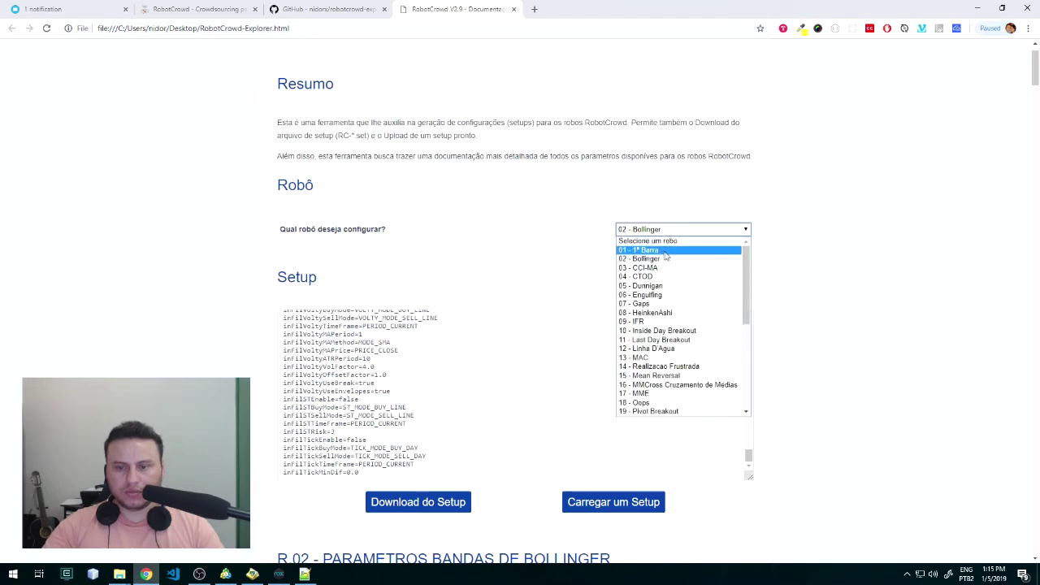
pyautogui.click(650, 250)
pyautogui.scroll(-3, 789, 316)
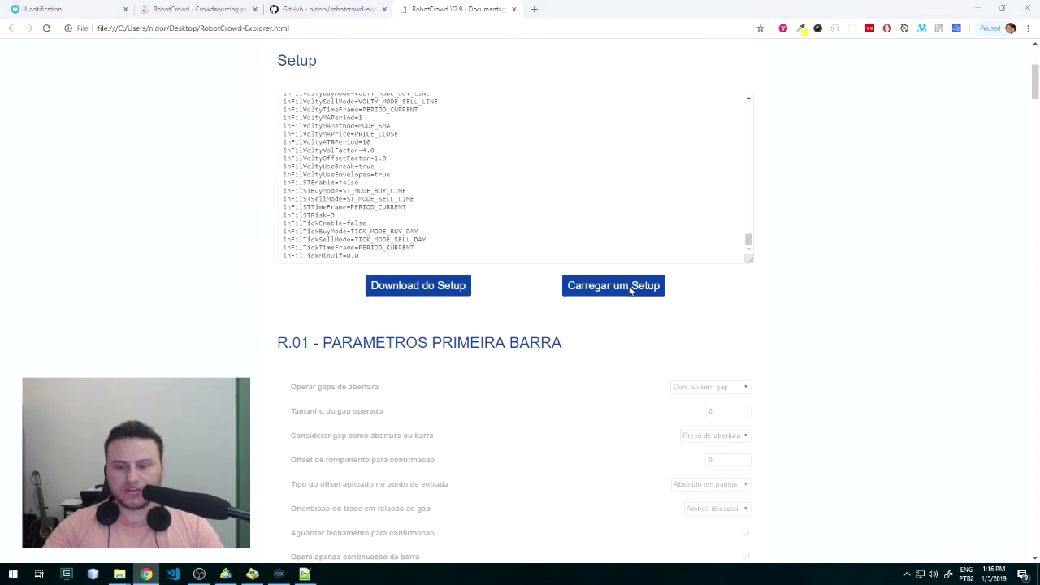
# Step: Load RC-1aBarra.set from the Downloads folder into the generator and check the R.01 parameters against it
pyautogui.click(632, 286)
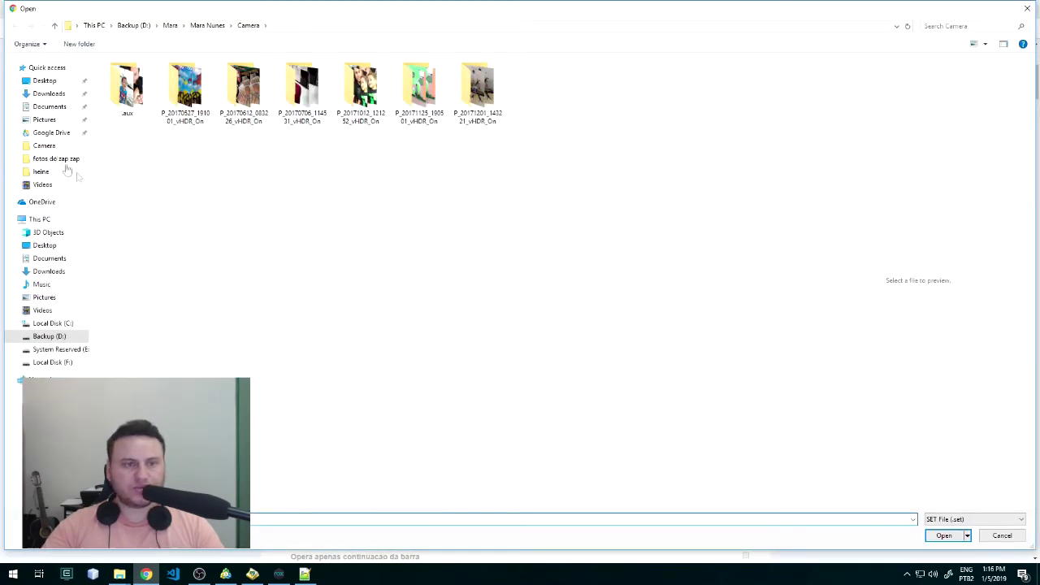
pyautogui.click(49, 93)
pyautogui.click(177, 73)
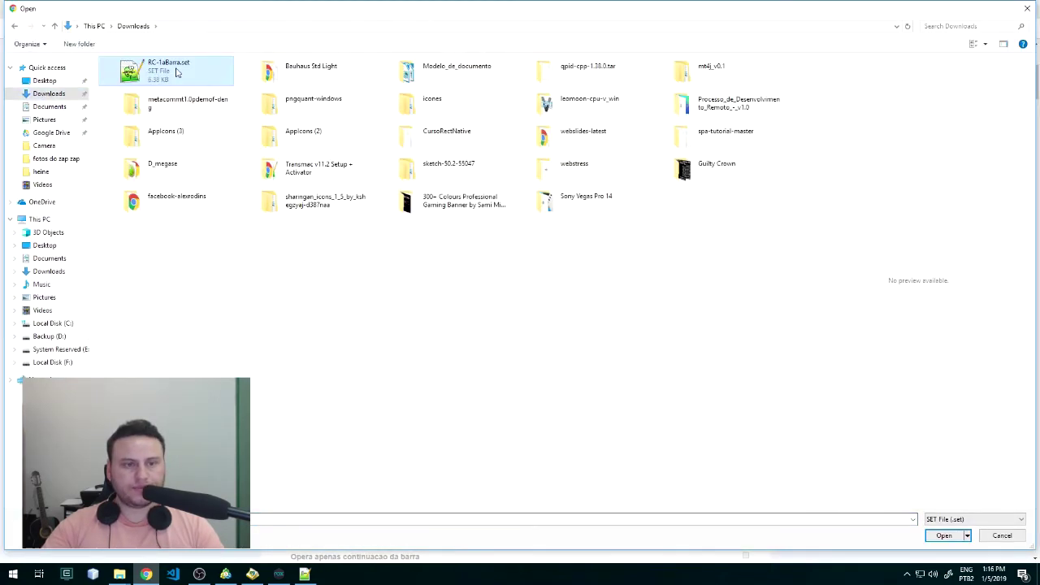
pyautogui.click(944, 535)
pyautogui.scroll(-2, 433, 204)
pyautogui.scroll(-2, 374, 162)
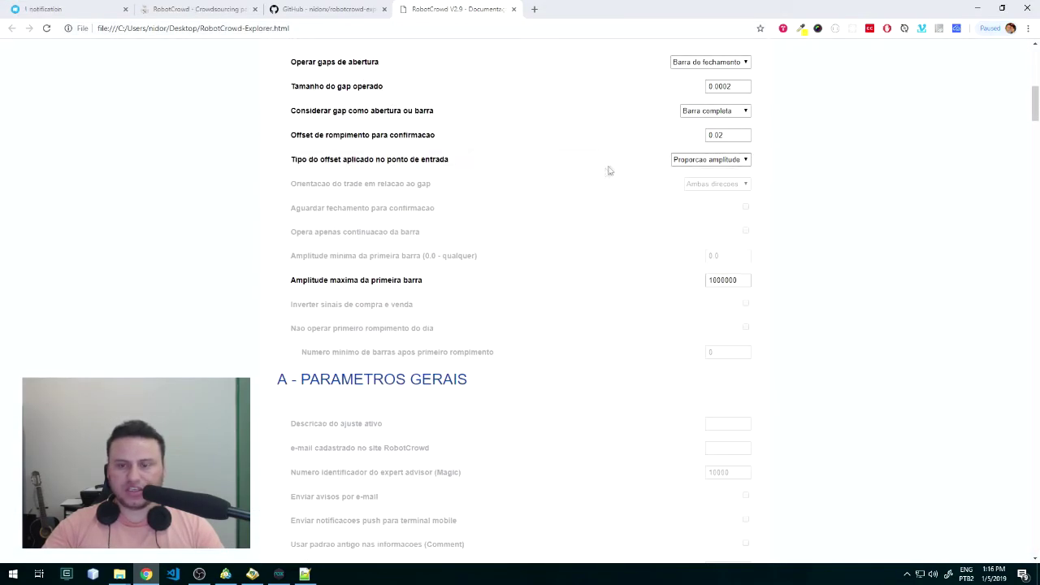
pyautogui.scroll(4, 455, 305)
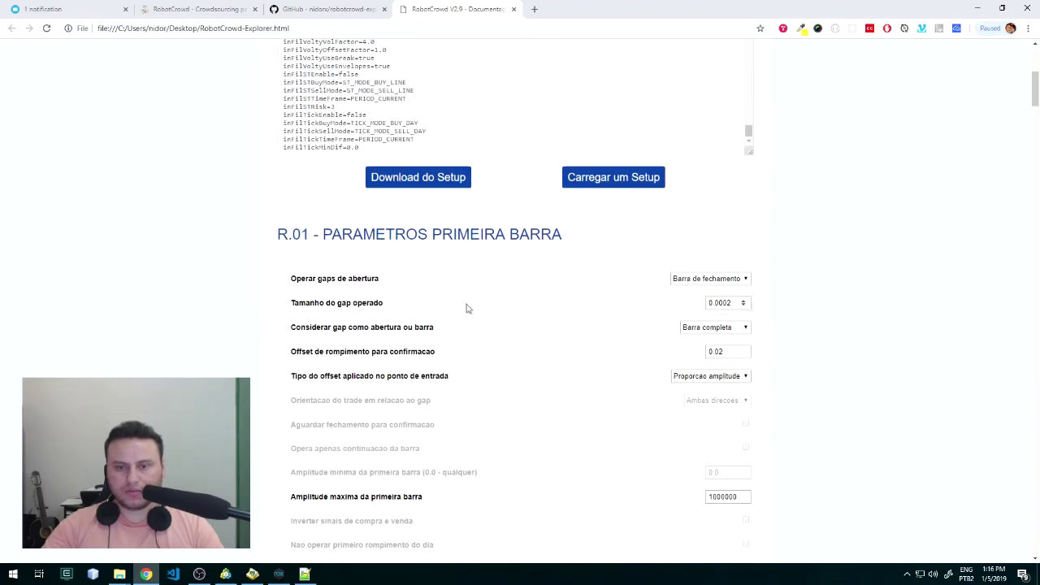
pyautogui.scroll(3, 776, 400)
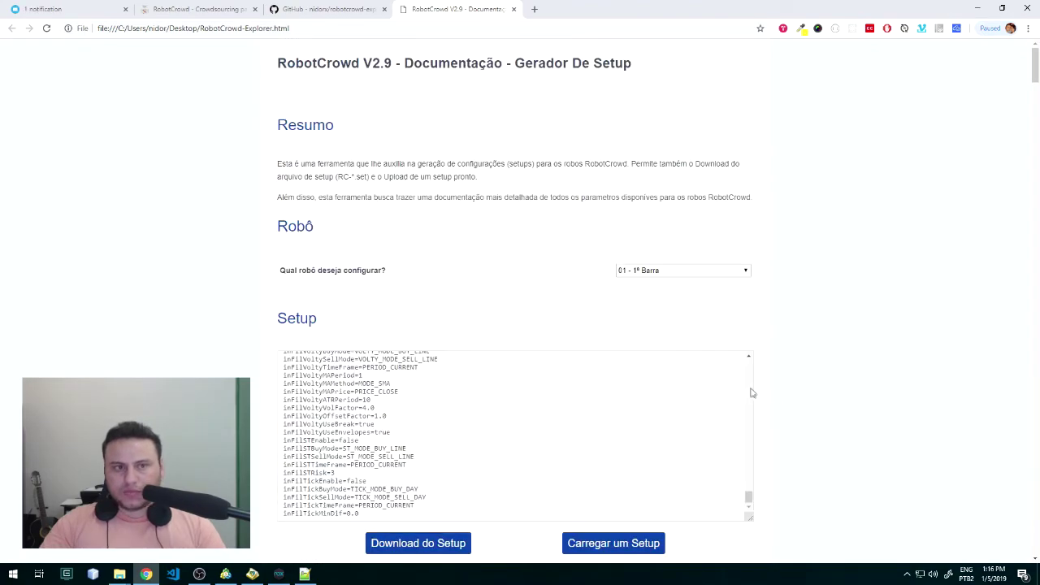
pyautogui.scroll(-3, 822, 400)
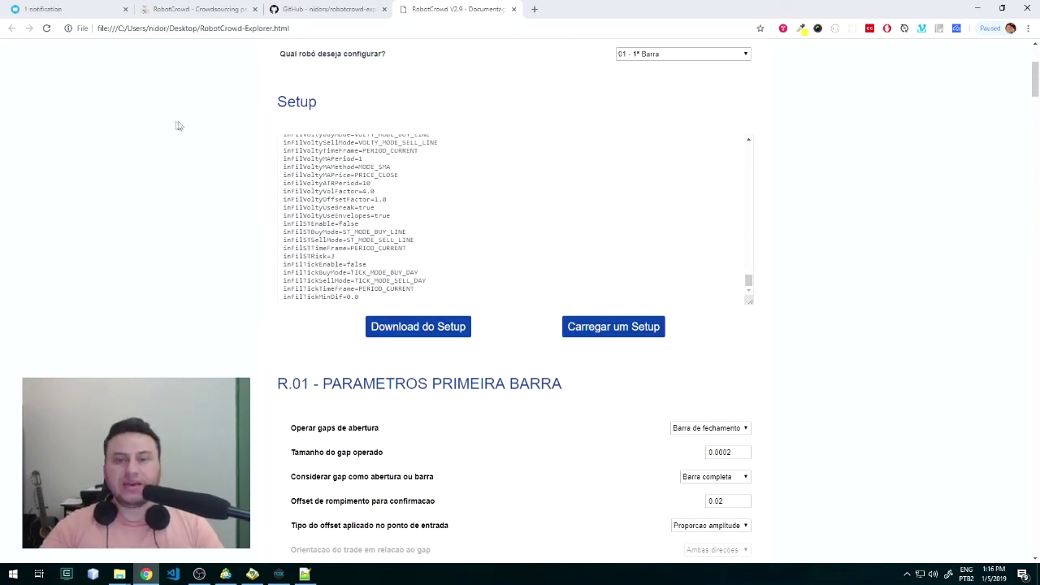
# Step: Switch to Telegram Web, list the files shared in the RobotCrowd group and download the Linhadagua - WDO .set file
pyautogui.click(94, 9)
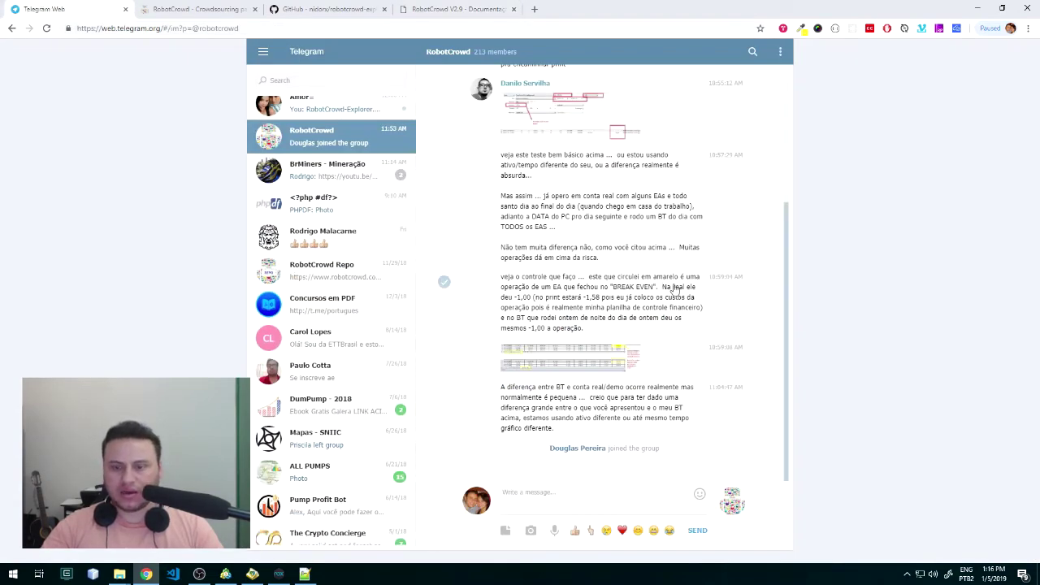
pyautogui.click(781, 53)
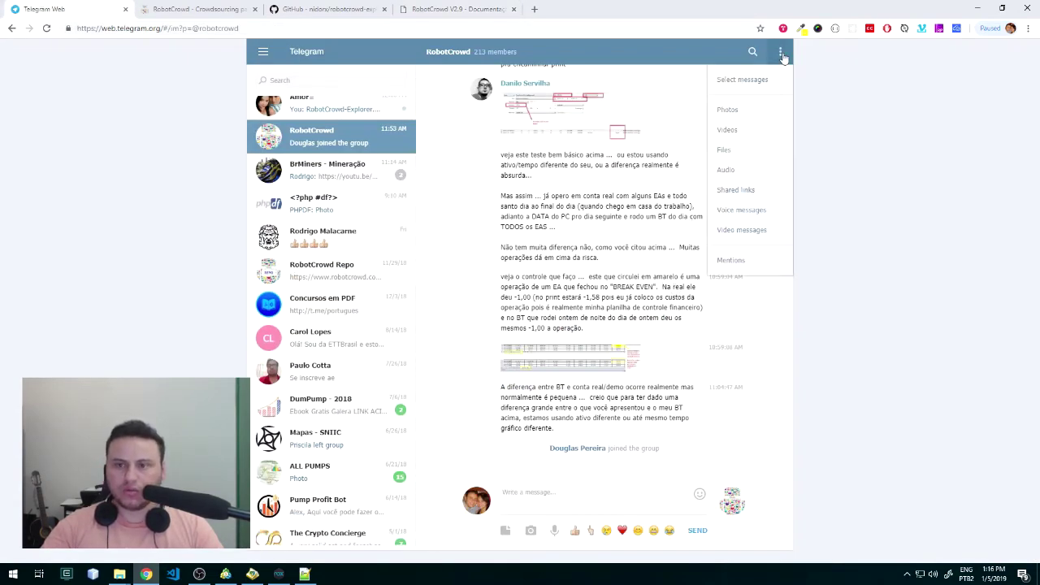
pyautogui.click(726, 150)
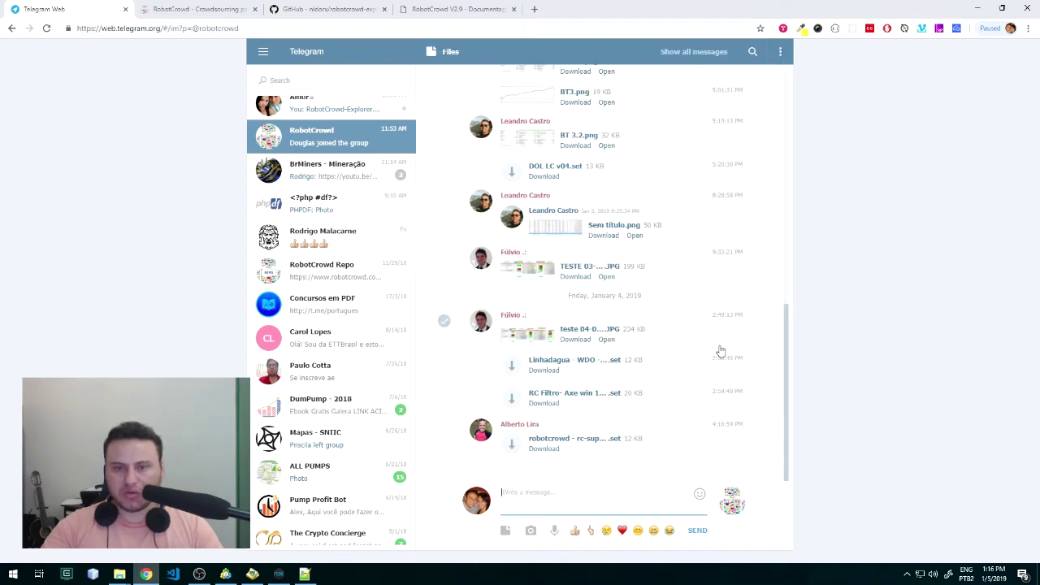
pyautogui.scroll(5, 720, 352)
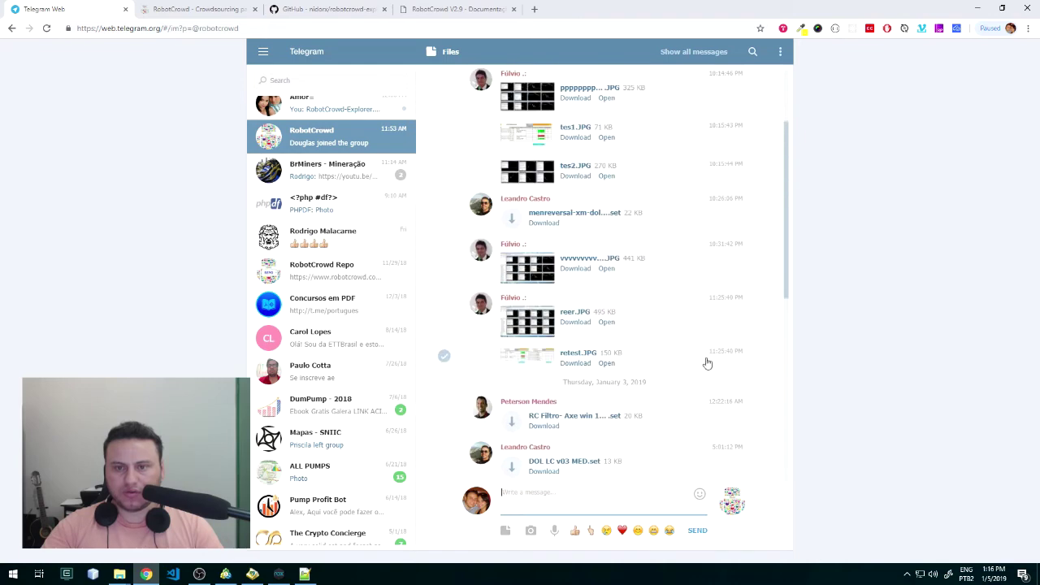
pyautogui.scroll(-2, 705, 366)
pyautogui.scroll(-1, 679, 355)
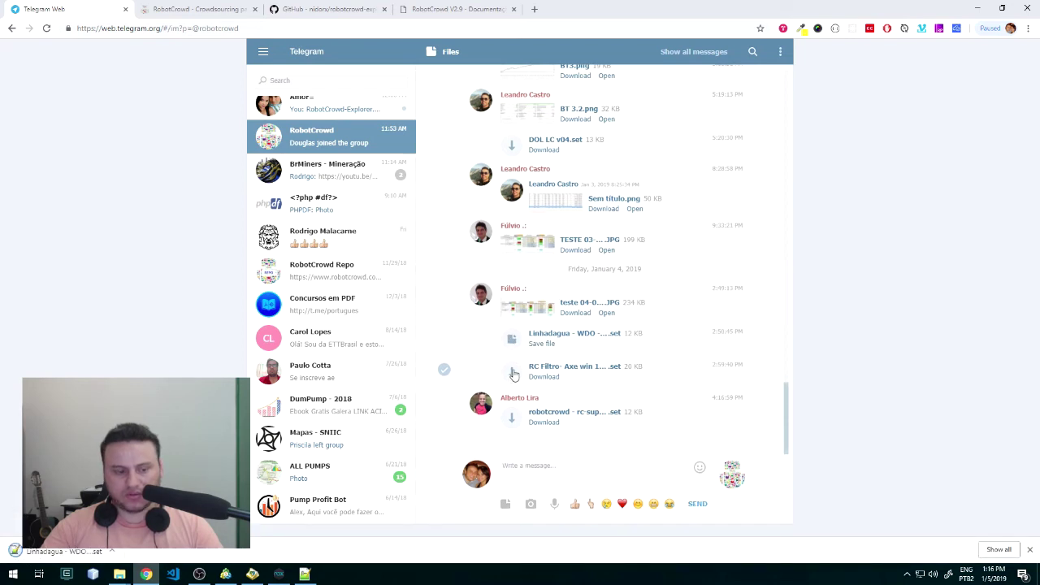
# Step: Go back to the setup generator and choose 12 - Linha D'Agua as the robot to configure
pyautogui.click(459, 9)
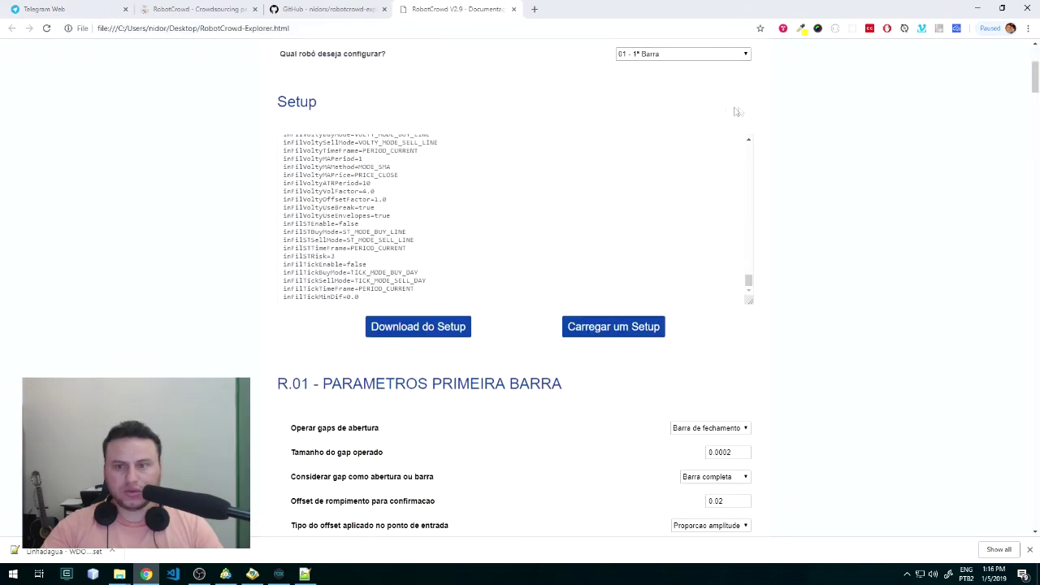
pyautogui.click(716, 57)
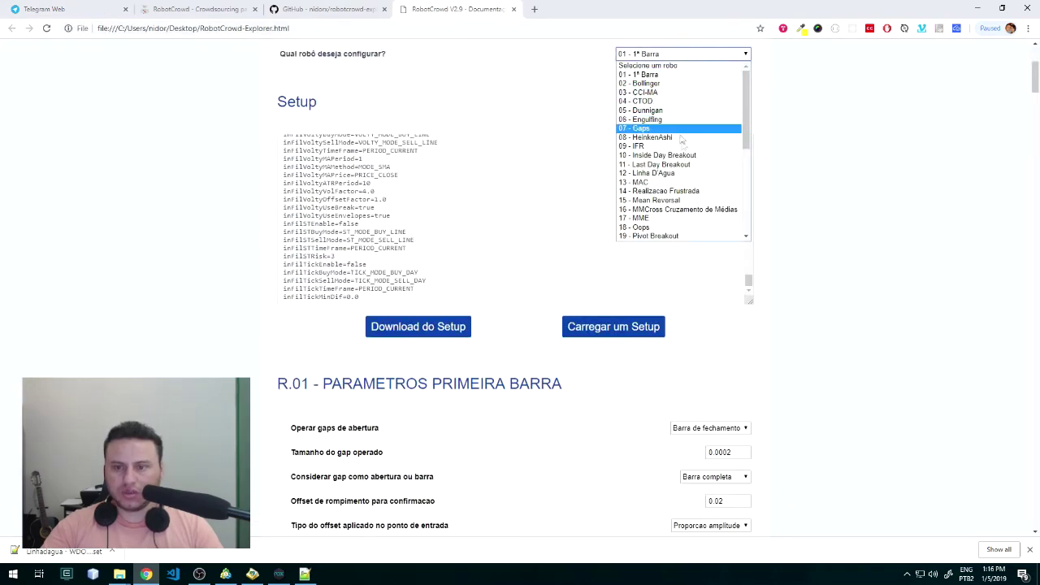
pyautogui.scroll(-3, 696, 171)
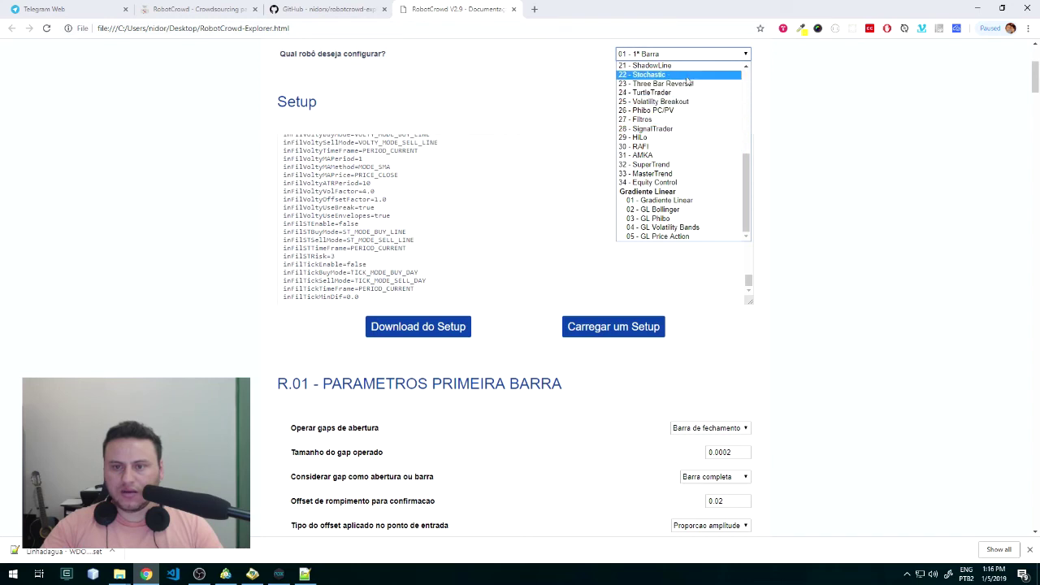
pyautogui.scroll(4, 678, 130)
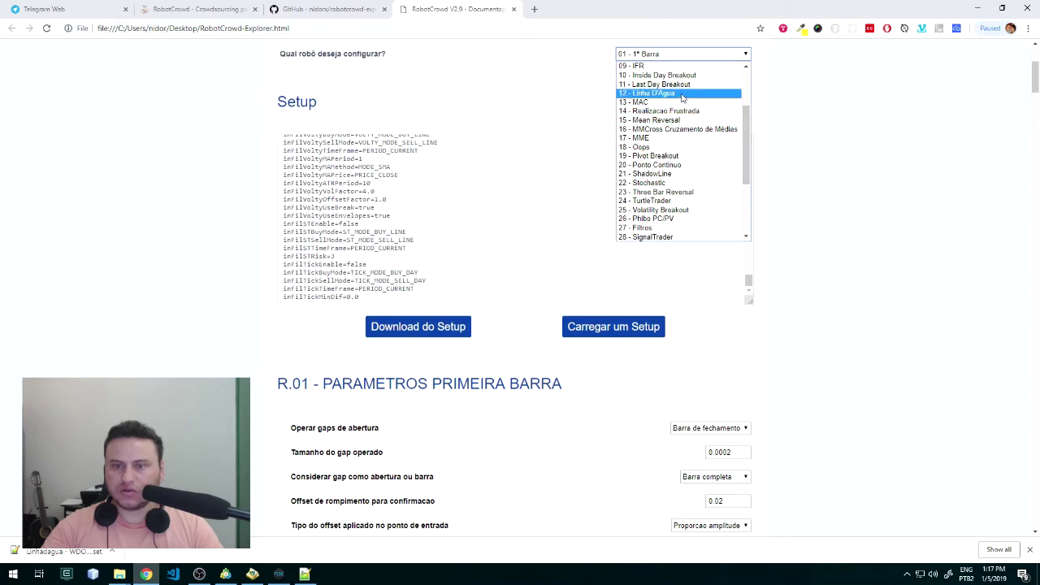
pyautogui.click(651, 93)
# Step: Load the downloaded Linhadagua - WDO .set file into the generator
pyautogui.click(616, 327)
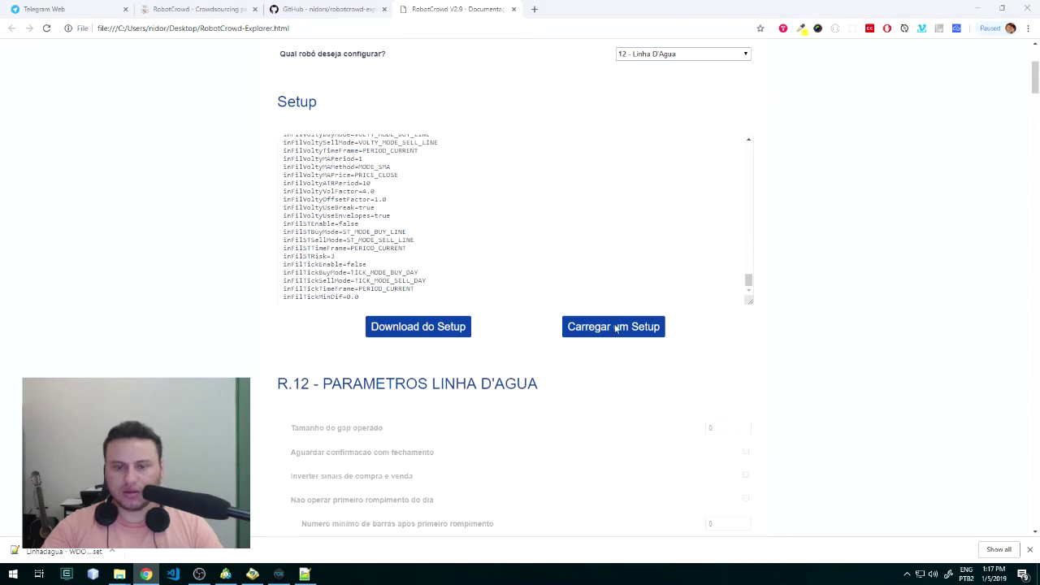
pyautogui.click(179, 73)
pyautogui.click(939, 536)
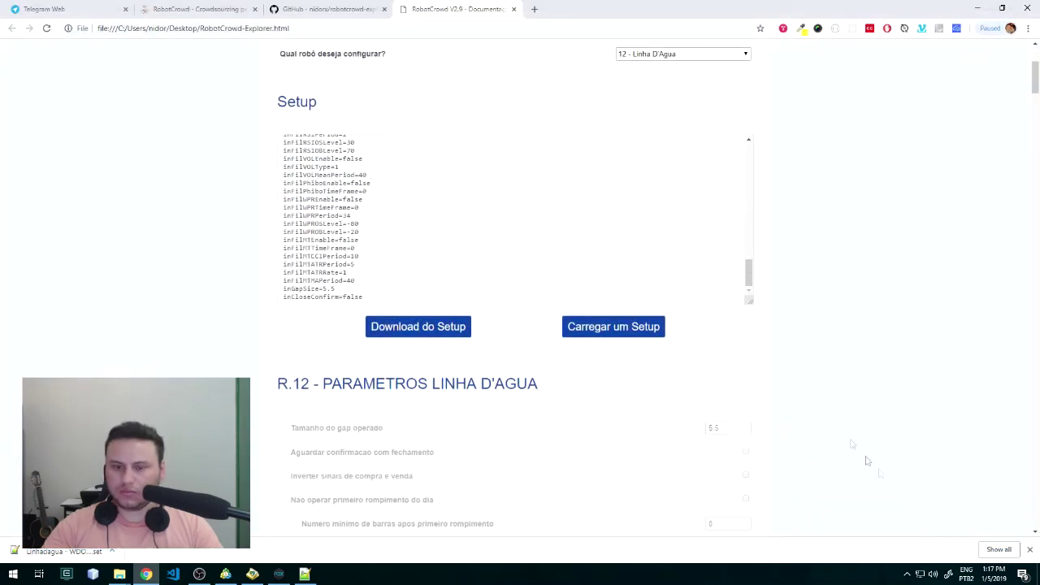
# Step: Examine the loaded Linha D'Agua setup from the R.12 parameters through risk, orders, day trade and the trade filters
pyautogui.scroll(-5, 803, 322)
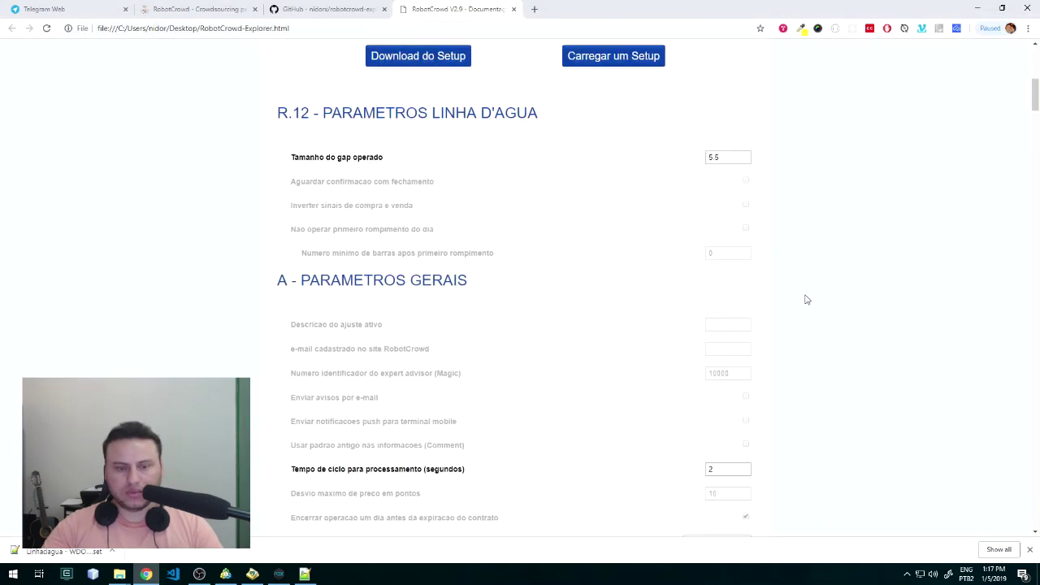
pyautogui.scroll(-3, 804, 301)
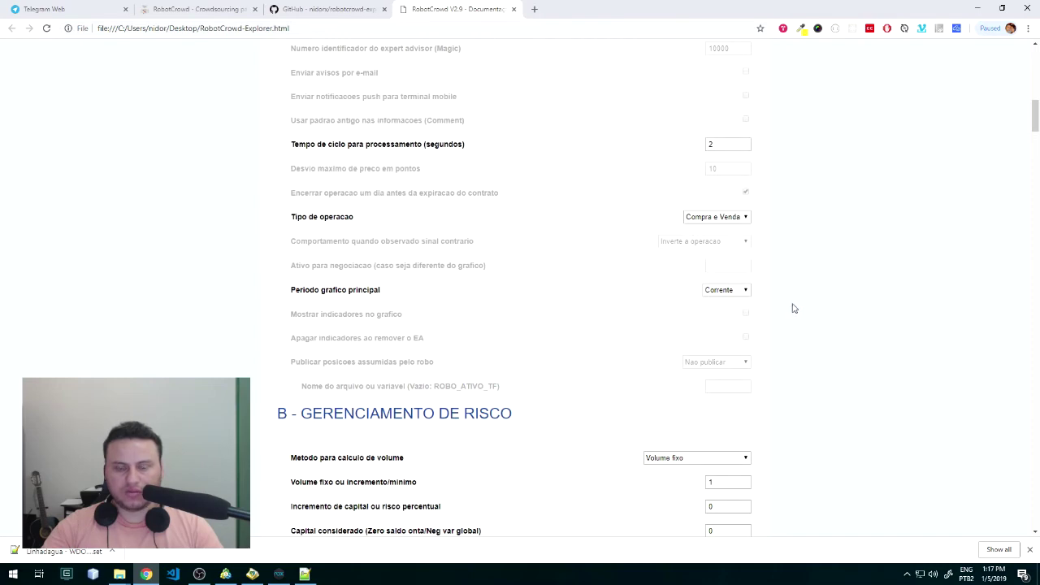
pyautogui.scroll(-3, 785, 320)
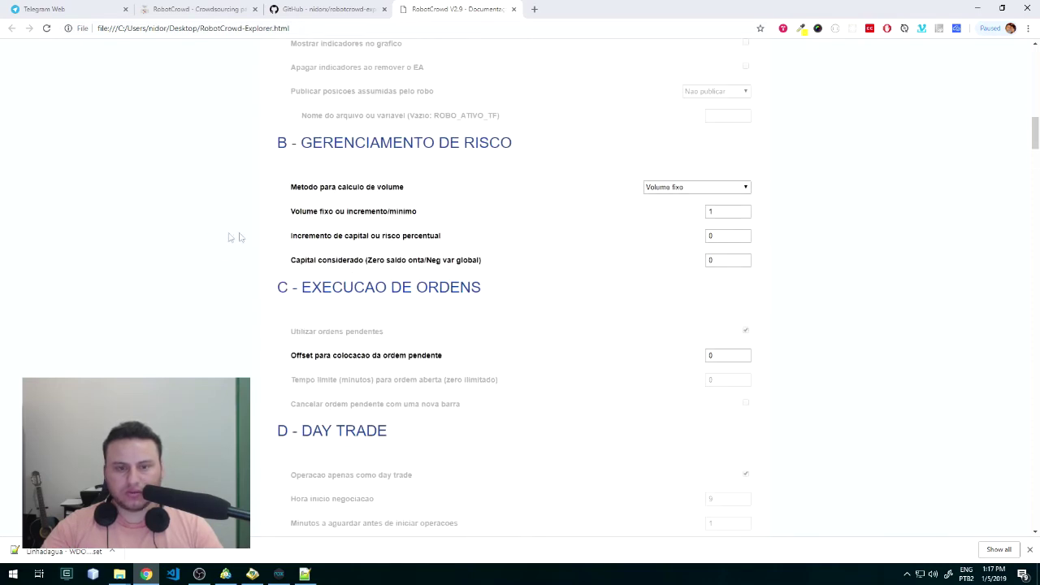
pyautogui.scroll(-1, 359, 203)
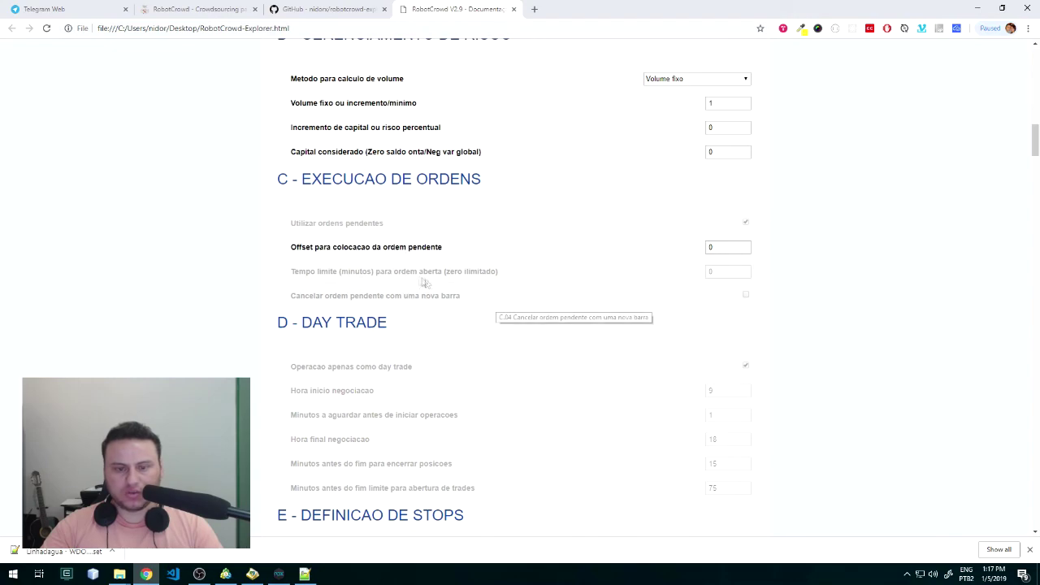
pyautogui.scroll(-4, 549, 350)
pyautogui.scroll(-10, 220, 235)
pyautogui.scroll(-15, 220, 230)
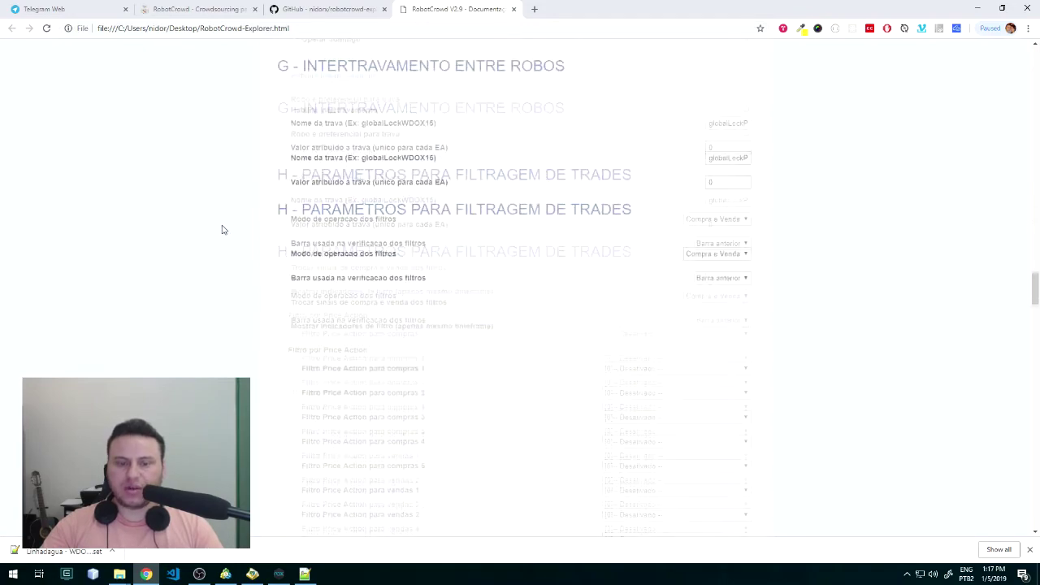
pyautogui.scroll(-2, 224, 230)
pyautogui.moveTo(1037, 296); pyautogui.dragTo(1022, 335)
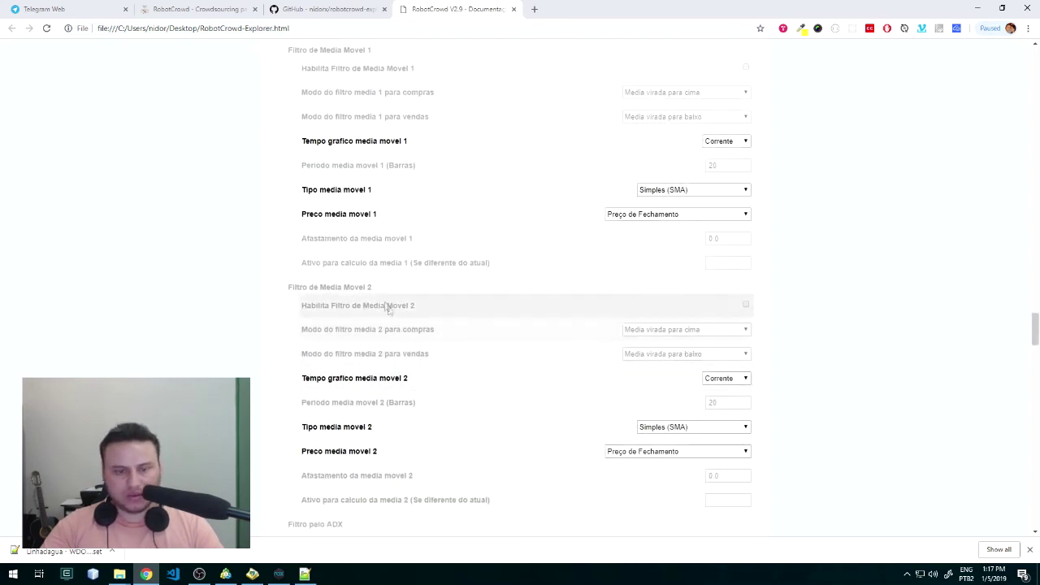
pyautogui.scroll(-1, 479, 350)
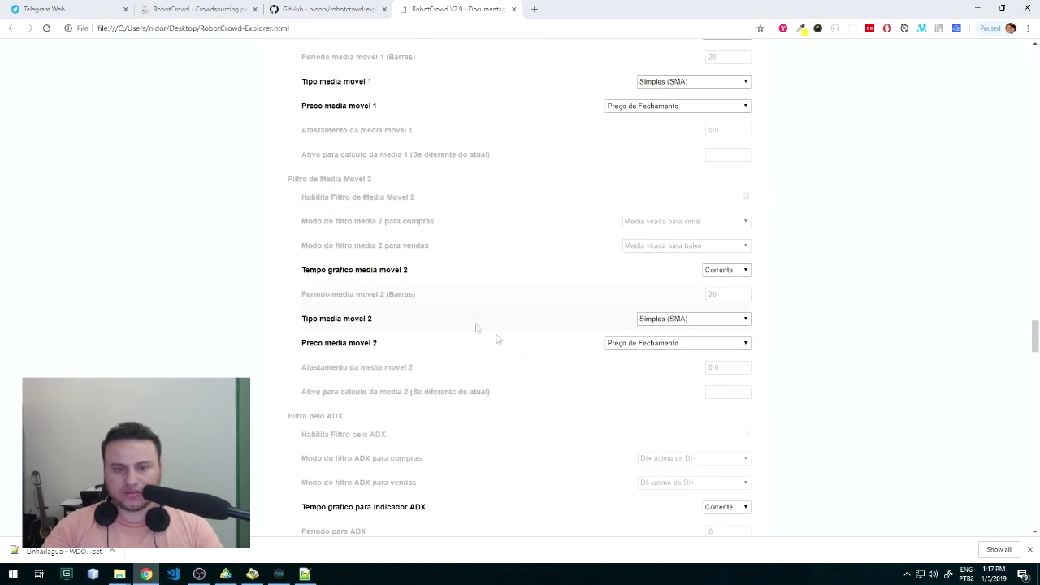
pyautogui.scroll(-5, 731, 350)
# Step: Return to the robot selection and browse the list of available robots
pyautogui.moveTo(1034, 371); pyautogui.dragTo(989, 80)
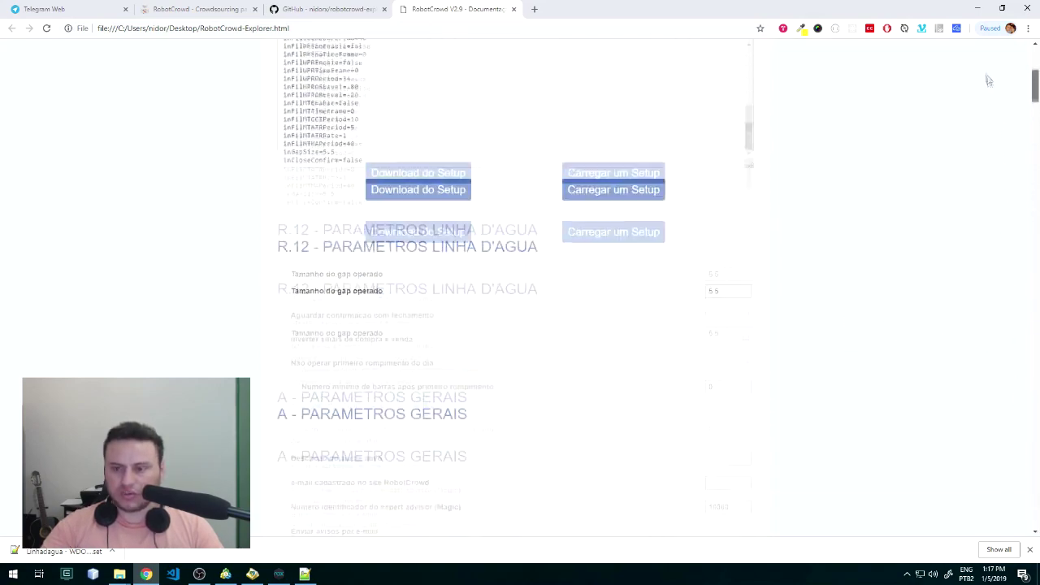
pyautogui.click(693, 236)
pyautogui.scroll(-3, 689, 342)
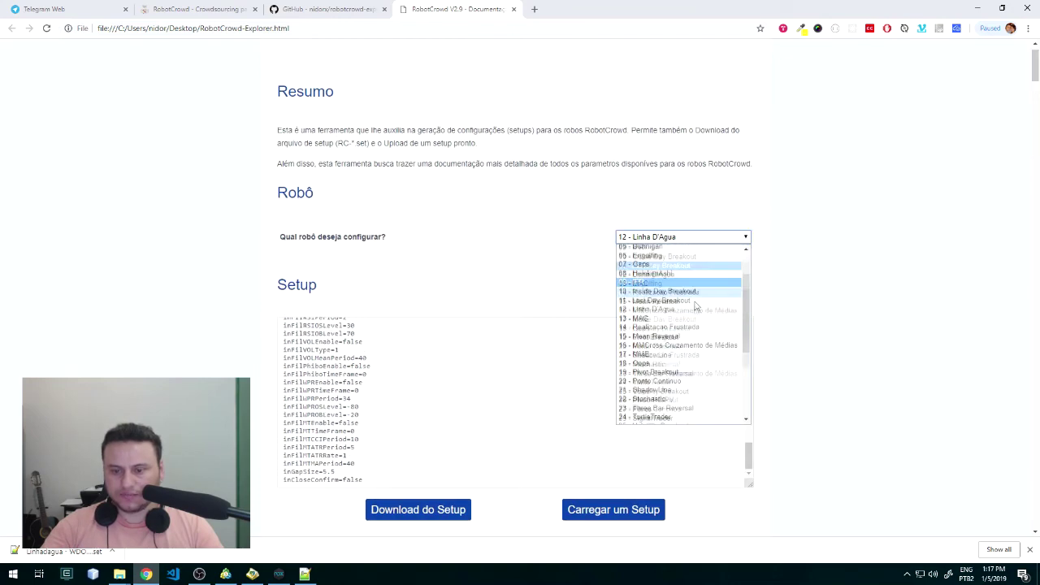